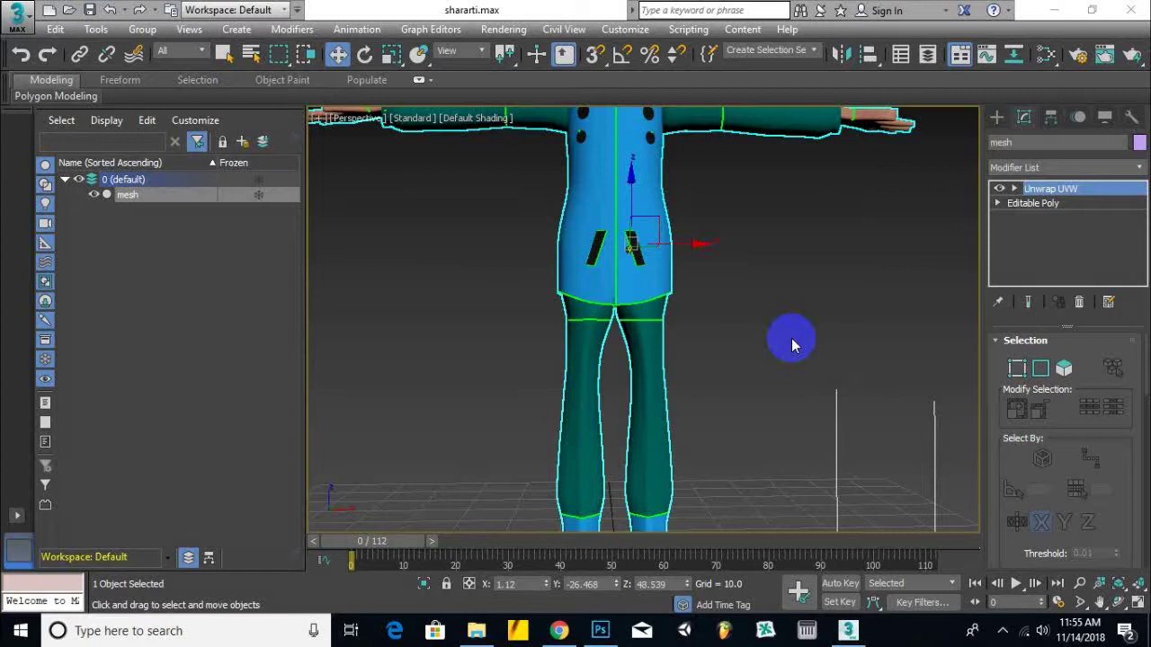
Step: Pan, zoom and orbit the 3ds Max viewport to inspect the hat character front and back
{"action": "scroll", "coordinate": [821, 389], "scroll_direction": "up", "scroll_amount": 1}
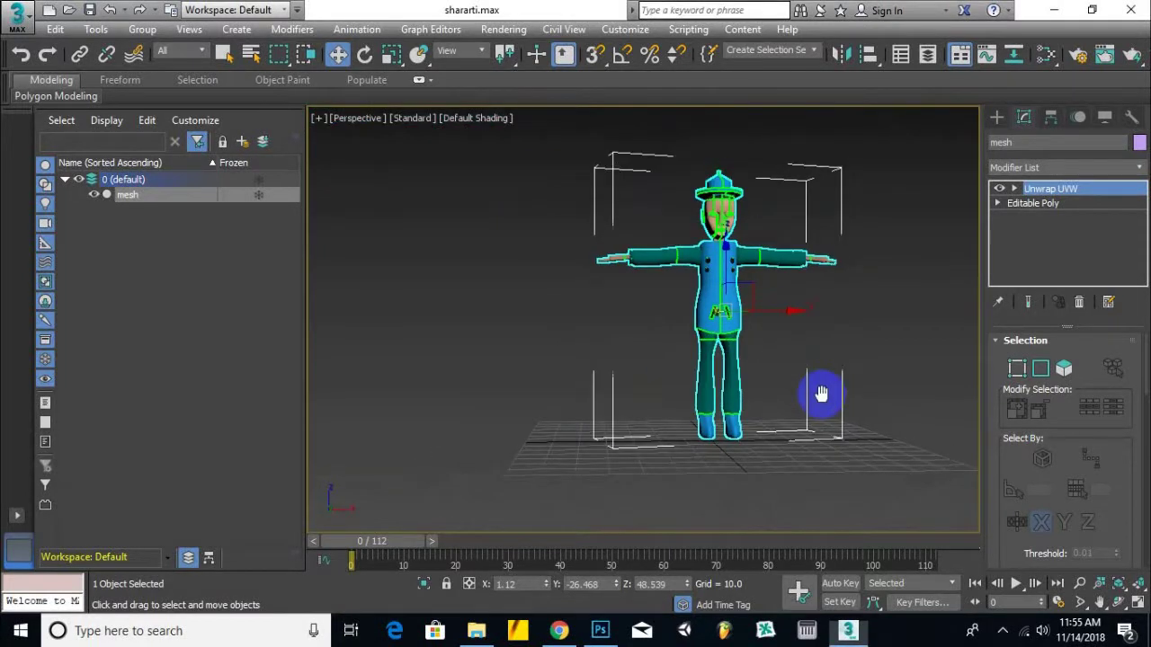
{"action": "scroll", "coordinate": [737, 404], "scroll_direction": "up", "scroll_amount": 2}
{"action": "scroll", "coordinate": [812, 422], "scroll_direction": "up", "scroll_amount": 3}
{"action": "scroll", "coordinate": [769, 451], "scroll_direction": "up", "scroll_amount": 2}
{"action": "scroll", "coordinate": [782, 450], "scroll_direction": "up", "scroll_amount": 1}
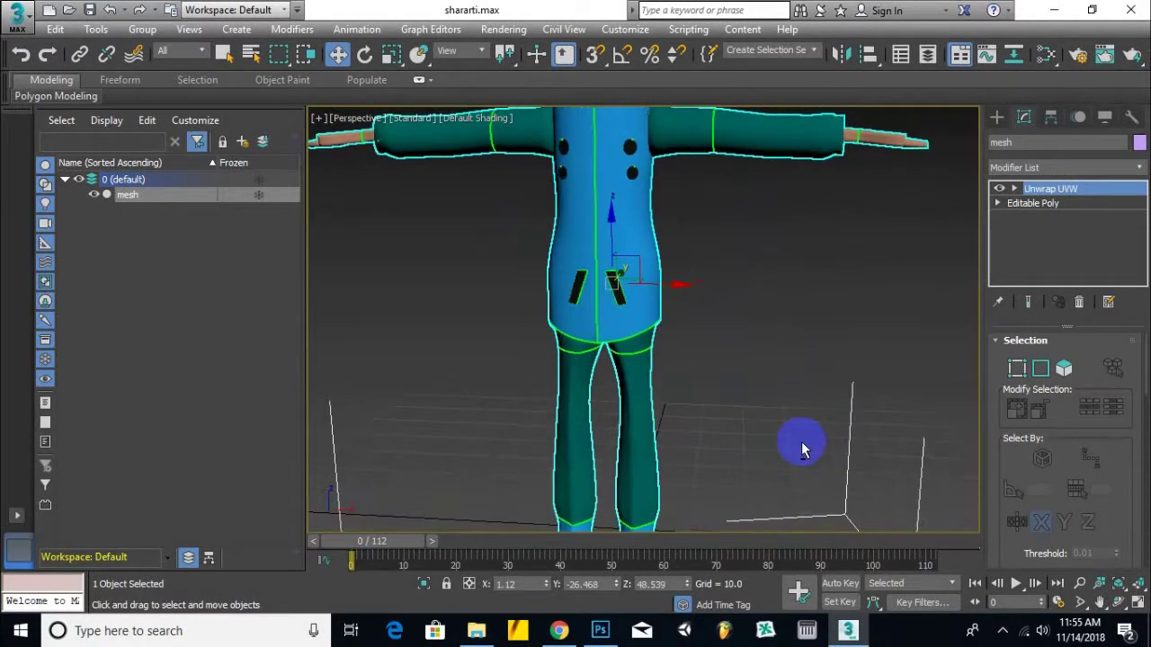
{"action": "scroll", "coordinate": [797, 391], "scroll_direction": "down", "scroll_amount": 5}
{"action": "scroll", "coordinate": [758, 399], "scroll_direction": "up", "scroll_amount": 2}
{"action": "scroll", "coordinate": [804, 390], "scroll_direction": "up", "scroll_amount": 2}
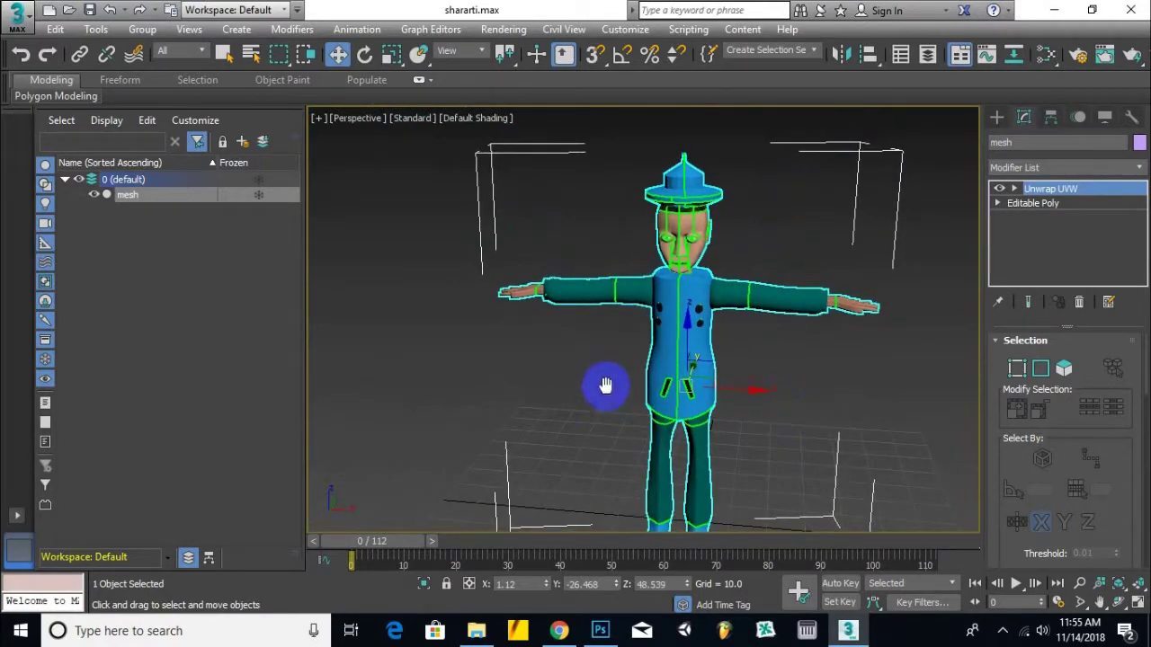
{"action": "left_click_drag", "start_coordinate": [604, 386], "coordinate": [606, 371]}
{"action": "scroll", "coordinate": [606, 370], "scroll_direction": "down", "scroll_amount": 2}
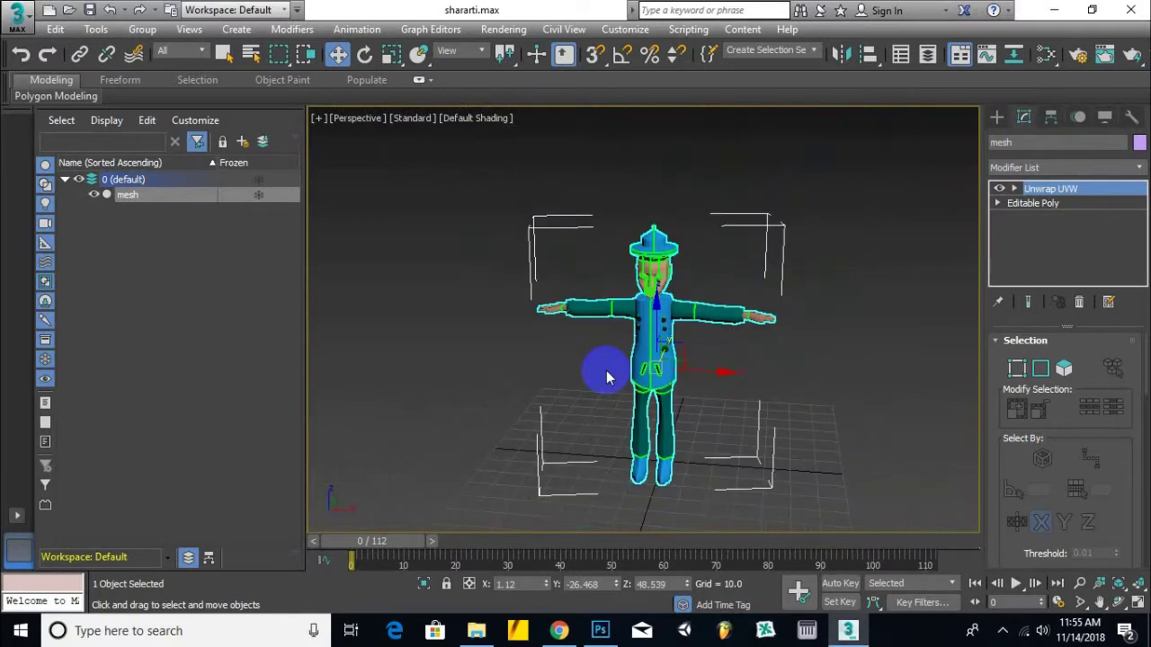
{"action": "scroll", "coordinate": [604, 375], "scroll_direction": "up", "scroll_amount": 2}
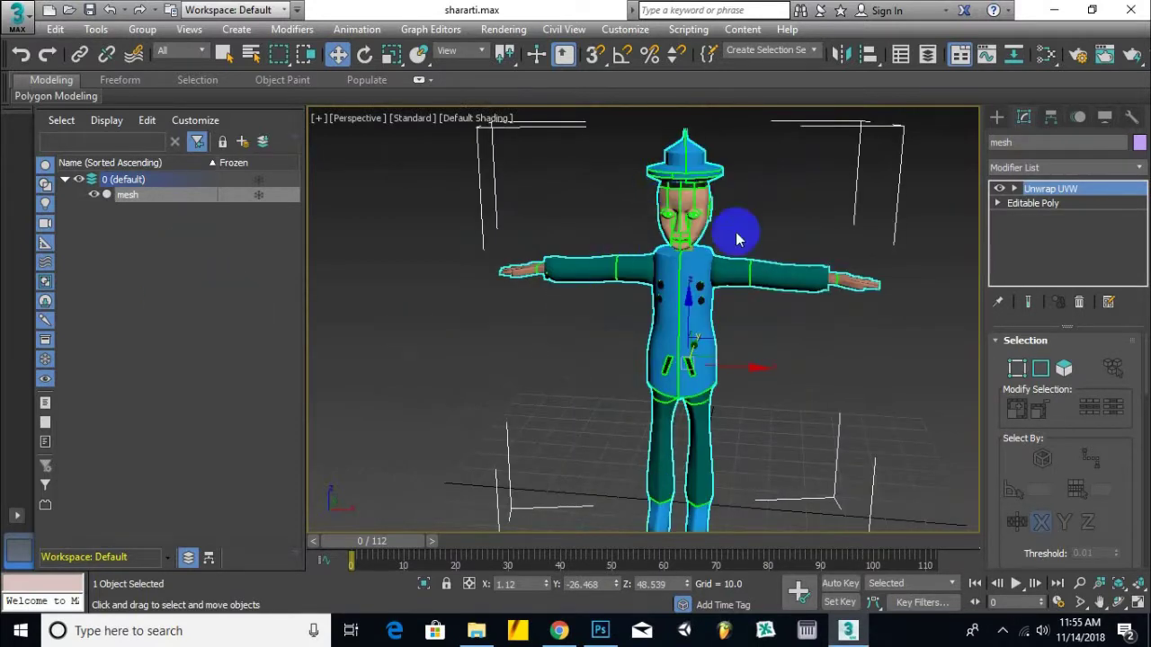
{"action": "left_click_drag", "start_coordinate": [740, 239], "coordinate": [747, 223]}
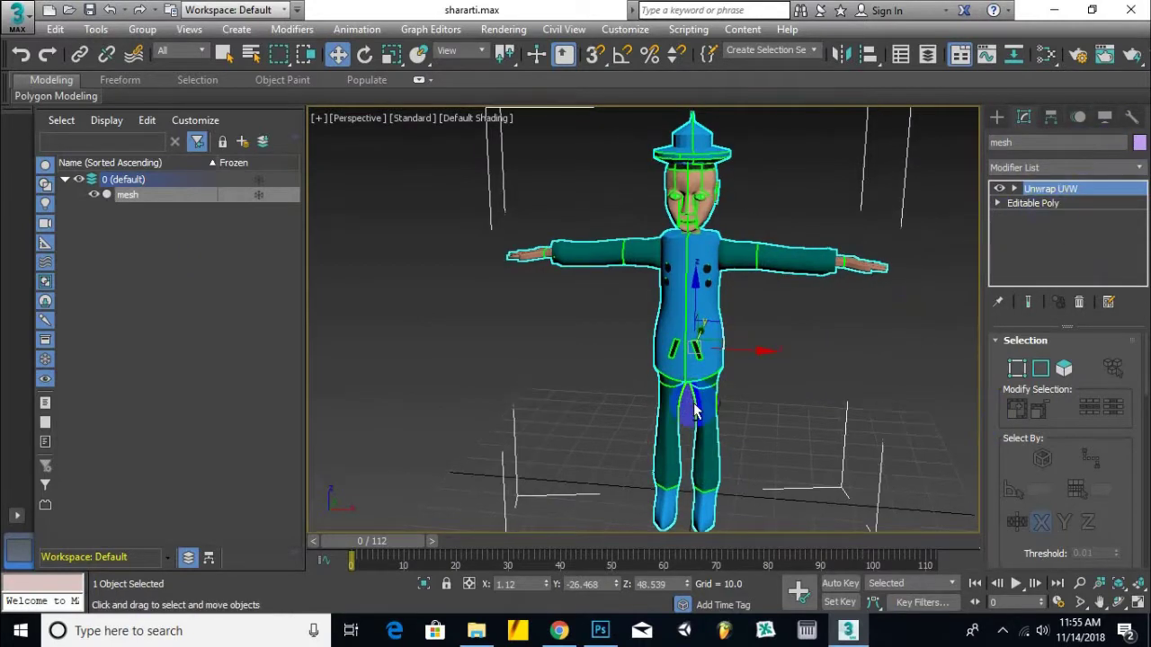
{"action": "left_click_drag", "start_coordinate": [693, 397], "coordinate": [783, 368]}
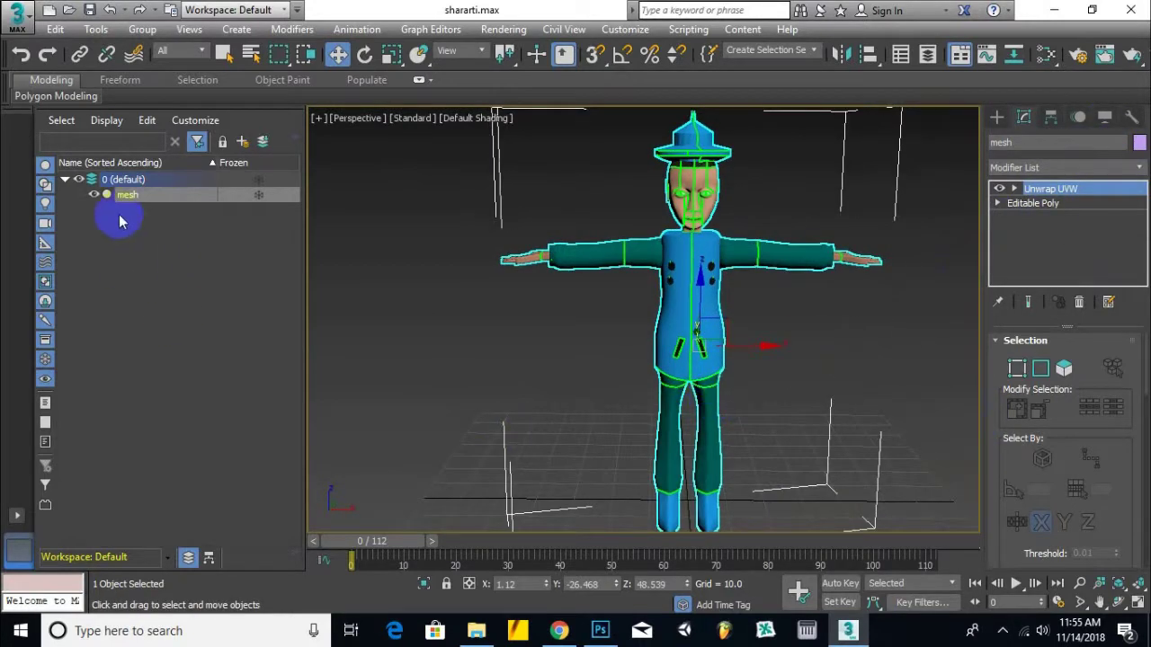
{"action": "mouse_move", "coordinate": [579, 462]}
{"action": "left_mouse_down"}
{"action": "mouse_move", "coordinate": [681, 437]}
{"action": "mouse_move", "coordinate": [646, 443]}
{"action": "mouse_move", "coordinate": [580, 343]}
{"action": "left_mouse_up"}
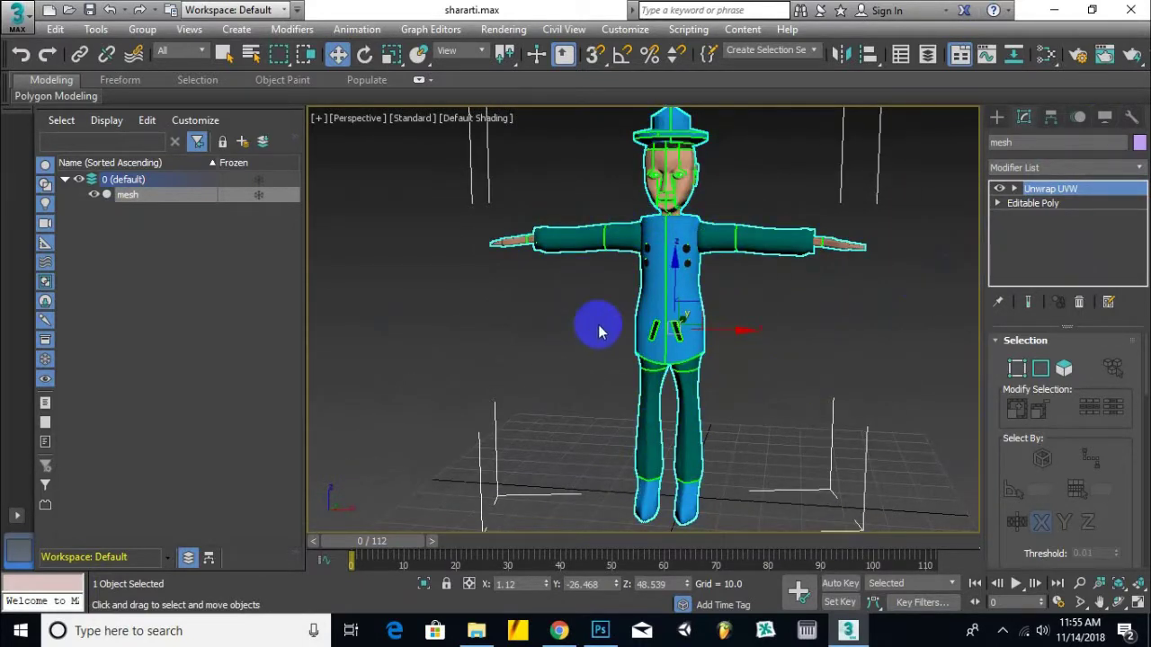
{"action": "scroll", "coordinate": [735, 178], "scroll_direction": "up", "scroll_amount": 5}
{"action": "mouse_move", "coordinate": [670, 305]}
{"action": "left_mouse_down"}
{"action": "mouse_move", "coordinate": [904, 363]}
{"action": "mouse_move", "coordinate": [711, 363]}
{"action": "left_mouse_up"}
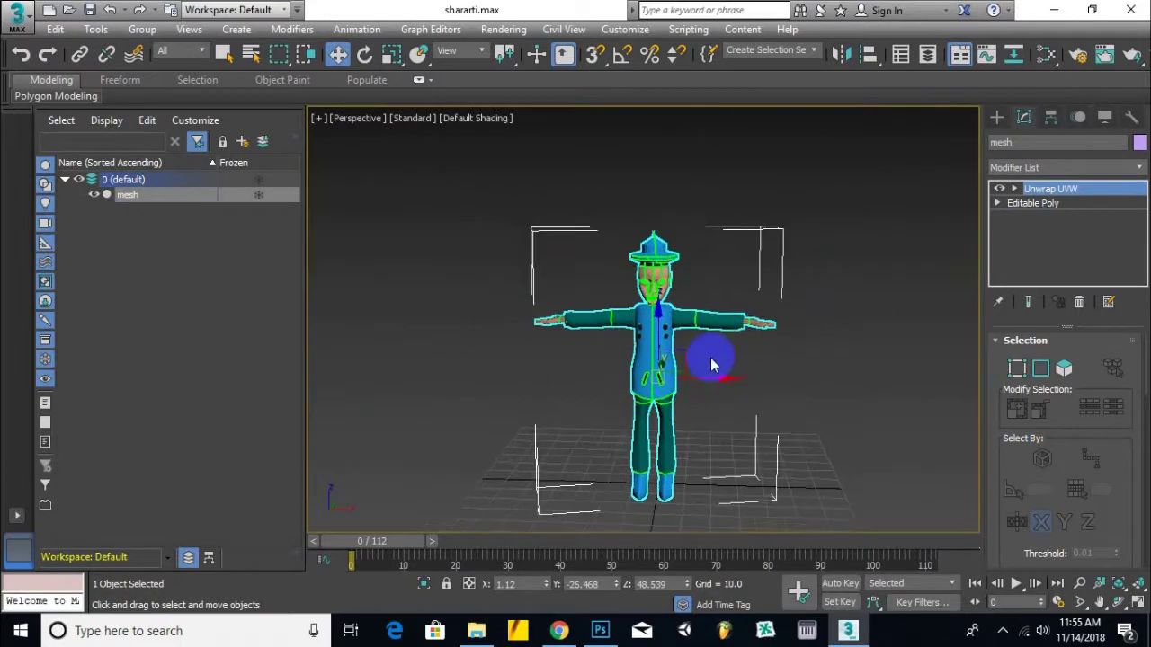
{"action": "left_click_drag", "start_coordinate": [629, 373], "coordinate": [581, 358]}
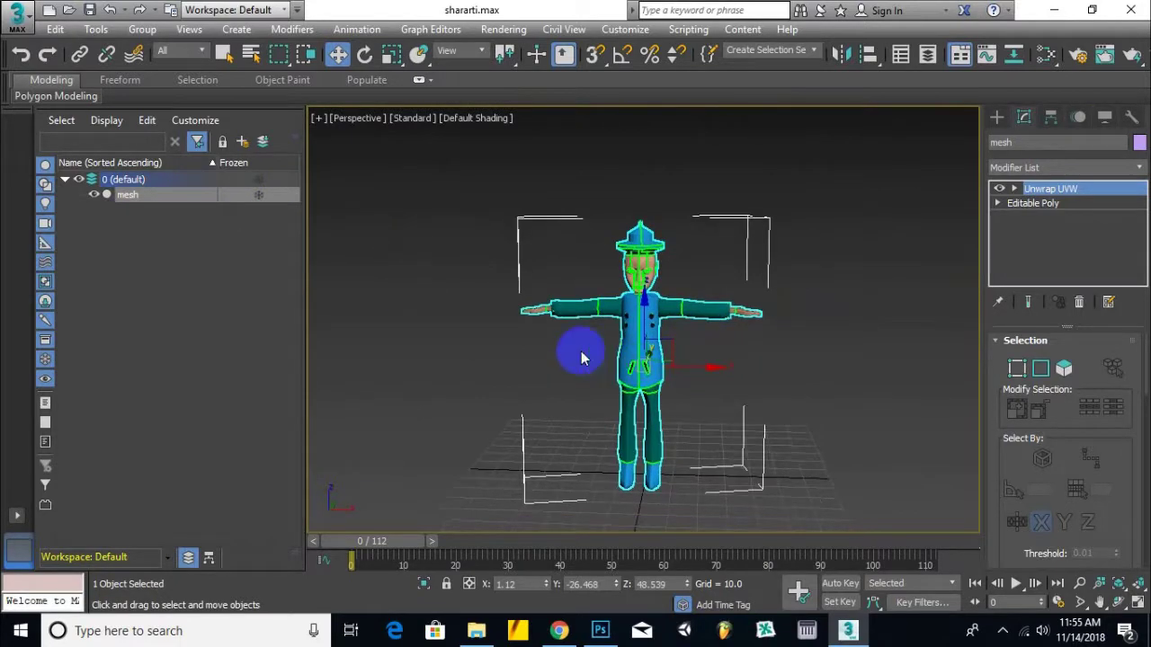
Step: Export the selected character mesh over the existing shararti.FBX, confirming the replace
{"action": "left_click", "coordinate": [20, 20]}
{"action": "left_click", "coordinate": [109, 285]}
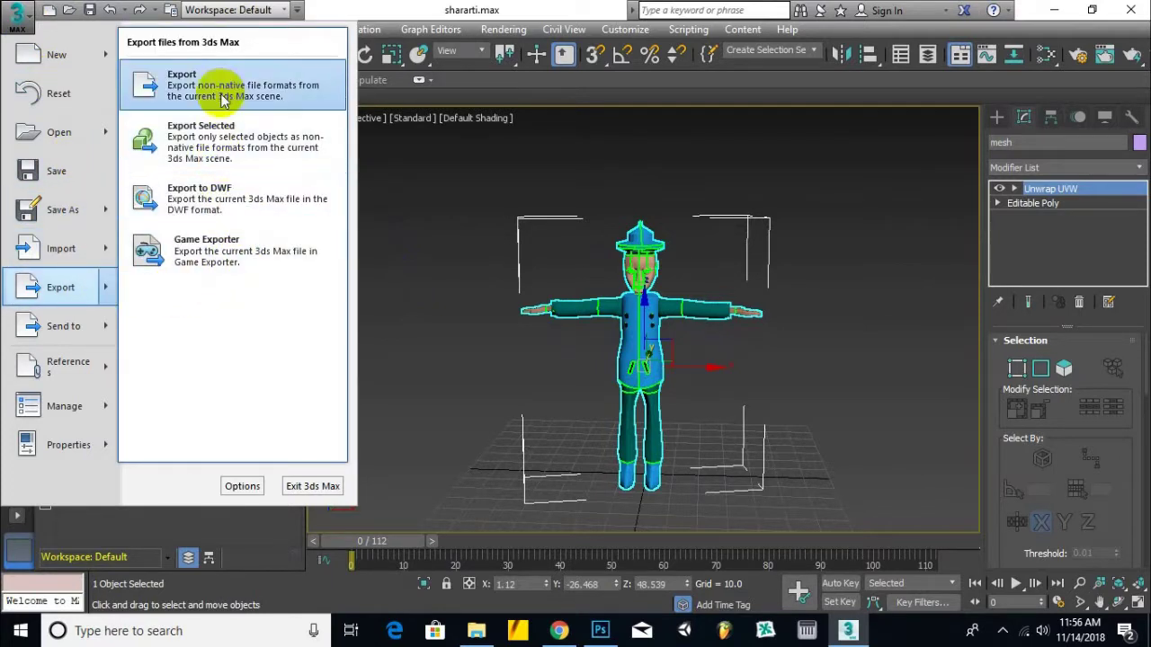
{"action": "left_click", "coordinate": [225, 144]}
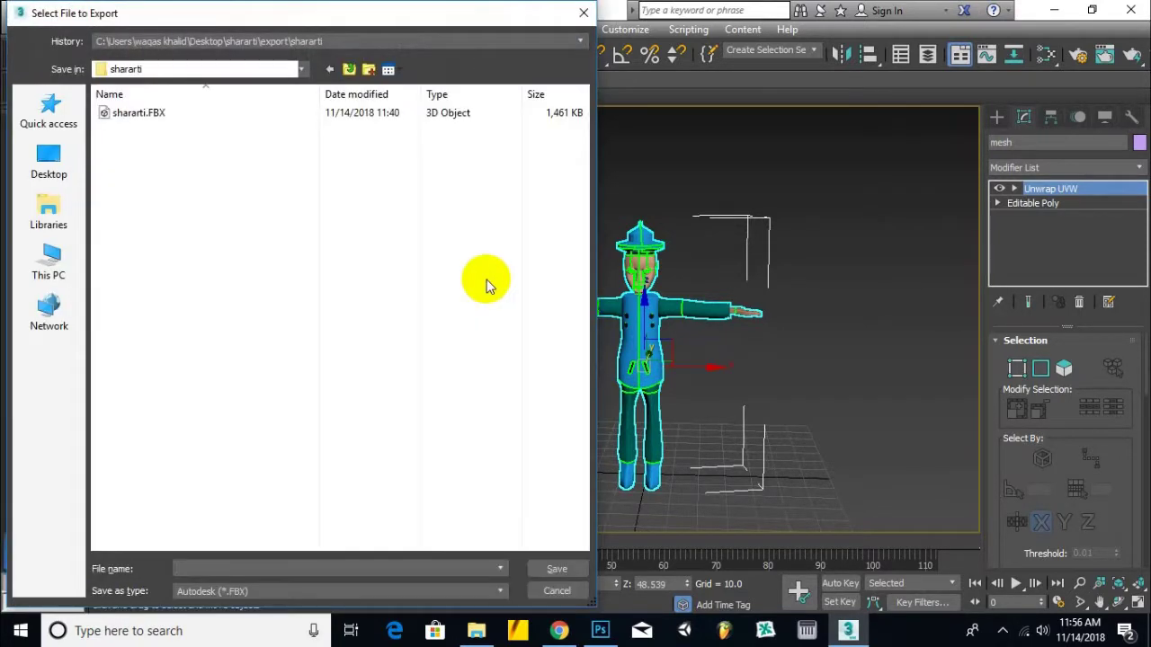
{"action": "double_click", "coordinate": [136, 115]}
{"action": "left_click", "coordinate": [629, 383]}
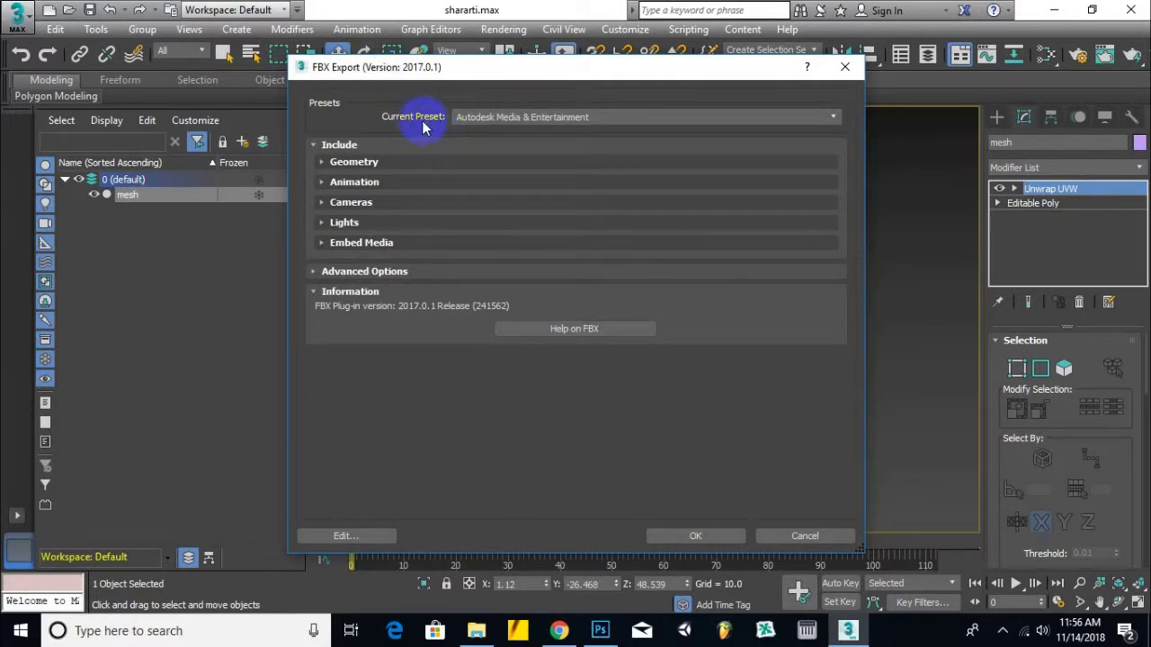
Step: Keep the Media & Entertainment preset, enable Smoothing Groups and Embed Media, and confirm the export
{"action": "left_click", "coordinate": [507, 118]}
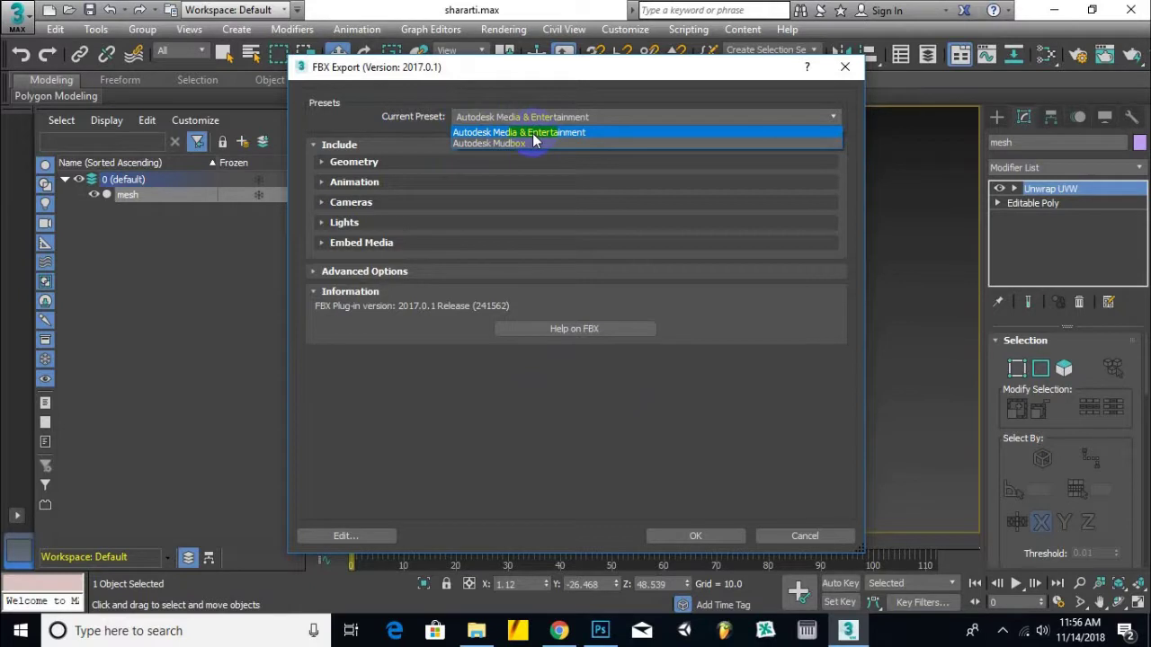
{"action": "left_click", "coordinate": [534, 135]}
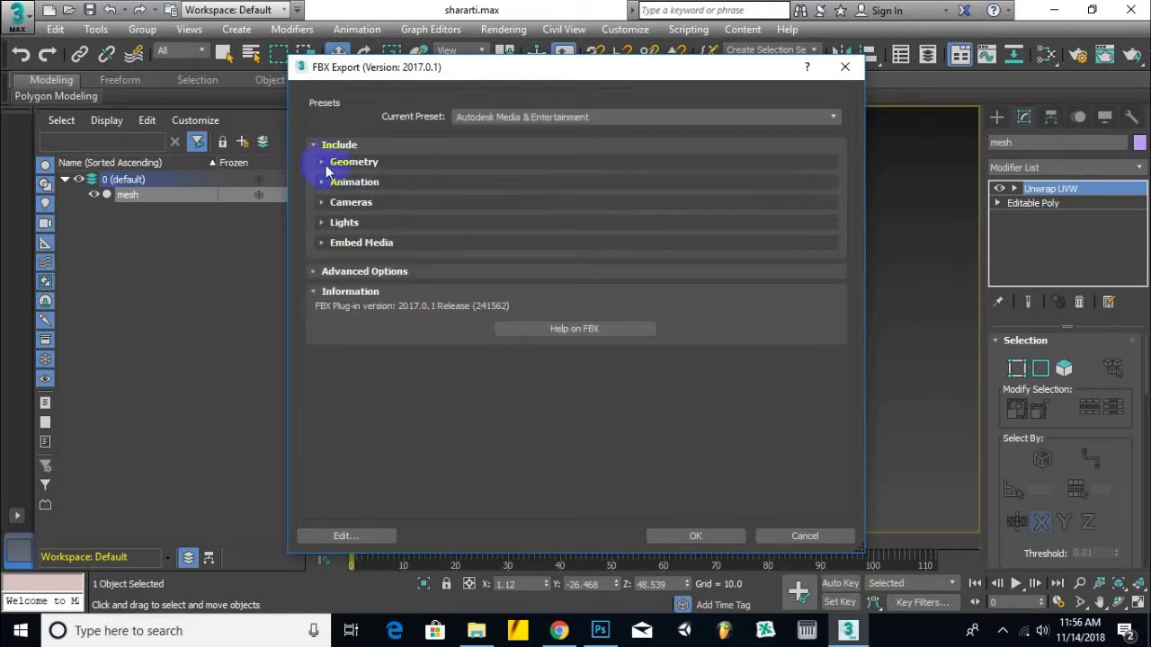
{"action": "left_click", "coordinate": [323, 162]}
{"action": "left_click", "coordinate": [575, 179]}
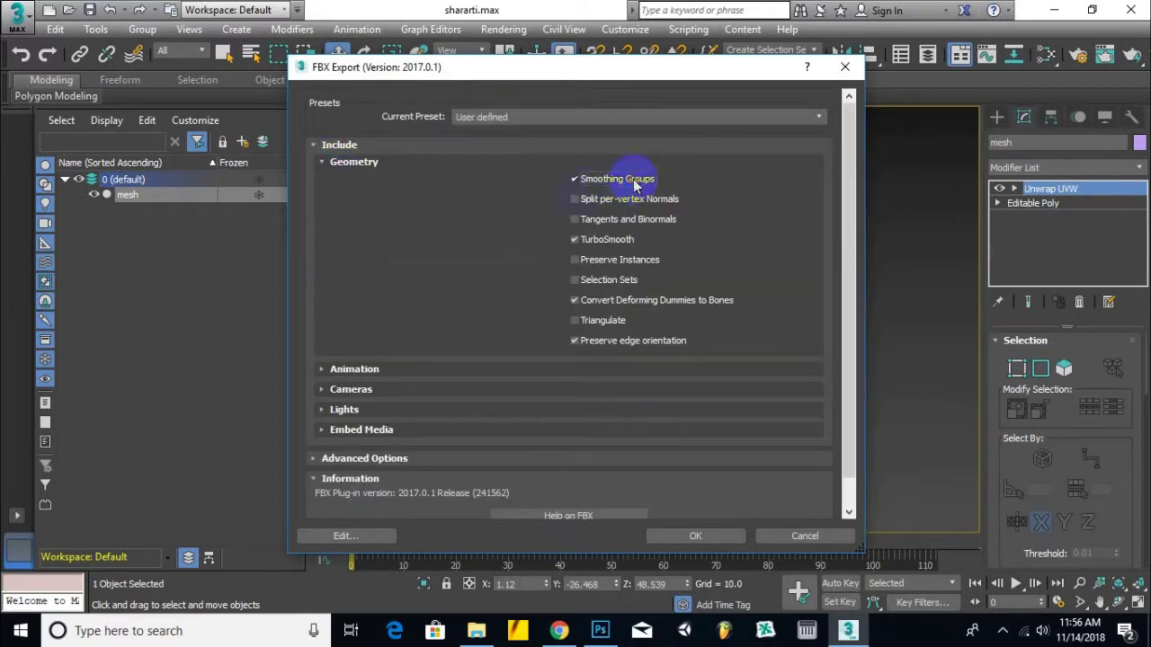
{"action": "left_click", "coordinate": [321, 162]}
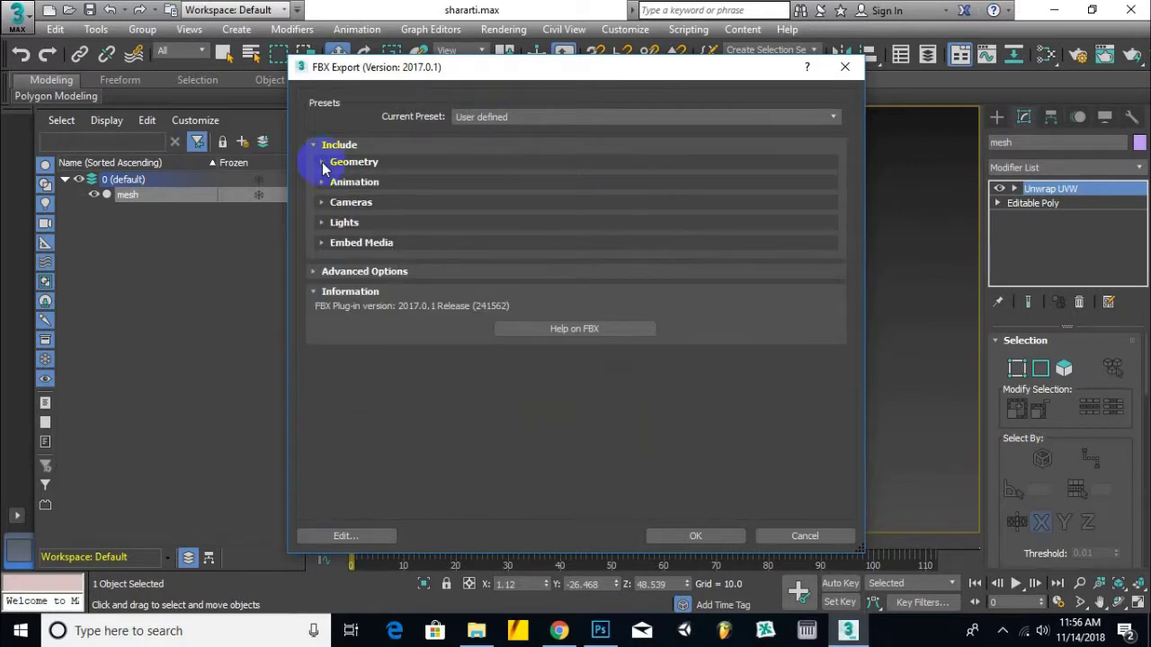
{"action": "left_click", "coordinate": [322, 243]}
{"action": "left_click", "coordinate": [580, 260]}
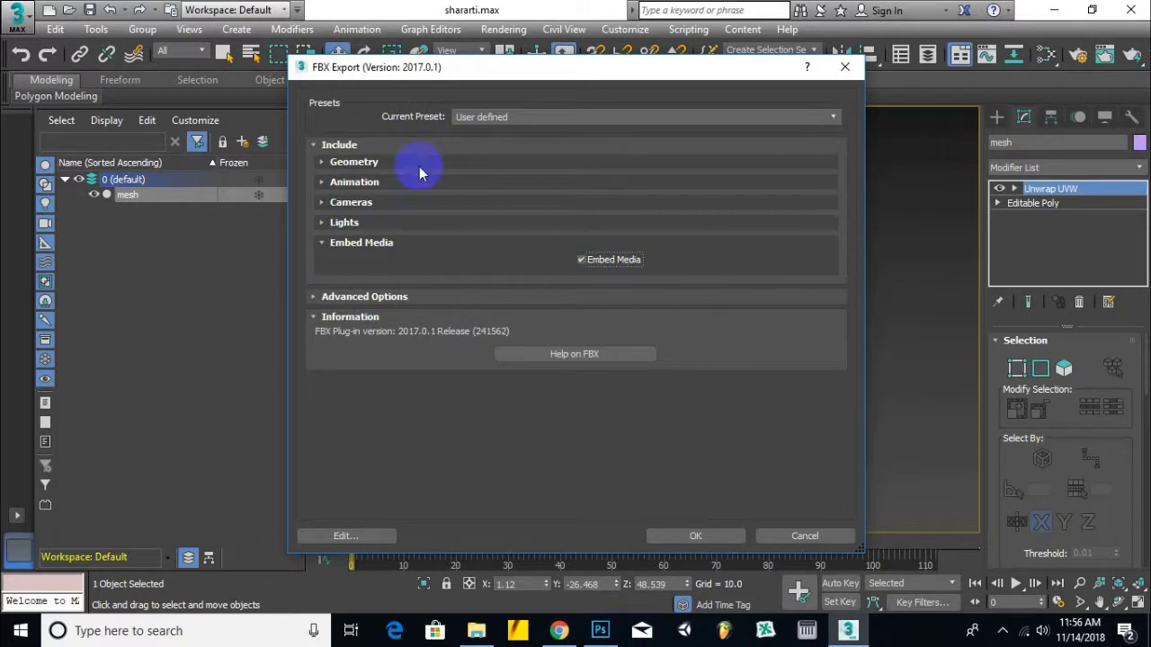
{"action": "left_click", "coordinate": [709, 537]}
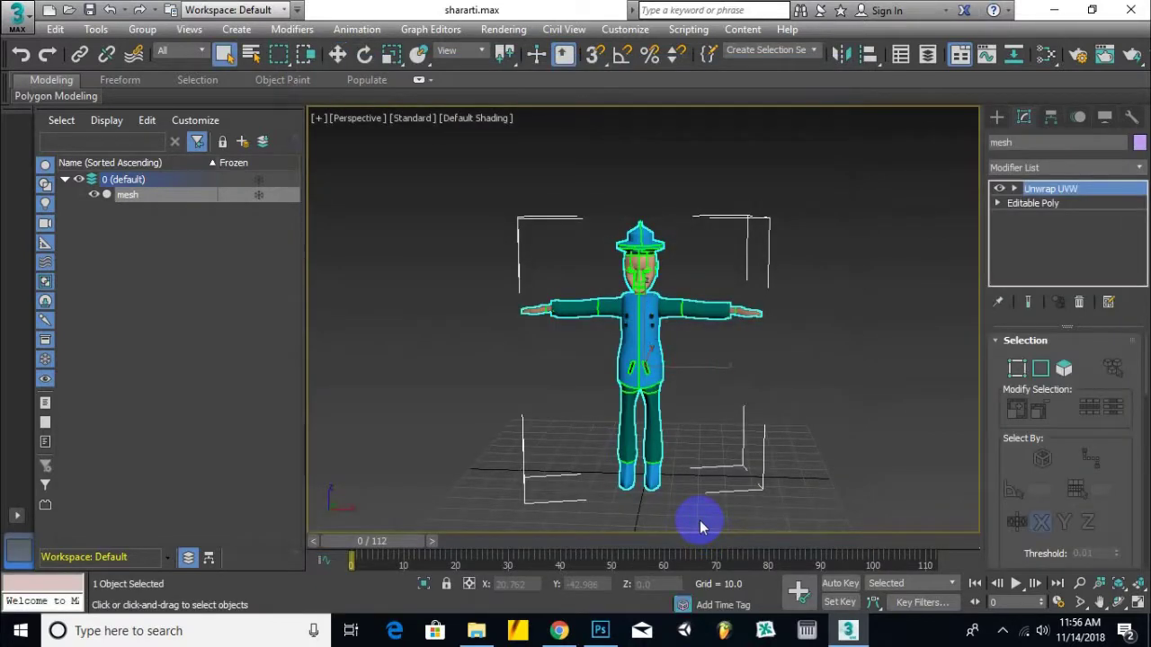
Step: Switch to the Mixamo tab in Chrome and start Upload Character
{"action": "left_click", "coordinate": [559, 631]}
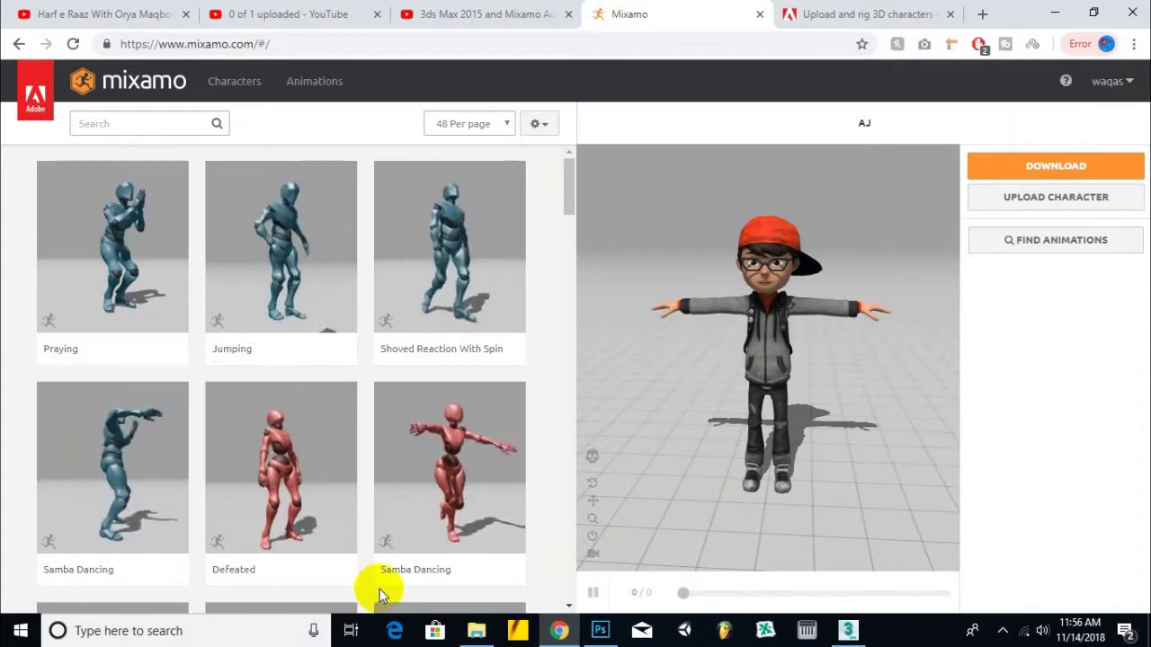
{"action": "left_click", "coordinate": [1083, 202]}
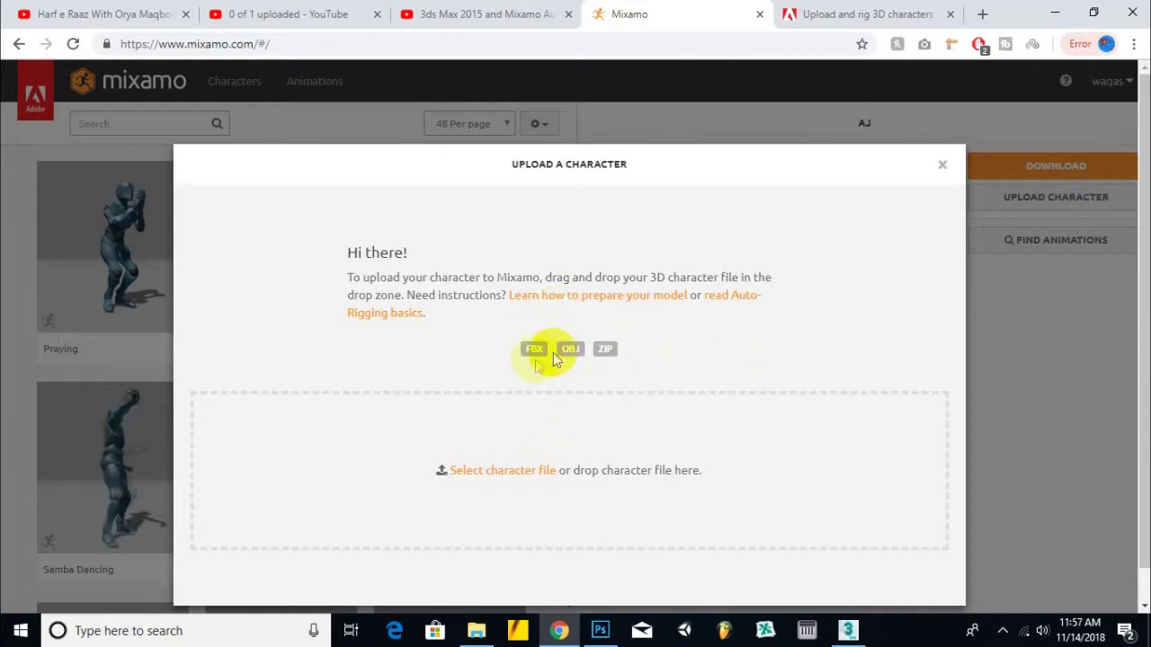
Step: Choose shararti.FBX from the export folder as the character file to upload
{"action": "left_click", "coordinate": [493, 475]}
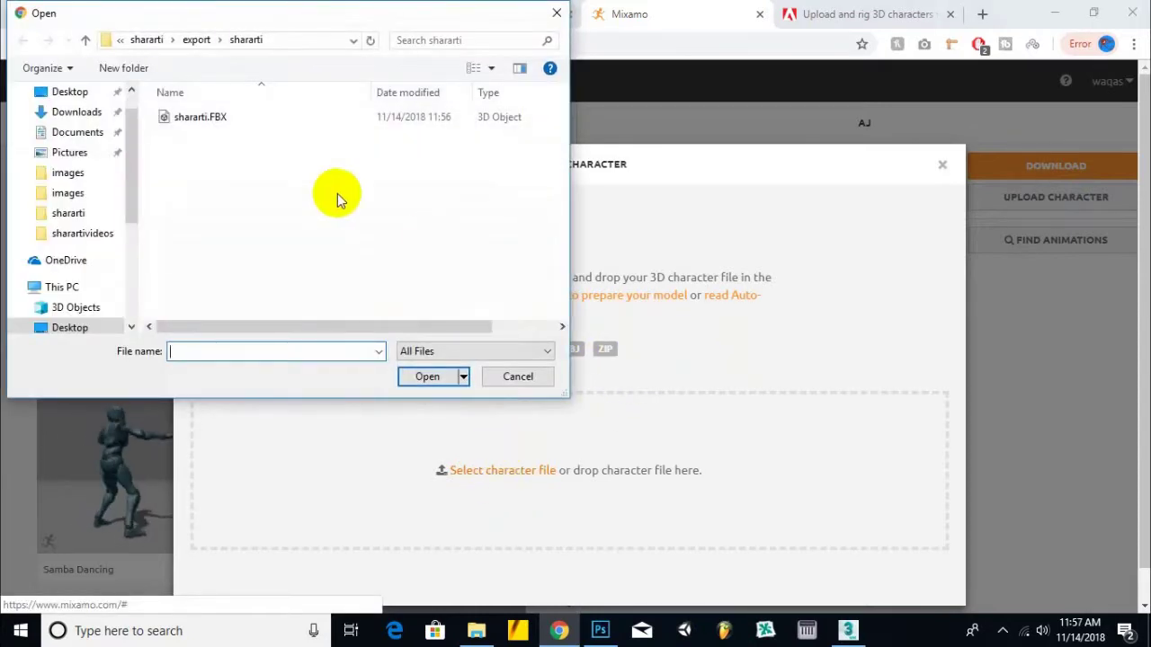
{"action": "left_click", "coordinate": [213, 129]}
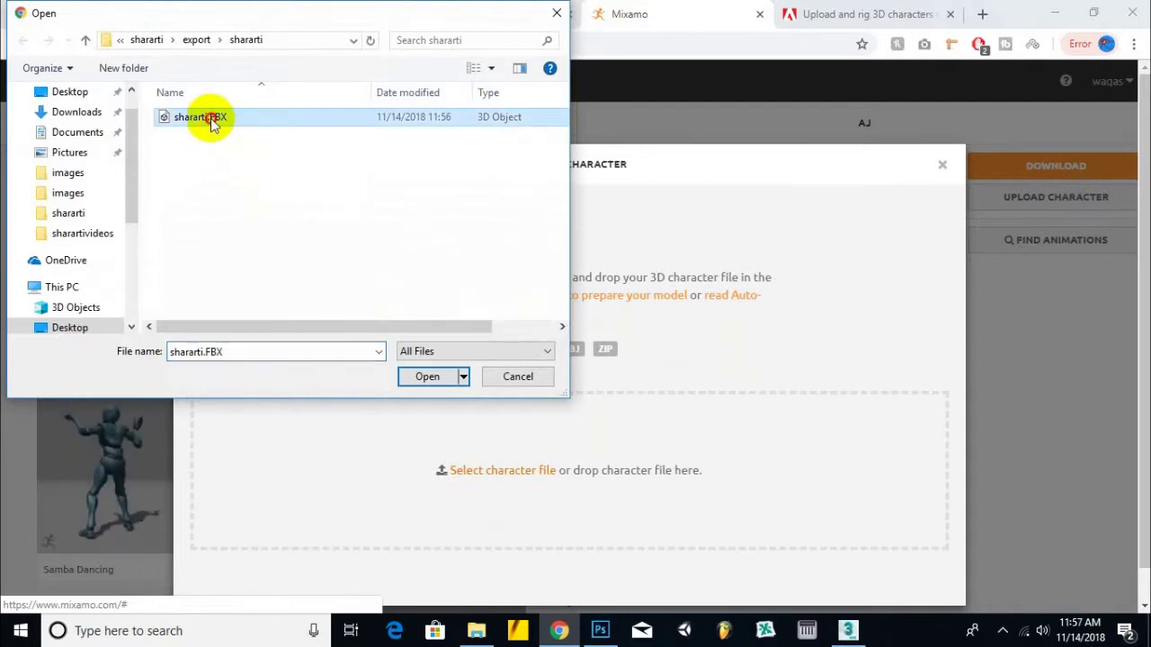
{"action": "double_click", "coordinate": [207, 118]}
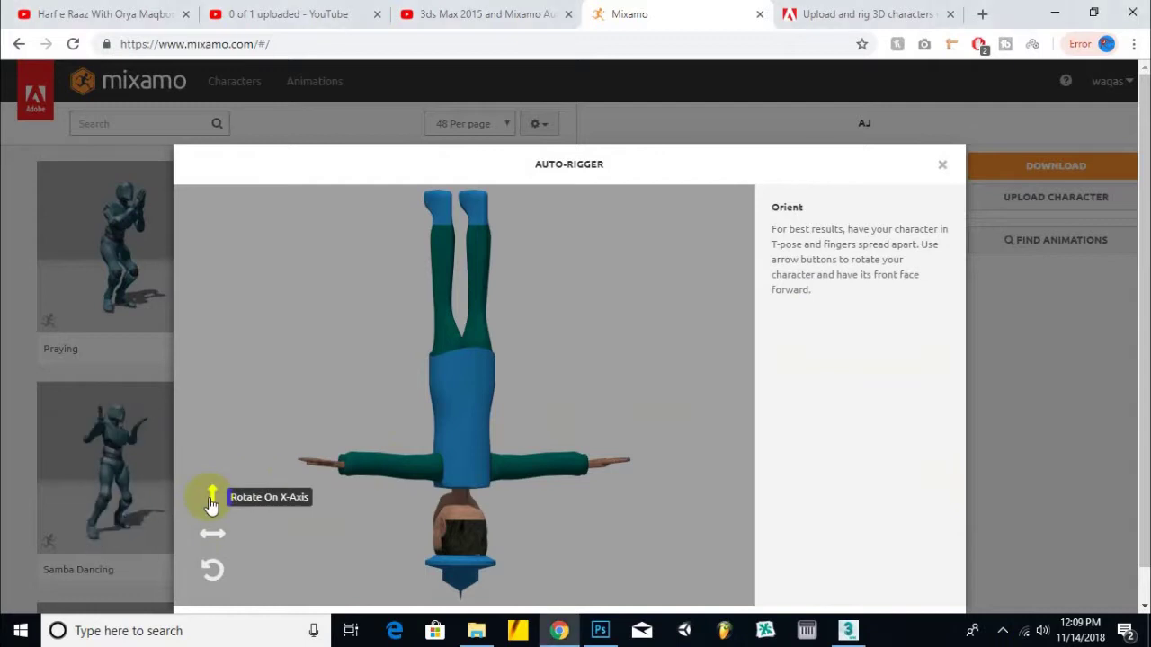
Step: Rotate the hat character with the orient arrows until it stands upright in T-pose facing front
{"action": "left_click", "coordinate": [212, 502]}
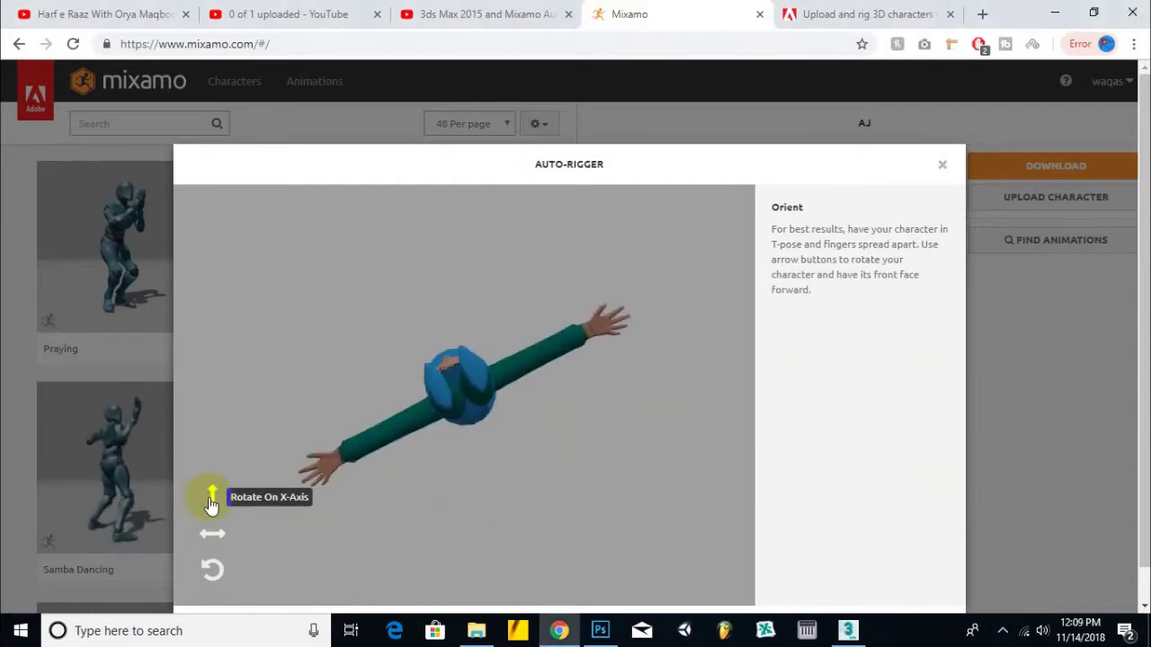
{"action": "left_click", "coordinate": [213, 502]}
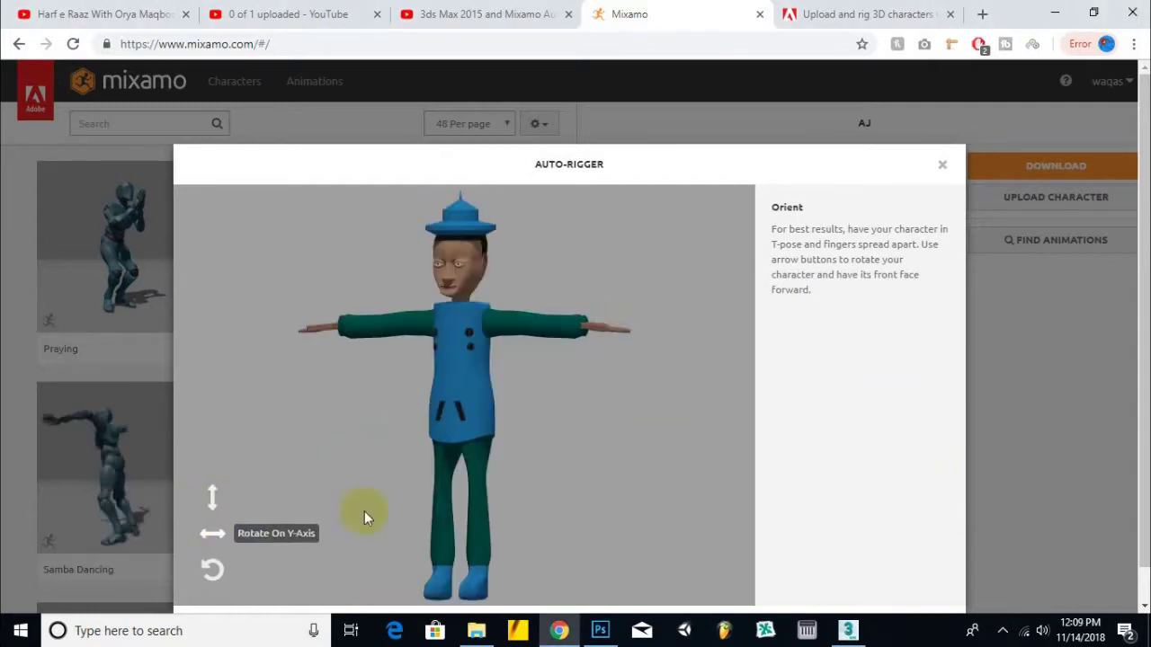
{"action": "left_click", "coordinate": [214, 570]}
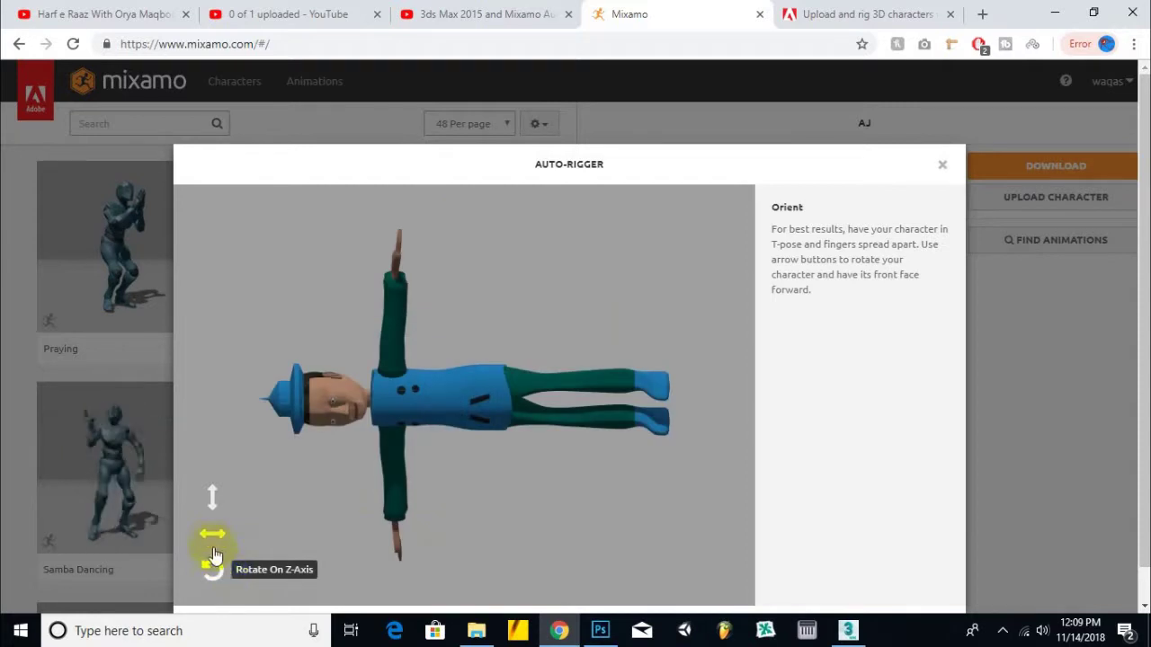
{"action": "left_click", "coordinate": [210, 566]}
{"action": "left_click", "coordinate": [208, 566]}
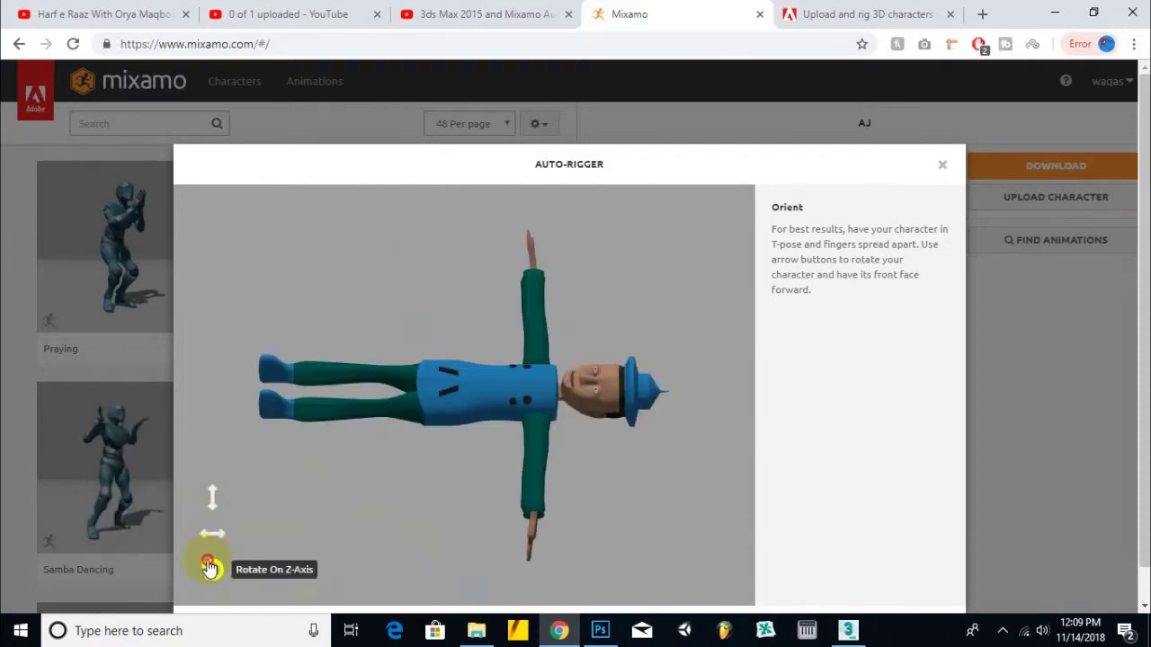
{"action": "left_click", "coordinate": [209, 566]}
{"action": "left_click", "coordinate": [212, 531]}
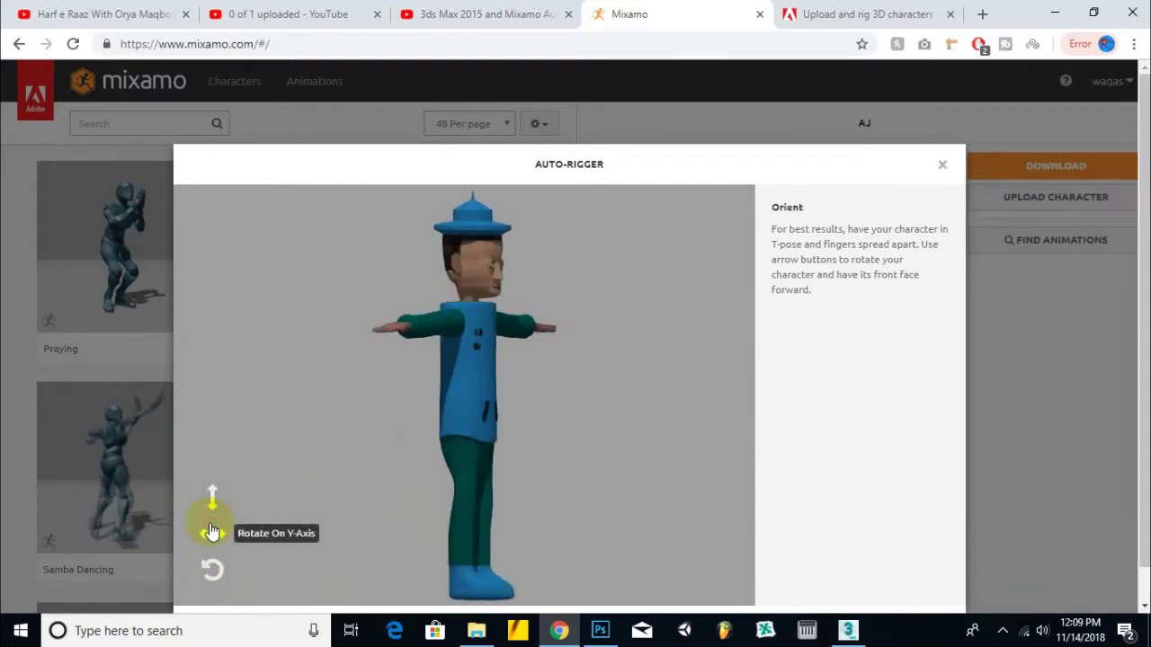
{"action": "left_click", "coordinate": [211, 532]}
{"action": "left_click", "coordinate": [211, 531]}
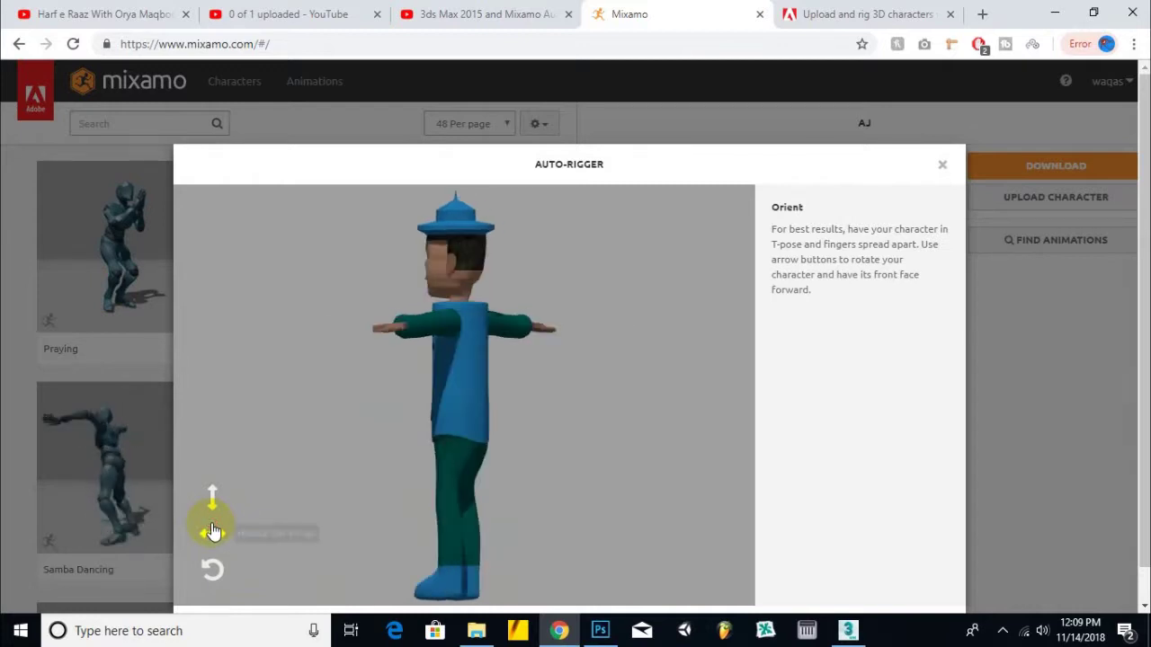
{"action": "left_click", "coordinate": [212, 532]}
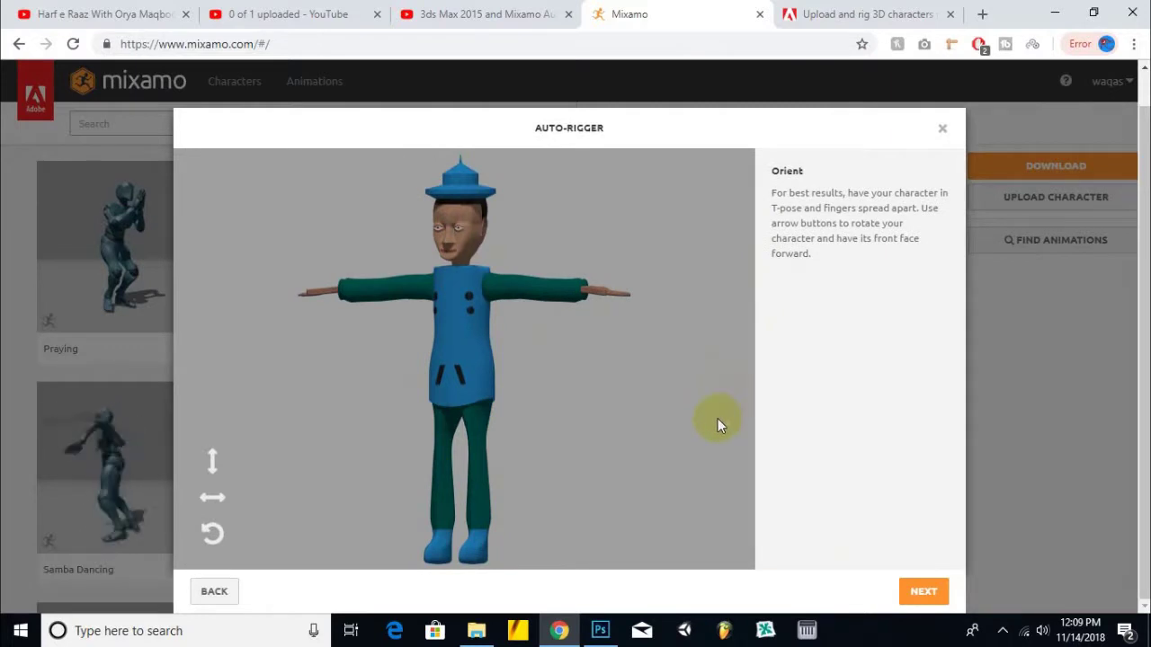
Step: Advance to Place markers, closing and reopening the Auto-Rigger before continuing again
{"action": "left_click", "coordinate": [924, 591]}
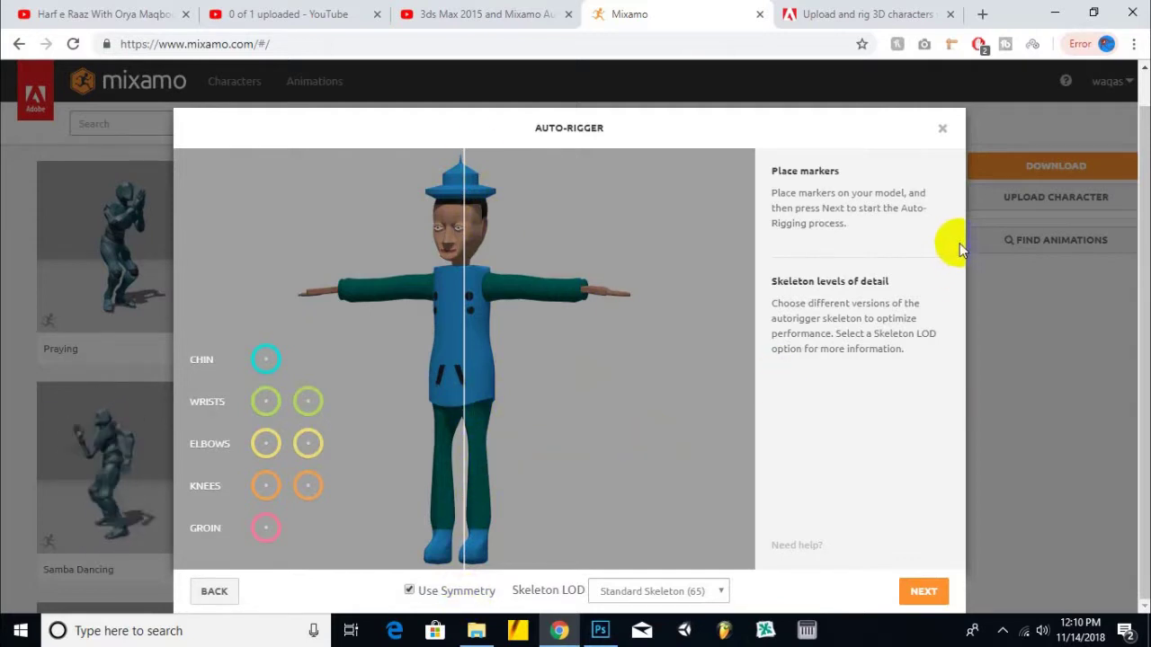
{"action": "mouse_move", "coordinate": [471, 300]}
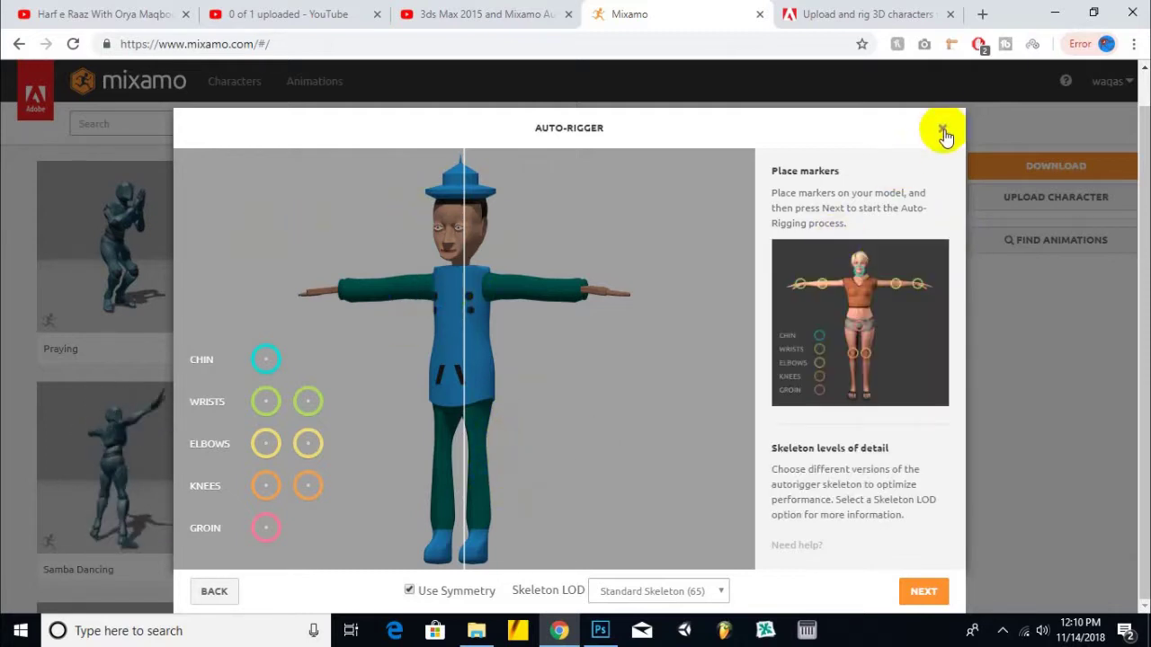
{"action": "left_click", "coordinate": [943, 131]}
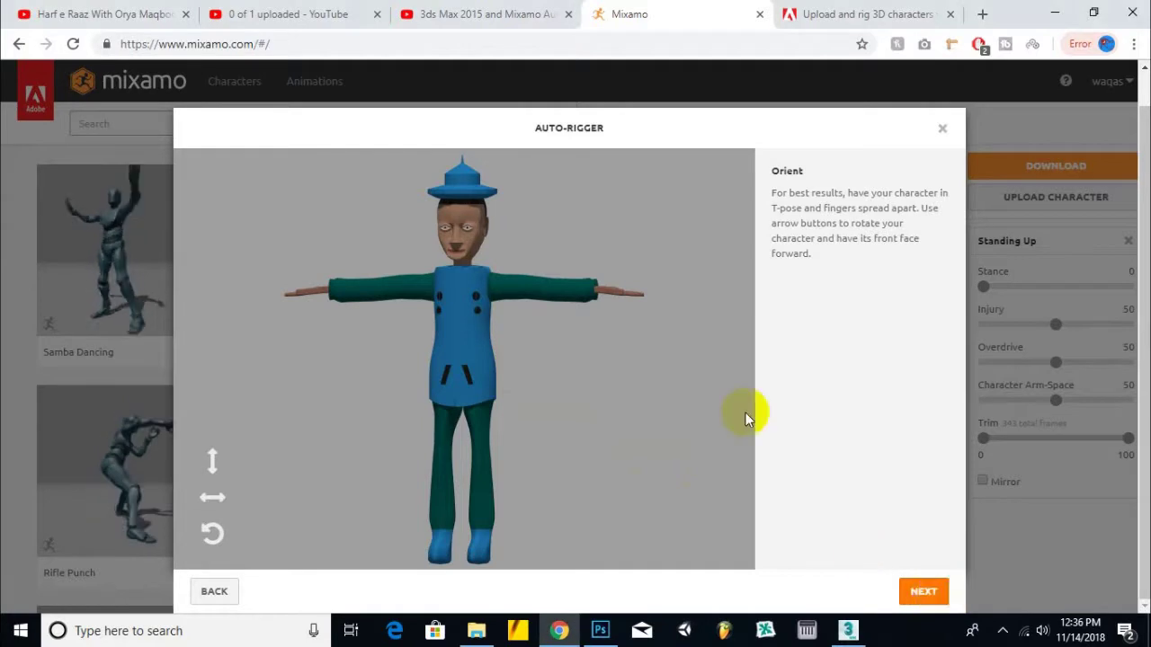
{"action": "left_click", "coordinate": [479, 398]}
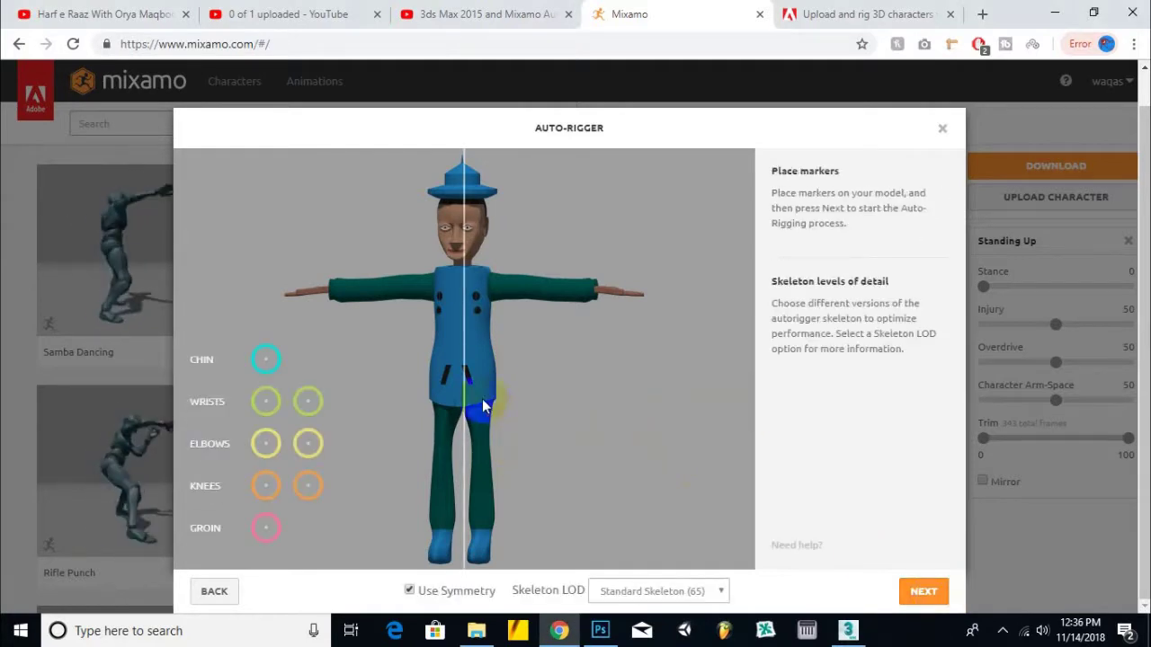
{"action": "left_click", "coordinate": [479, 397]}
{"action": "left_click", "coordinate": [491, 473]}
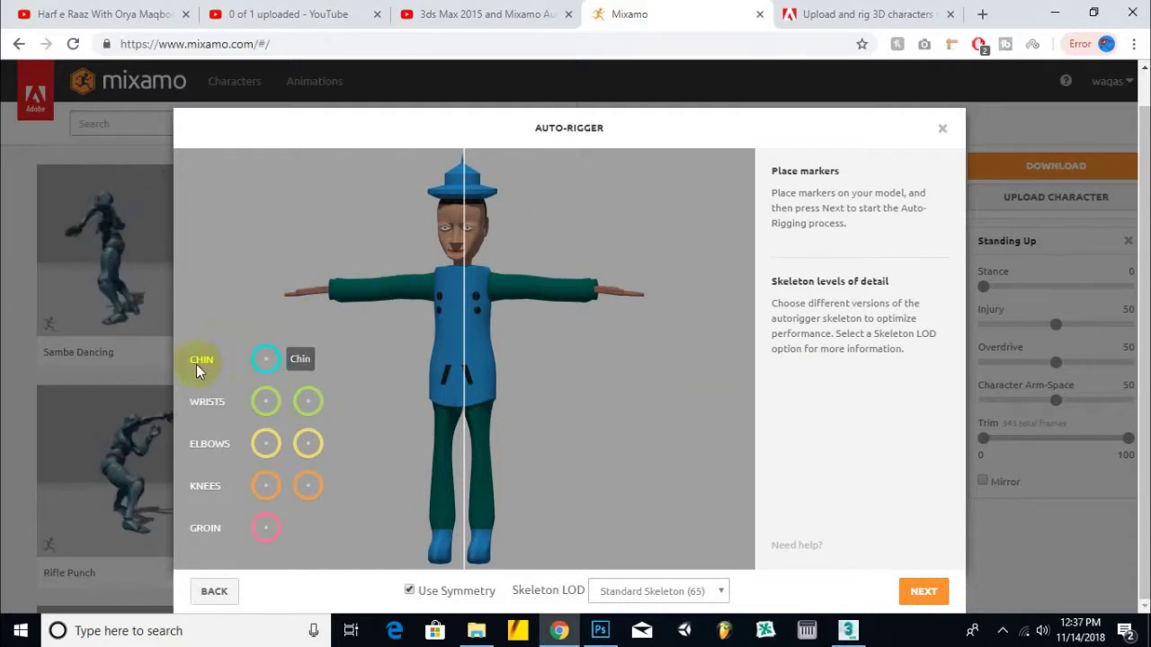
Step: Place the chin marker and both wrist markers on the hat character
{"action": "mouse_move", "coordinate": [264, 359]}
{"action": "left_mouse_down"}
{"action": "mouse_move", "coordinate": [404, 303]}
{"action": "mouse_move", "coordinate": [460, 263]}
{"action": "left_mouse_up"}
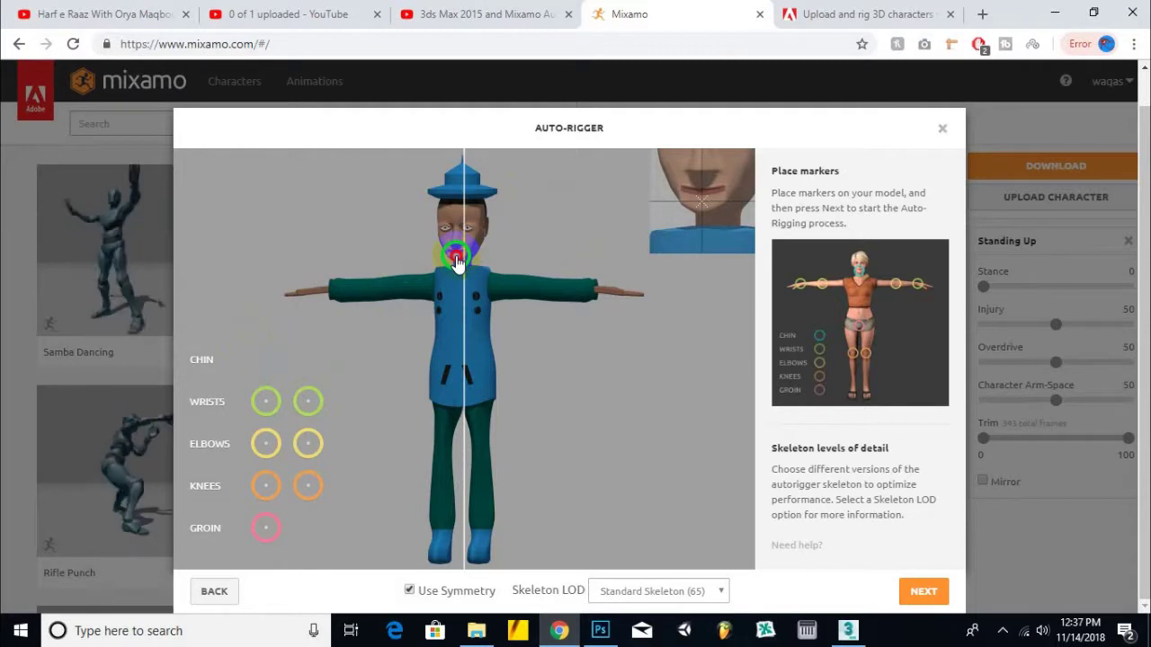
{"action": "left_click_drag", "start_coordinate": [456, 260], "coordinate": [456, 260]}
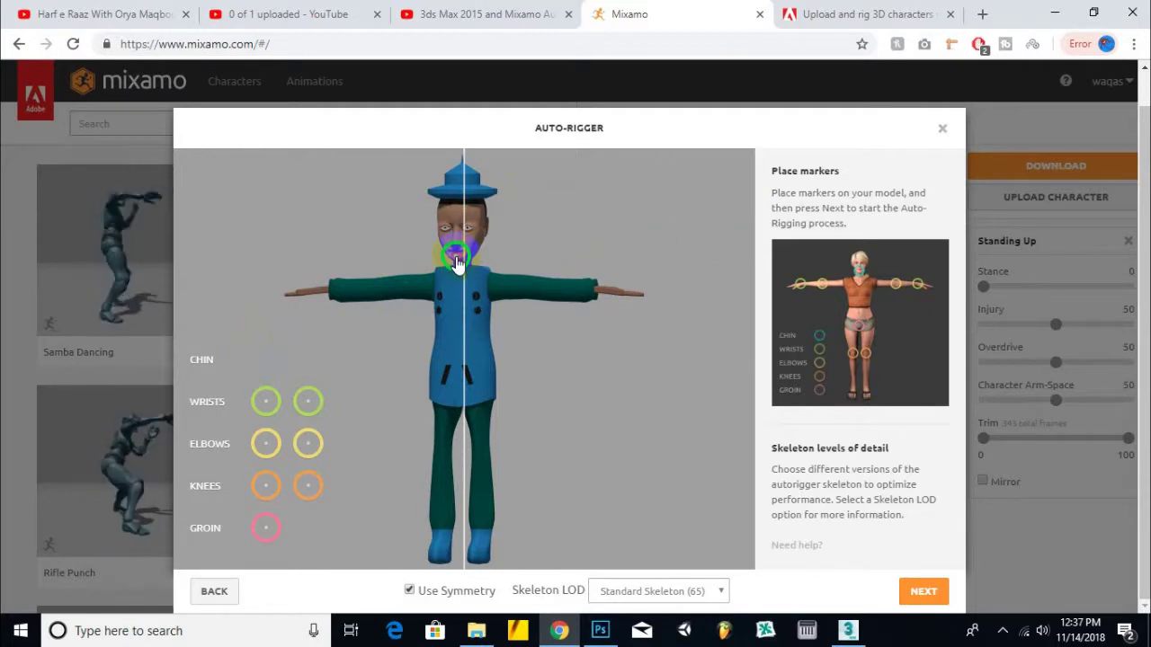
{"action": "left_click_drag", "start_coordinate": [266, 410], "coordinate": [315, 362]}
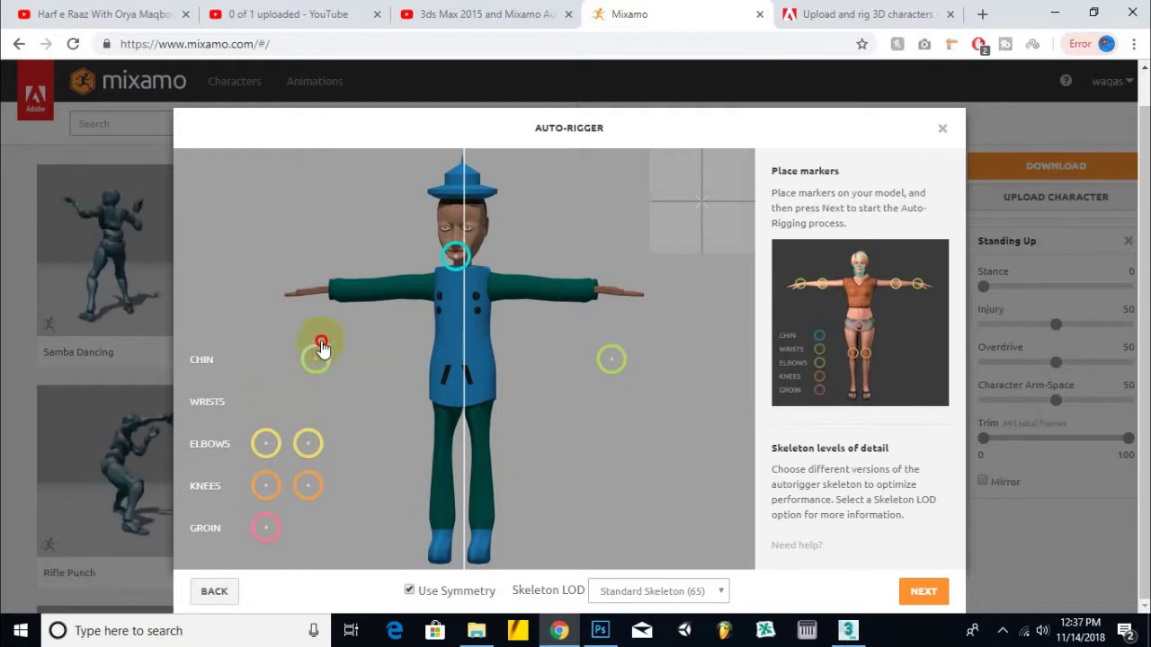
{"action": "left_click_drag", "start_coordinate": [323, 320], "coordinate": [328, 300]}
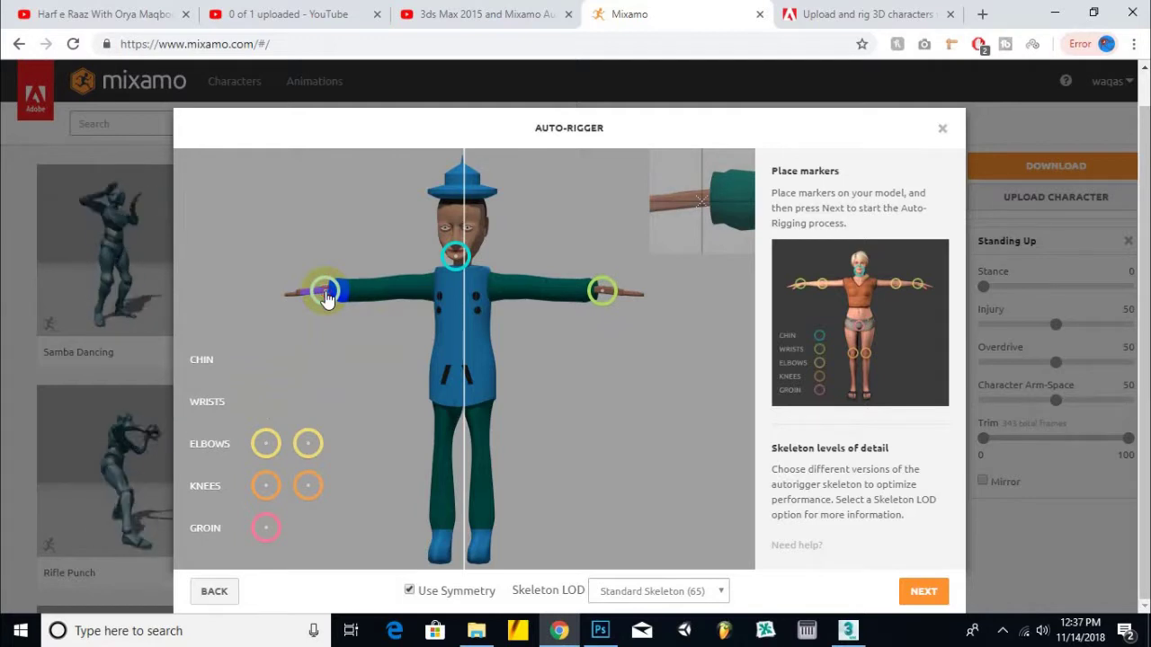
{"action": "left_click_drag", "start_coordinate": [327, 300], "coordinate": [326, 297]}
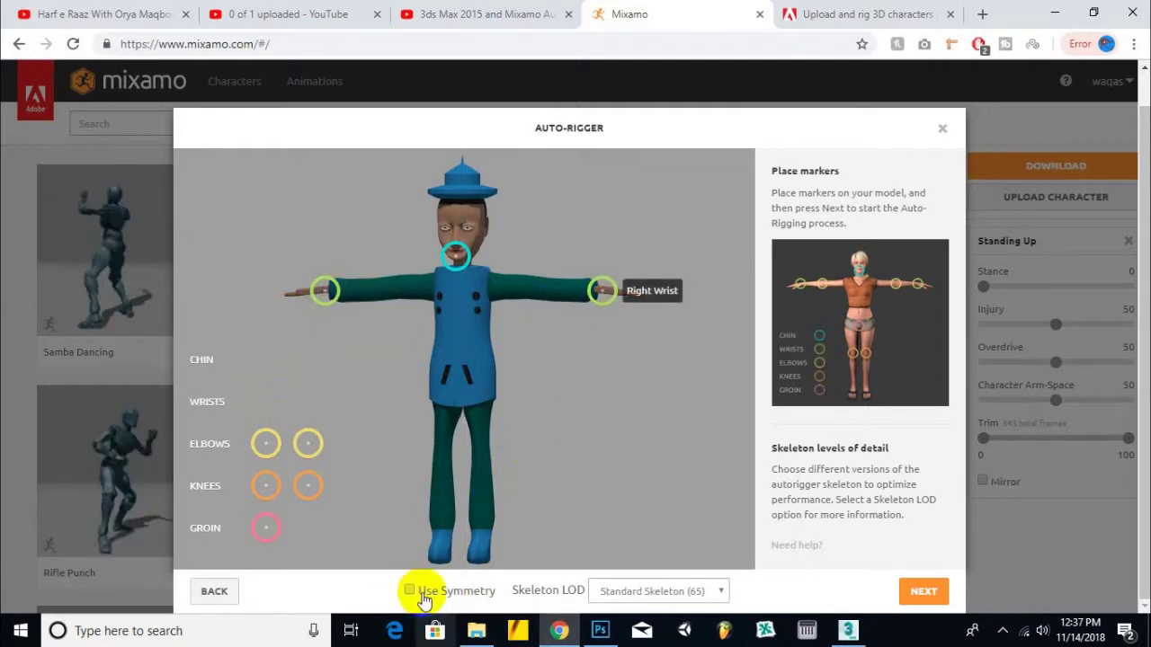
{"action": "left_click_drag", "start_coordinate": [609, 298], "coordinate": [607, 299]}
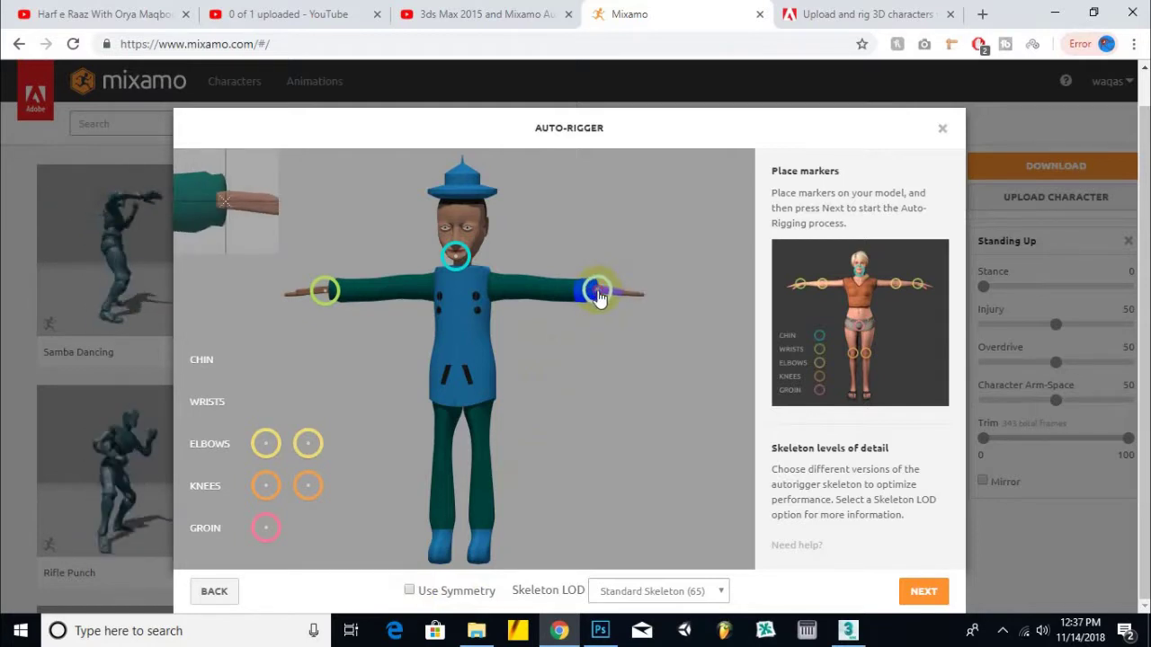
{"action": "left_click_drag", "start_coordinate": [598, 294], "coordinate": [598, 291]}
{"action": "left_click", "coordinate": [331, 306]}
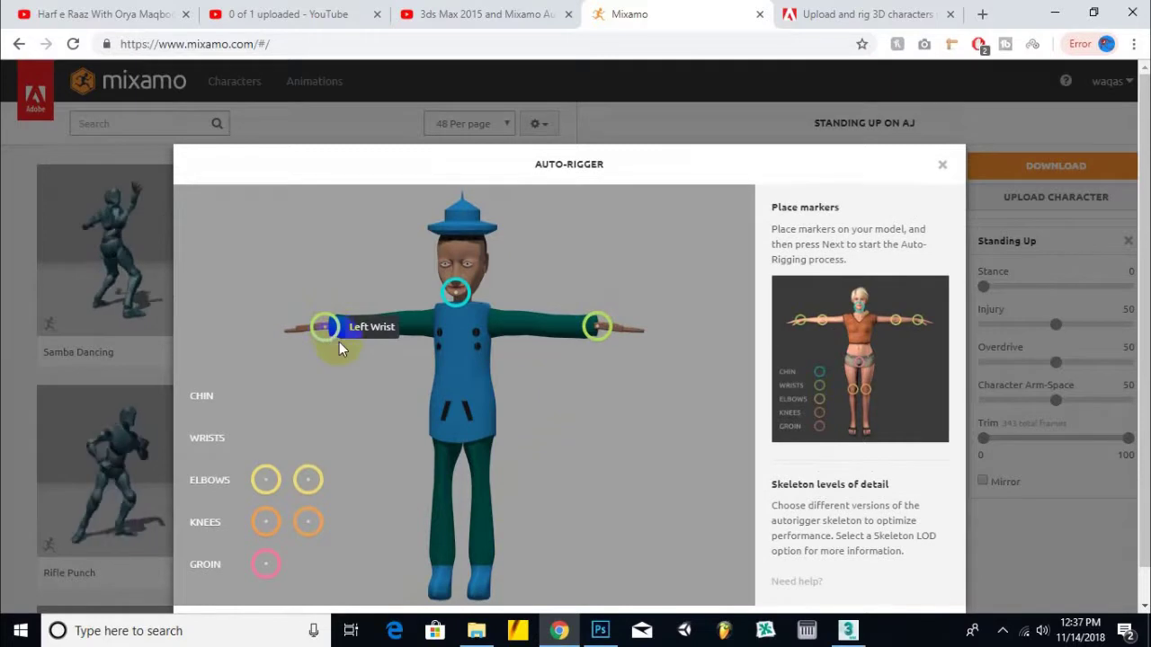
{"action": "left_click_drag", "start_coordinate": [327, 300], "coordinate": [325, 298]}
Step: Place both elbow markers and both knee markers on the character's arms and legs
{"action": "left_click_drag", "start_coordinate": [272, 447], "coordinate": [296, 407]}
{"action": "left_click_drag", "start_coordinate": [374, 313], "coordinate": [385, 295]}
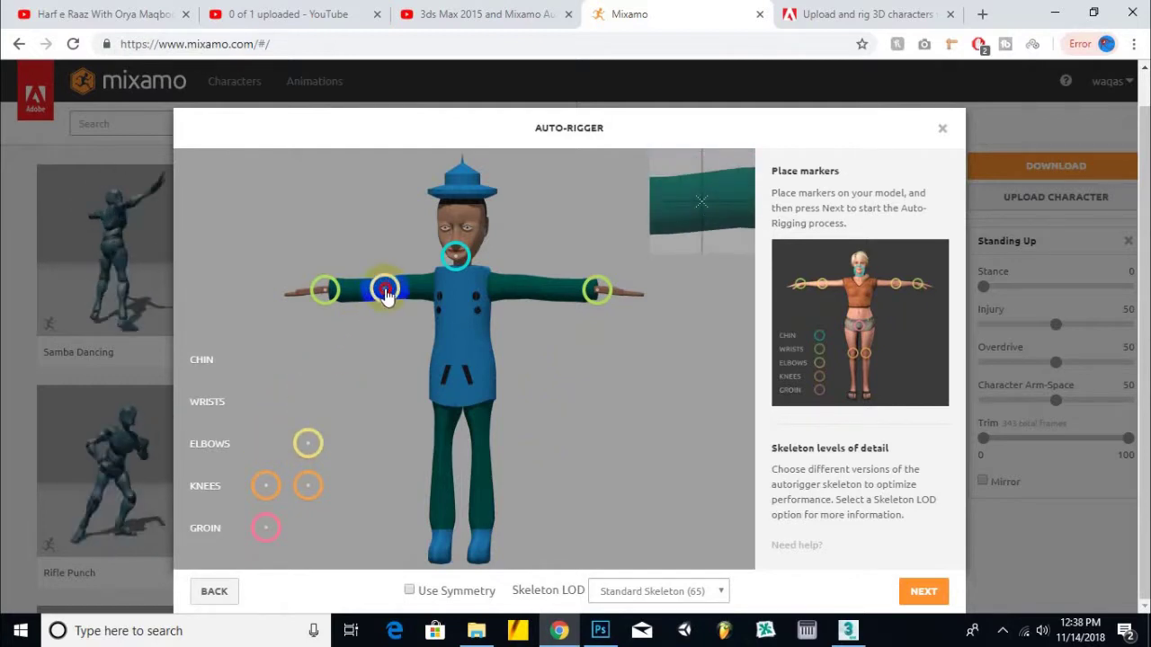
{"action": "left_click_drag", "start_coordinate": [385, 295], "coordinate": [384, 289]}
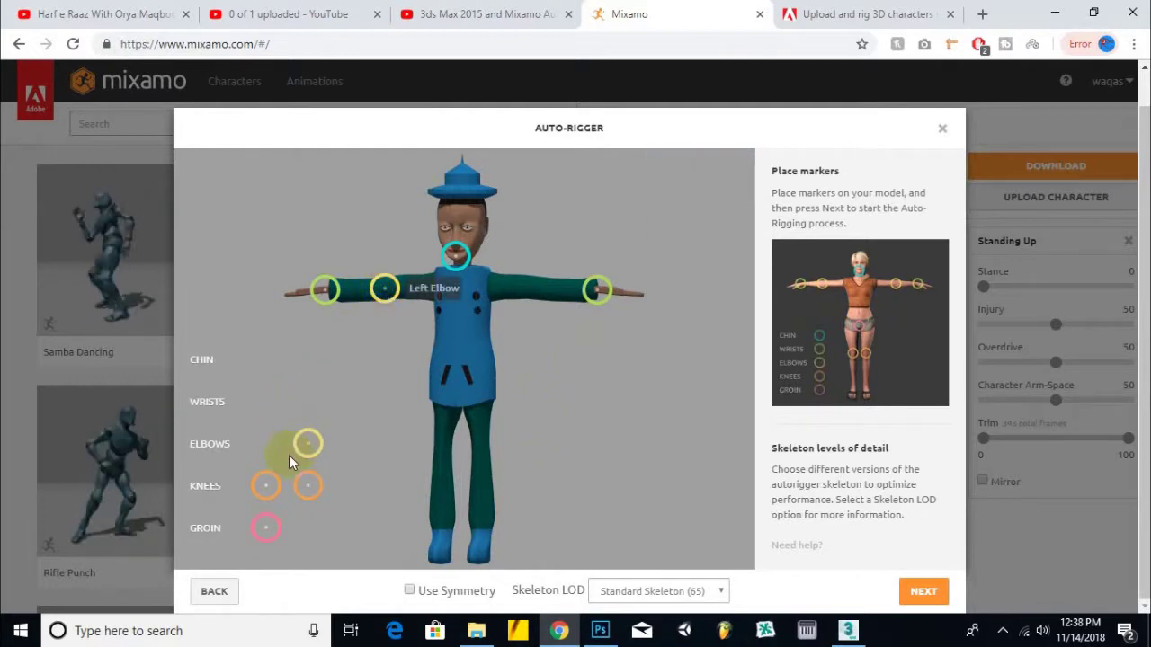
{"action": "left_click_drag", "start_coordinate": [306, 454], "coordinate": [537, 295]}
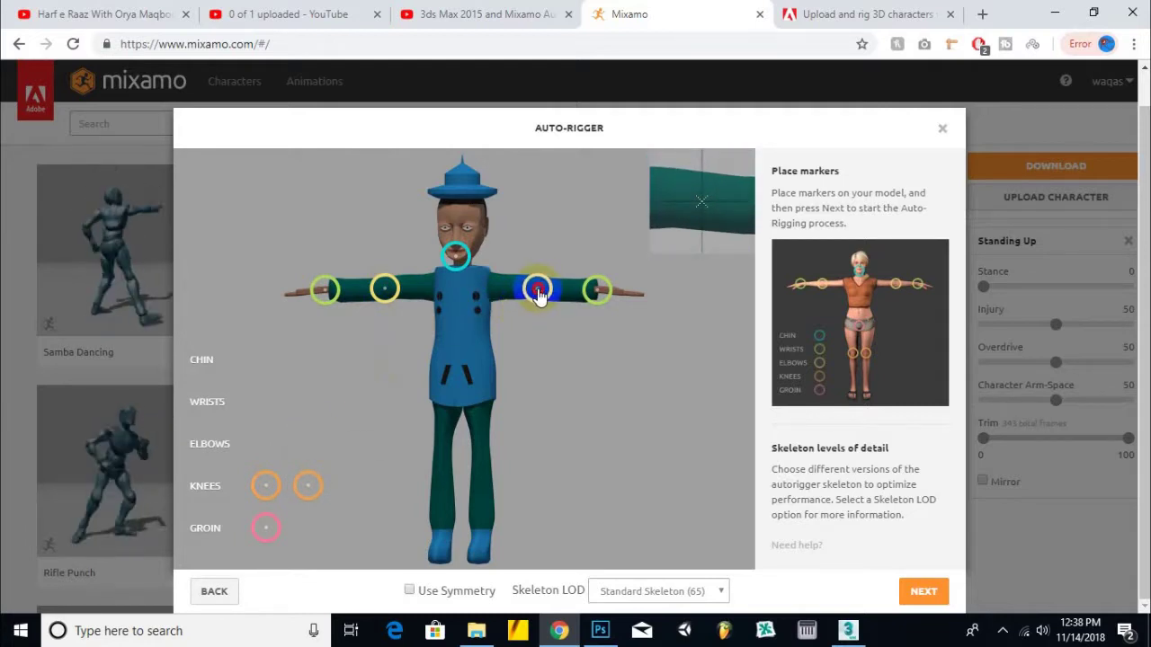
{"action": "left_click_drag", "start_coordinate": [537, 295], "coordinate": [537, 289]}
{"action": "mouse_move", "coordinate": [265, 485]}
{"action": "left_mouse_down"}
{"action": "mouse_move", "coordinate": [441, 476]}
{"action": "mouse_move", "coordinate": [440, 466]}
{"action": "left_mouse_up"}
{"action": "left_click_drag", "start_coordinate": [308, 485], "coordinate": [481, 476]}
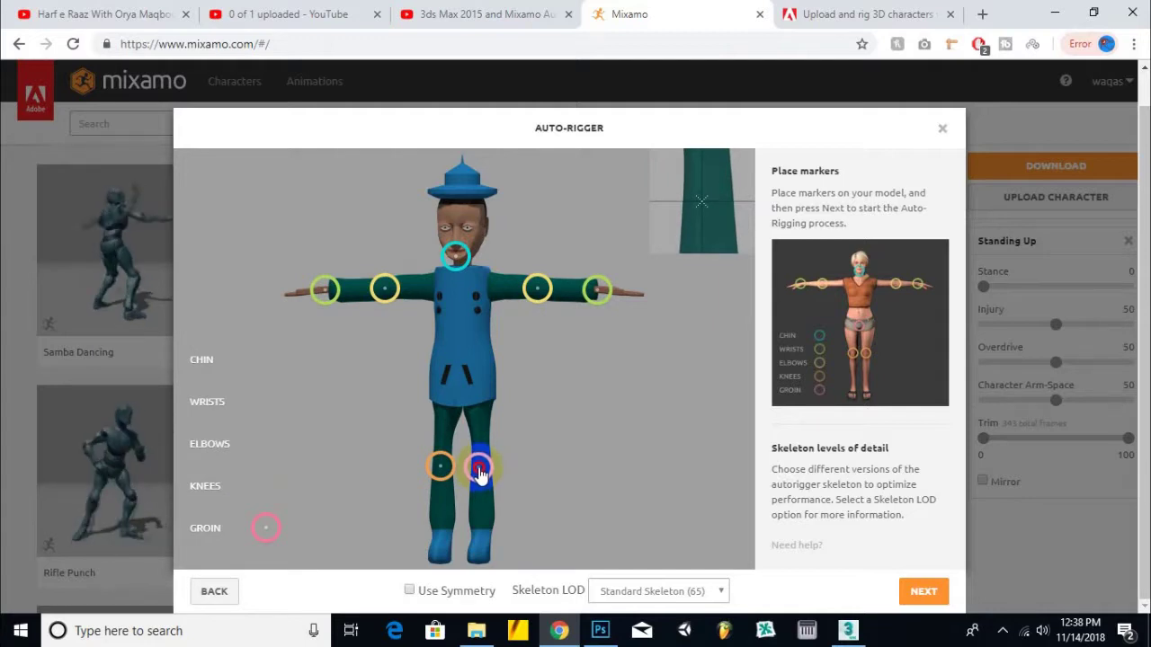
{"action": "left_click_drag", "start_coordinate": [481, 477], "coordinate": [478, 466]}
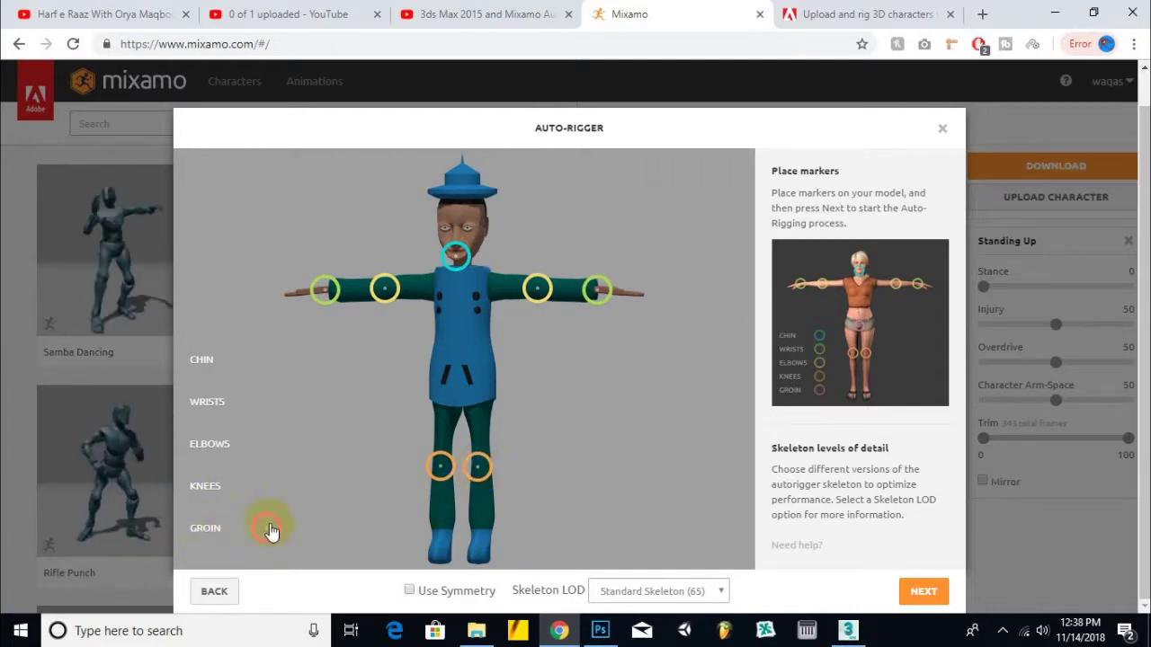
Step: Set the groin marker at the crotch and start auto-rigging
{"action": "mouse_move", "coordinate": [282, 538]}
{"action": "left_mouse_down"}
{"action": "mouse_move", "coordinate": [464, 385]}
{"action": "mouse_move", "coordinate": [459, 394]}
{"action": "left_mouse_up"}
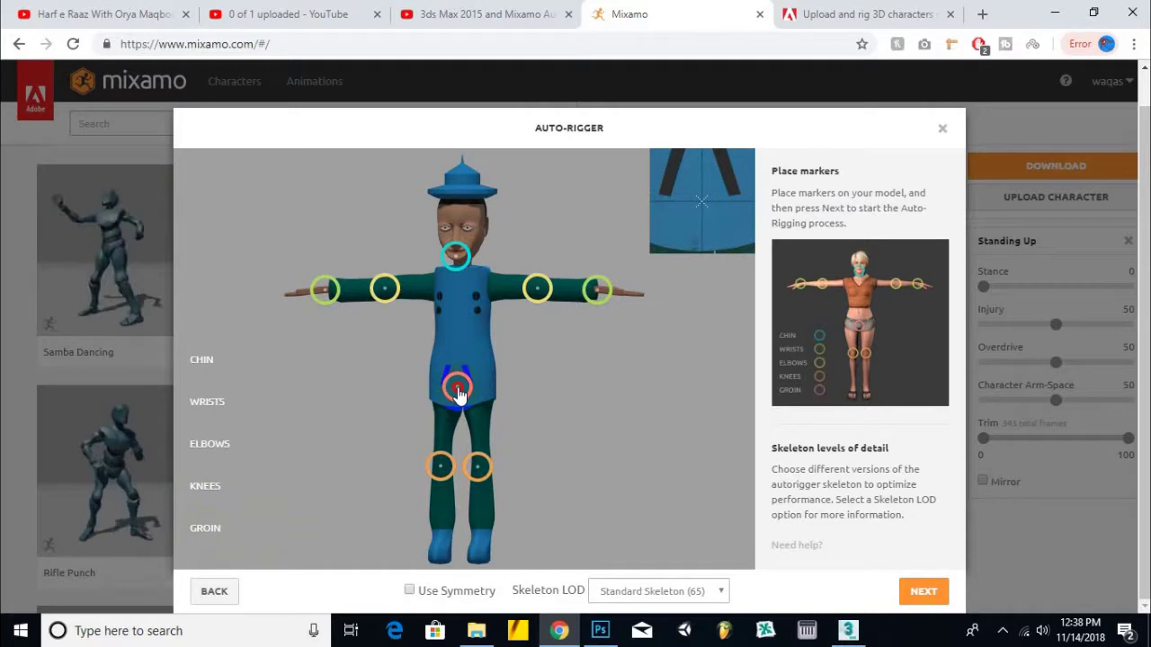
{"action": "left_click_drag", "start_coordinate": [459, 394], "coordinate": [459, 392]}
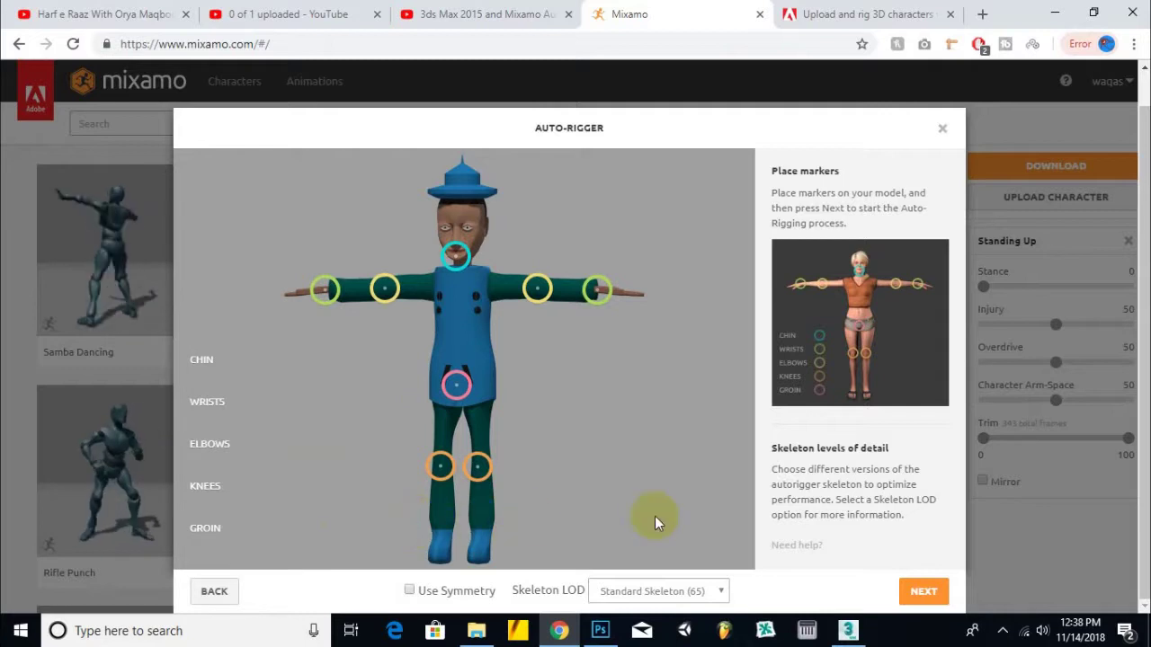
{"action": "left_click", "coordinate": [919, 595]}
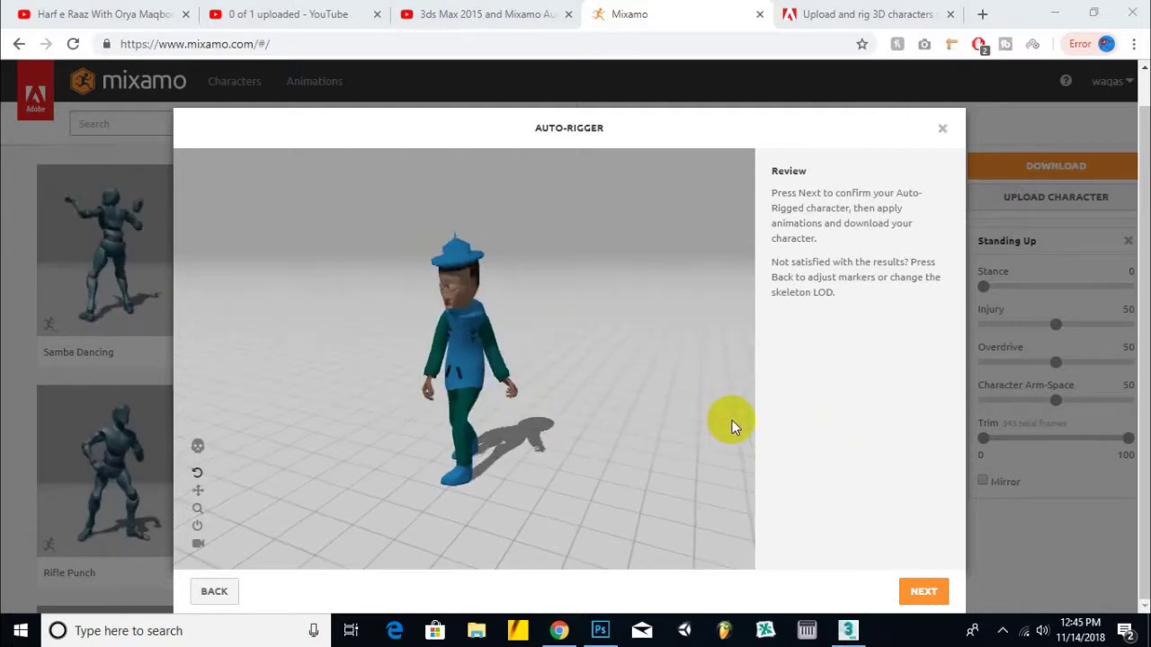
Step: Accept the auto-rigged hat character after the walking preview and proceed with it
{"action": "left_click", "coordinate": [929, 598]}
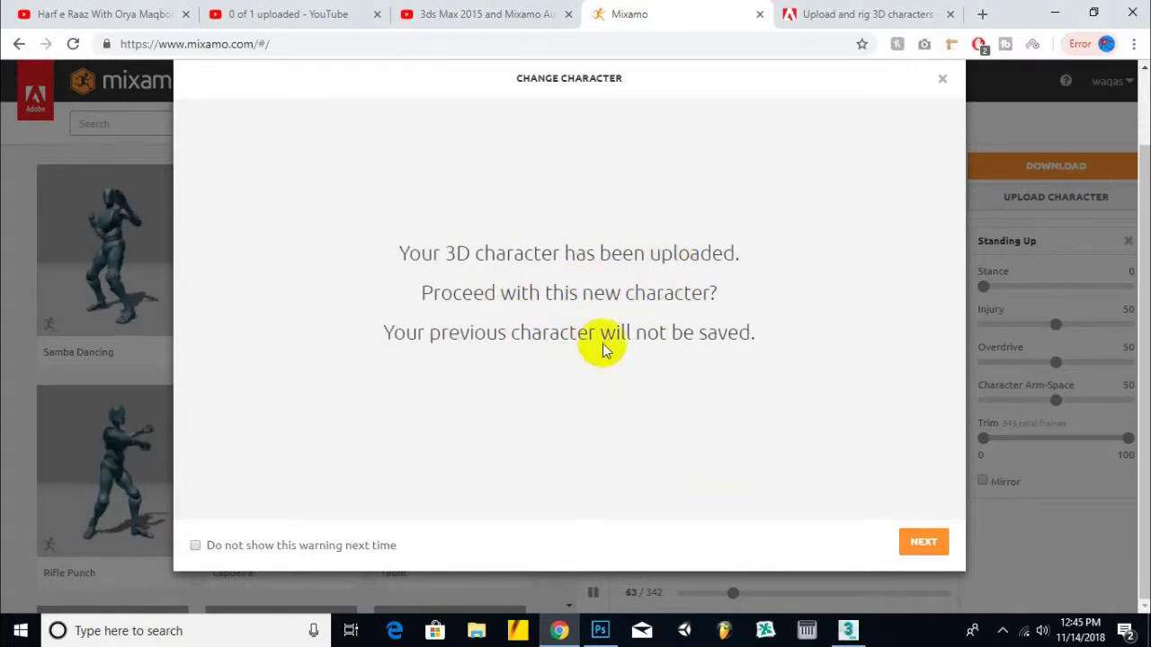
{"action": "left_click", "coordinate": [927, 552]}
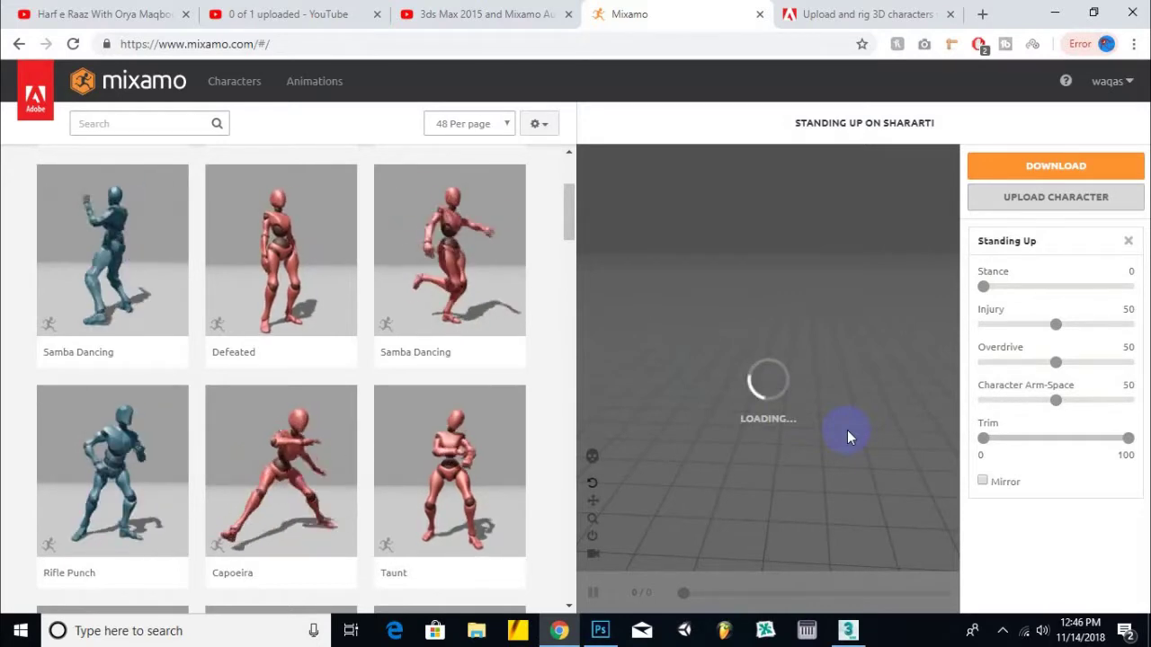
Step: Apply Samba Dancing to Shararti and open Download Settings (FBX, With Skin, 30 fps)
{"action": "left_click", "coordinate": [1003, 630]}
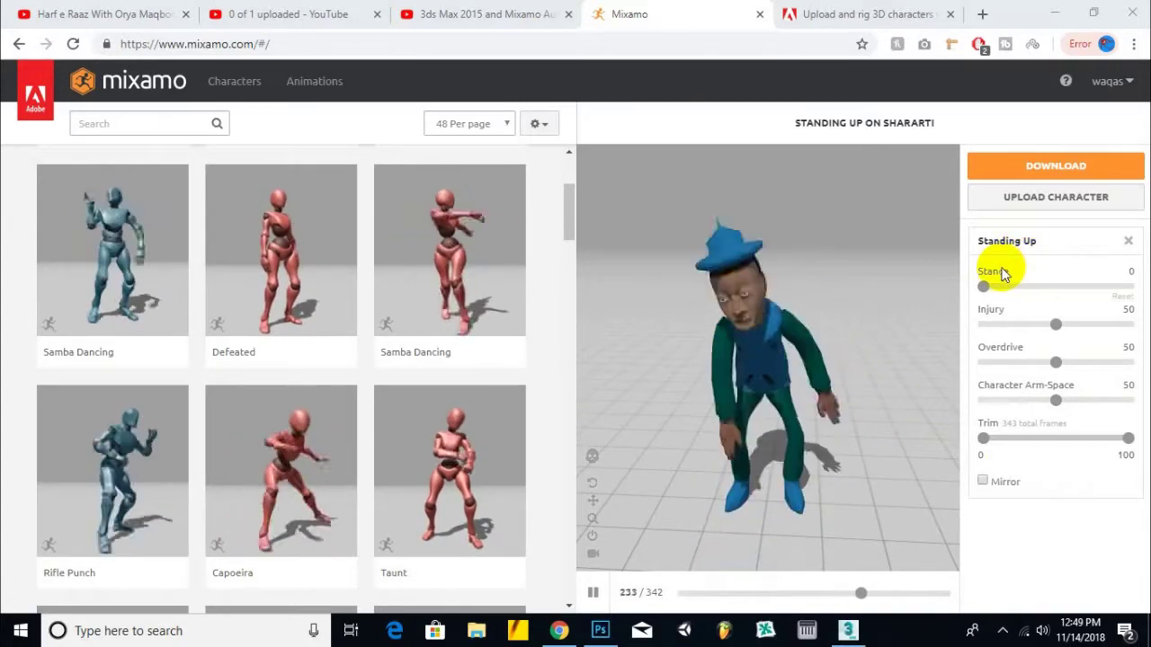
{"action": "left_click", "coordinate": [456, 297]}
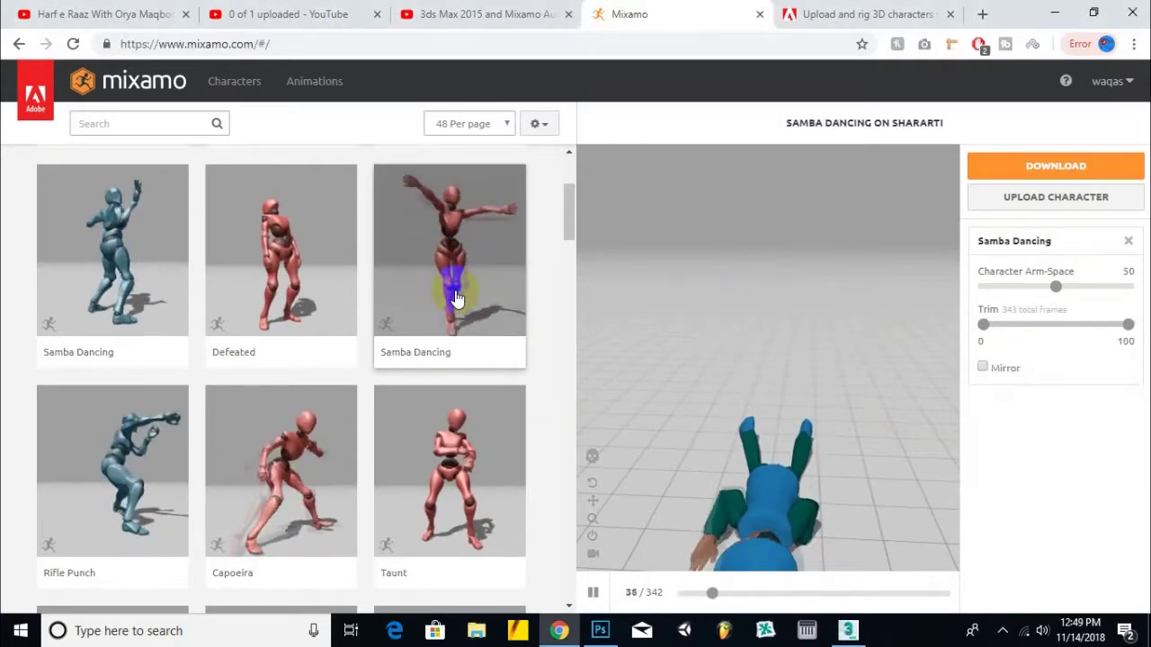
{"action": "mouse_move", "coordinate": [432, 360]}
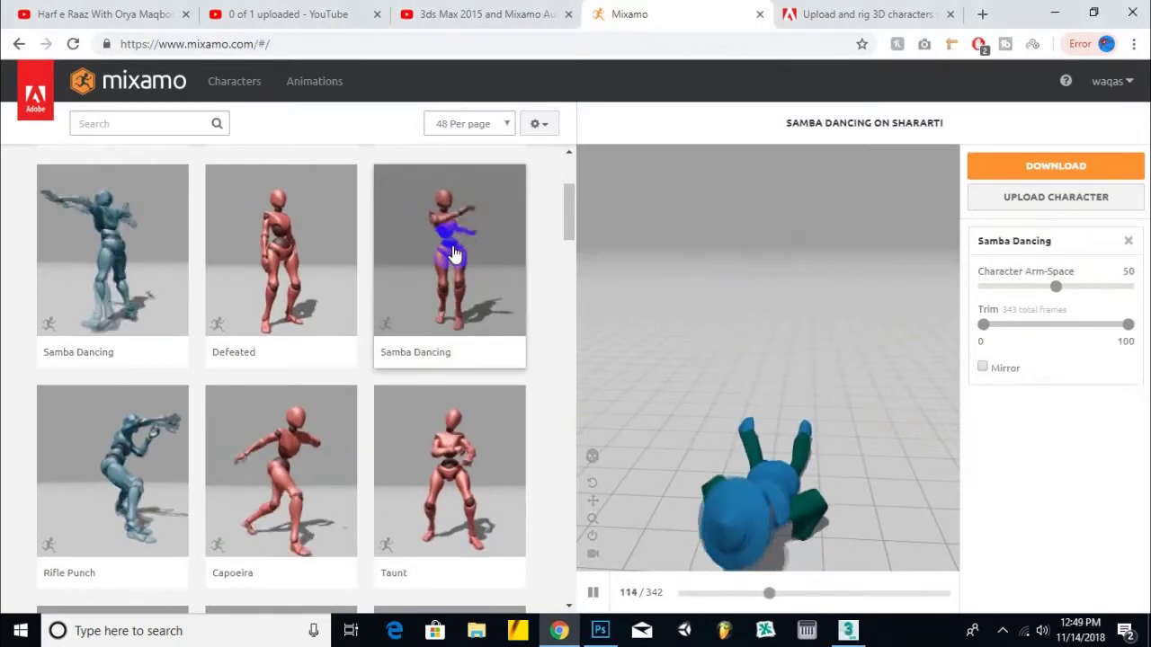
{"action": "left_click", "coordinate": [769, 322]}
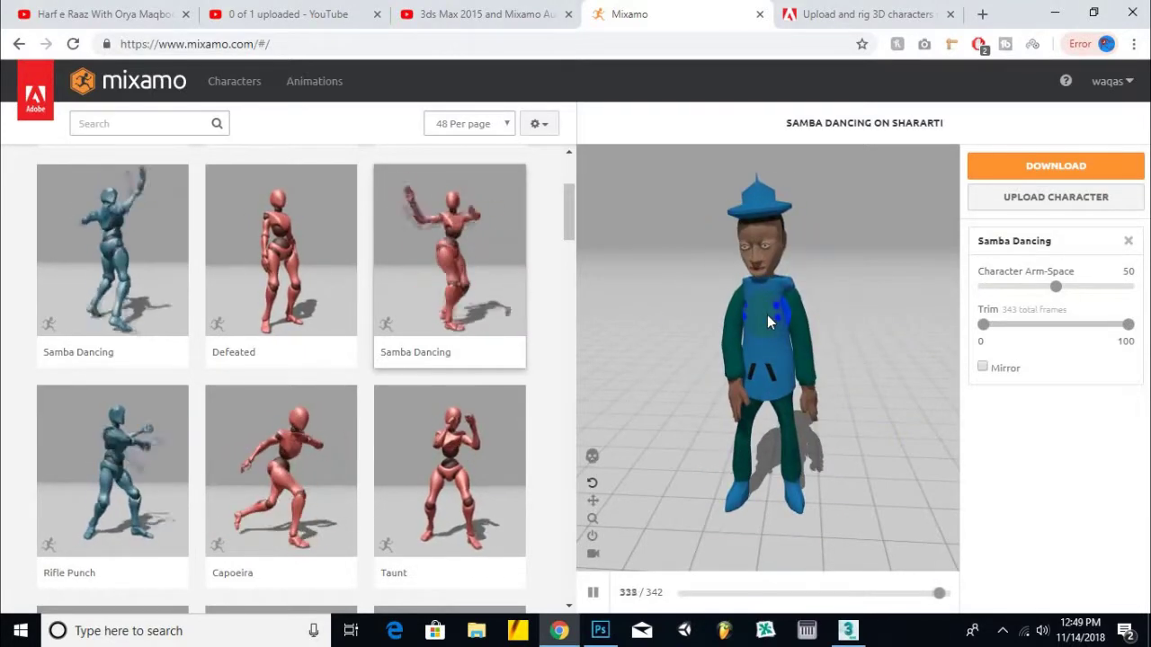
{"action": "left_click", "coordinate": [814, 393]}
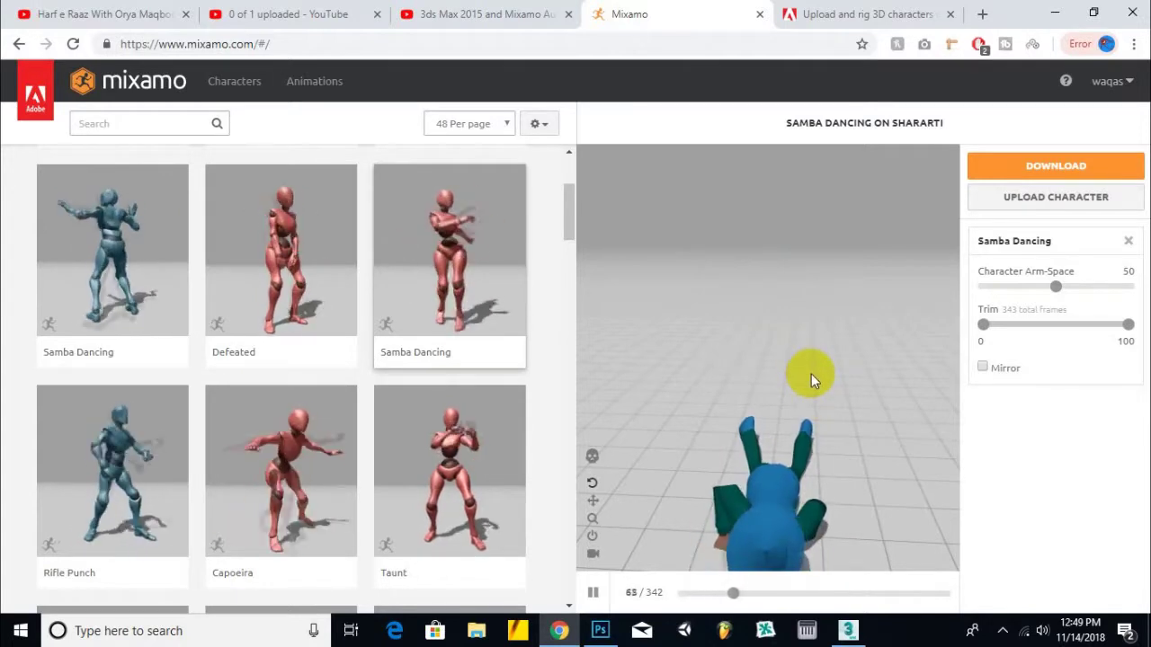
{"action": "left_click", "coordinate": [1050, 169]}
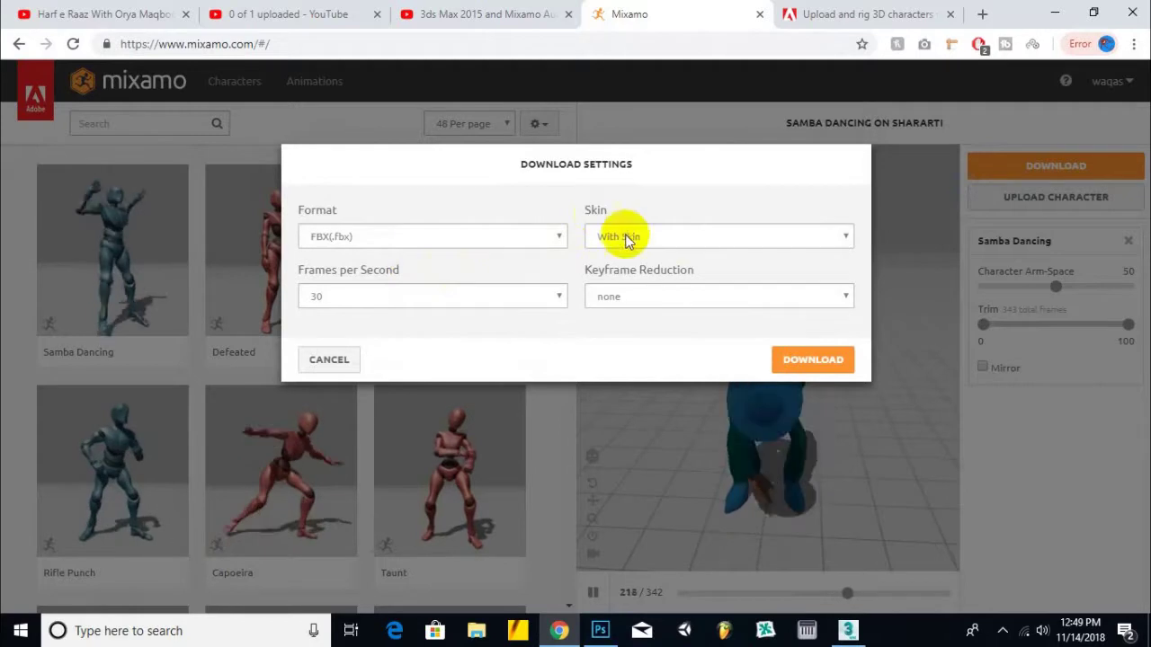
Step: Download the character With Skin in FBX for Unity(.fbx) format, then switch to Unity
{"action": "left_click", "coordinate": [634, 232]}
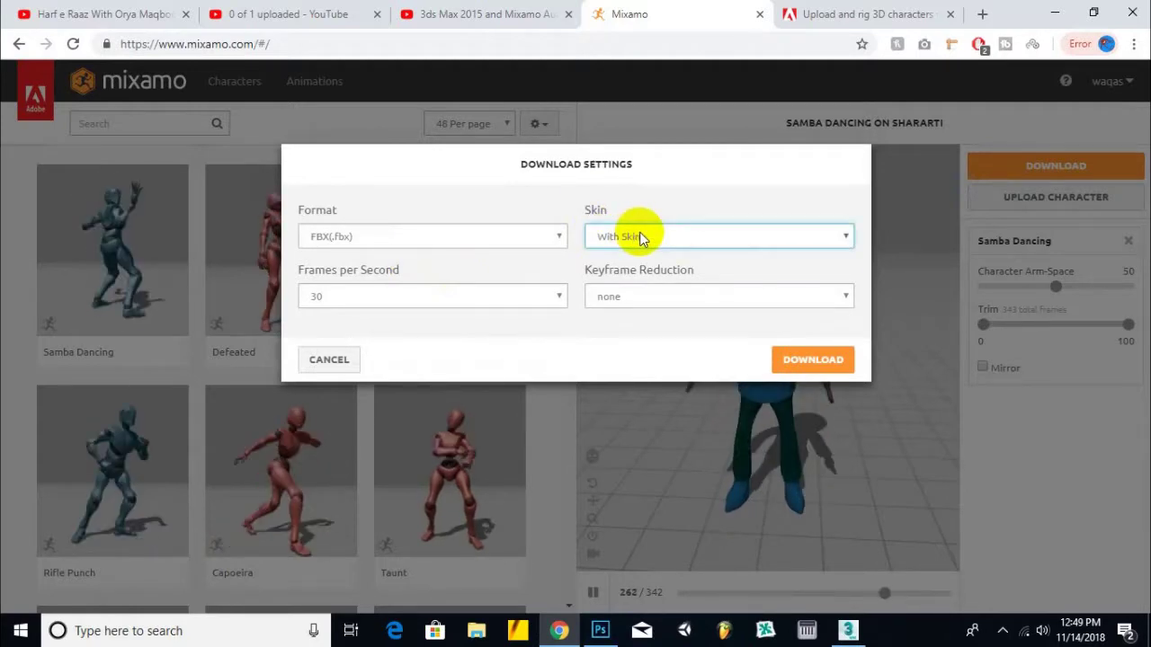
{"action": "left_click", "coordinate": [518, 196]}
{"action": "left_click", "coordinate": [393, 240]}
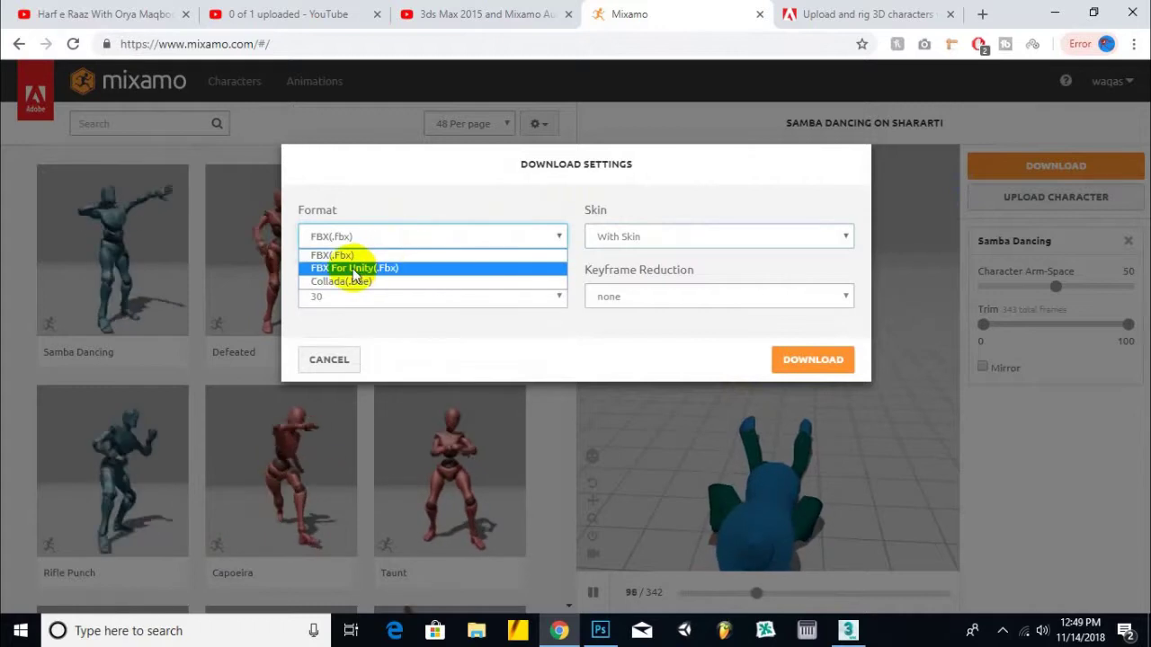
{"action": "left_click", "coordinate": [373, 268]}
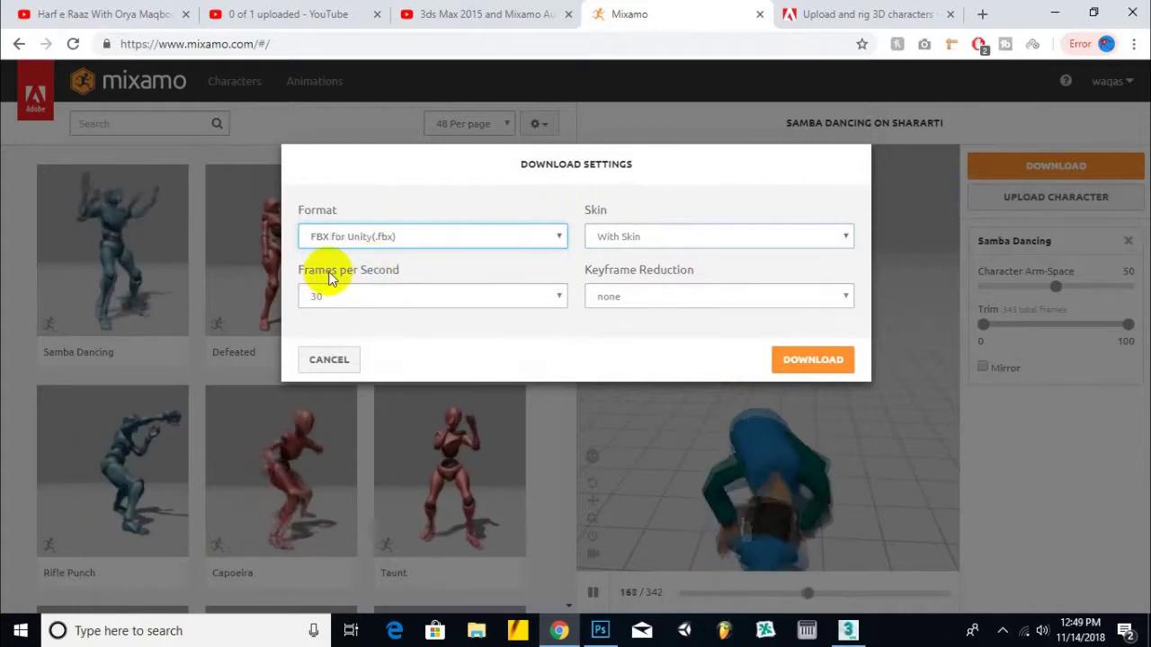
{"action": "left_click", "coordinate": [814, 367]}
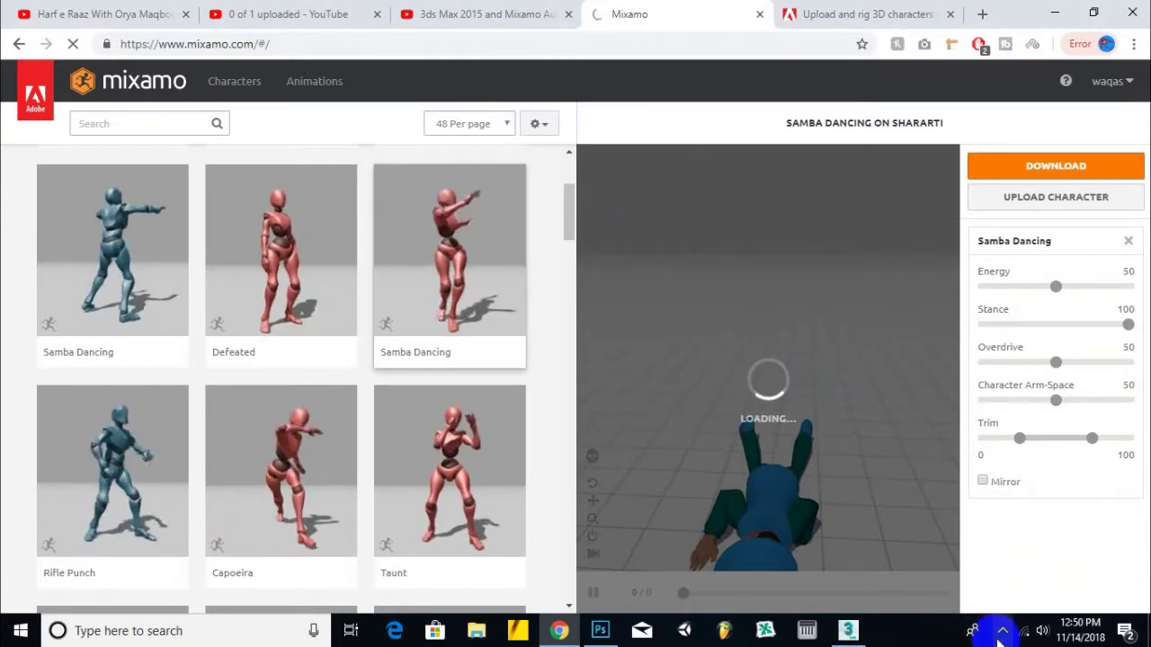
{"action": "left_click", "coordinate": [1003, 630]}
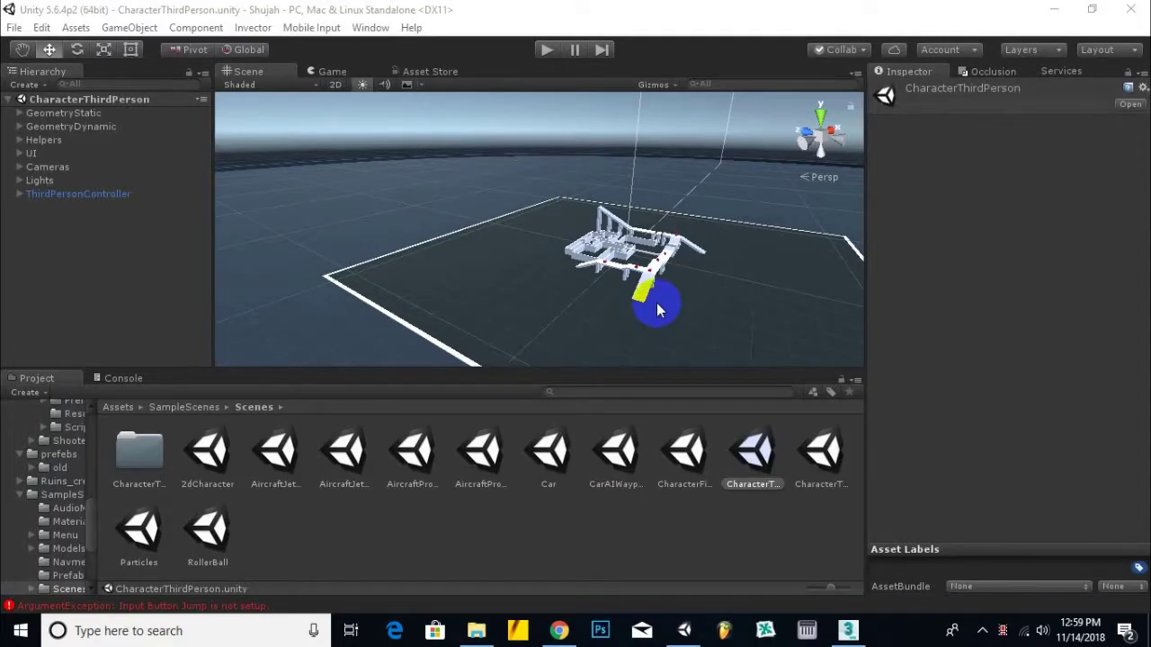
Step: Select ThirdPersonController in the Hierarchy and frame it in the Scene view with F
{"action": "mouse_move", "coordinate": [657, 301]}
{"action": "left_mouse_down"}
{"action": "mouse_move", "coordinate": [532, 299]}
{"action": "mouse_move", "coordinate": [576, 261]}
{"action": "mouse_move", "coordinate": [511, 307]}
{"action": "mouse_move", "coordinate": [524, 321]}
{"action": "left_mouse_up"}
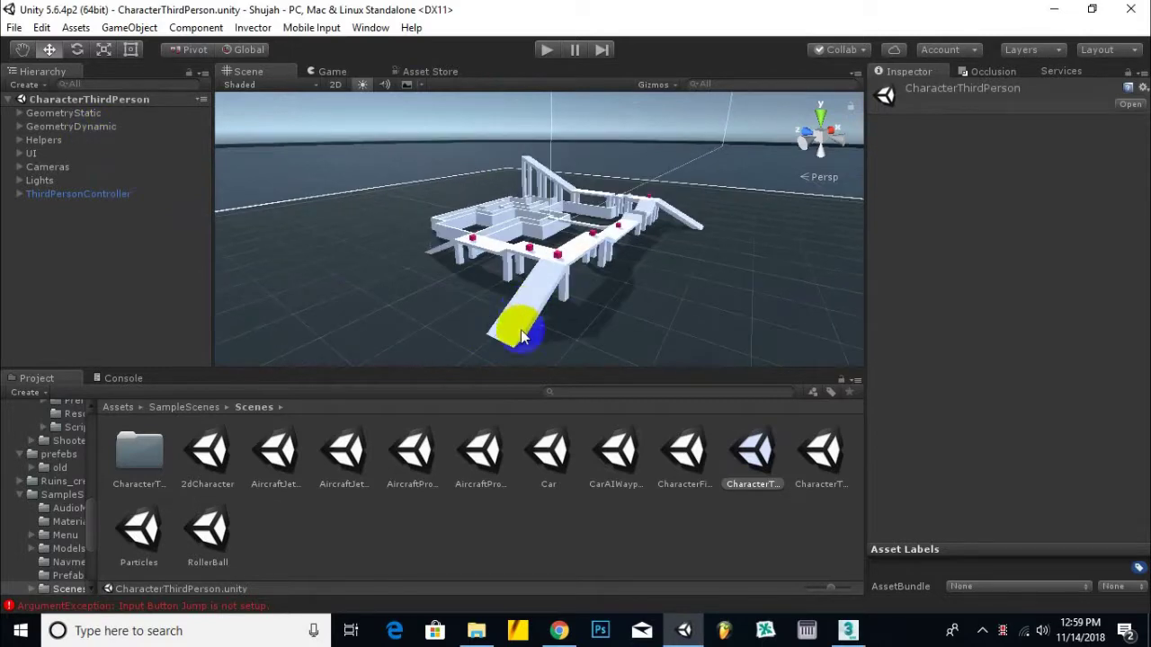
{"action": "left_click", "coordinate": [431, 251]}
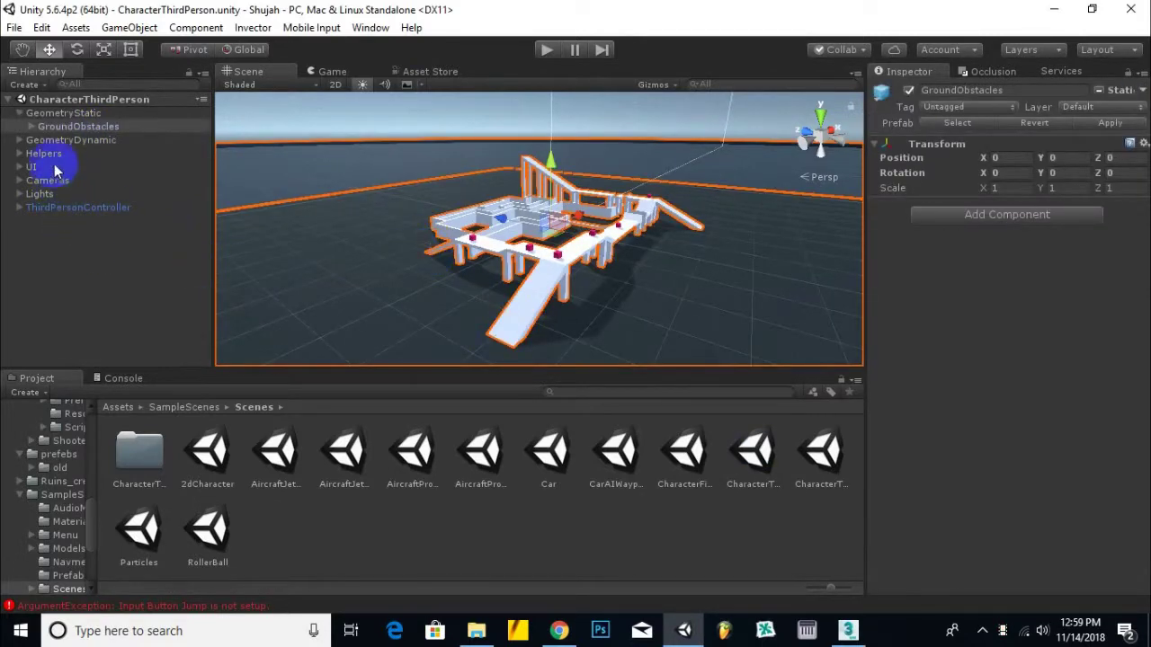
{"action": "left_click", "coordinate": [56, 208]}
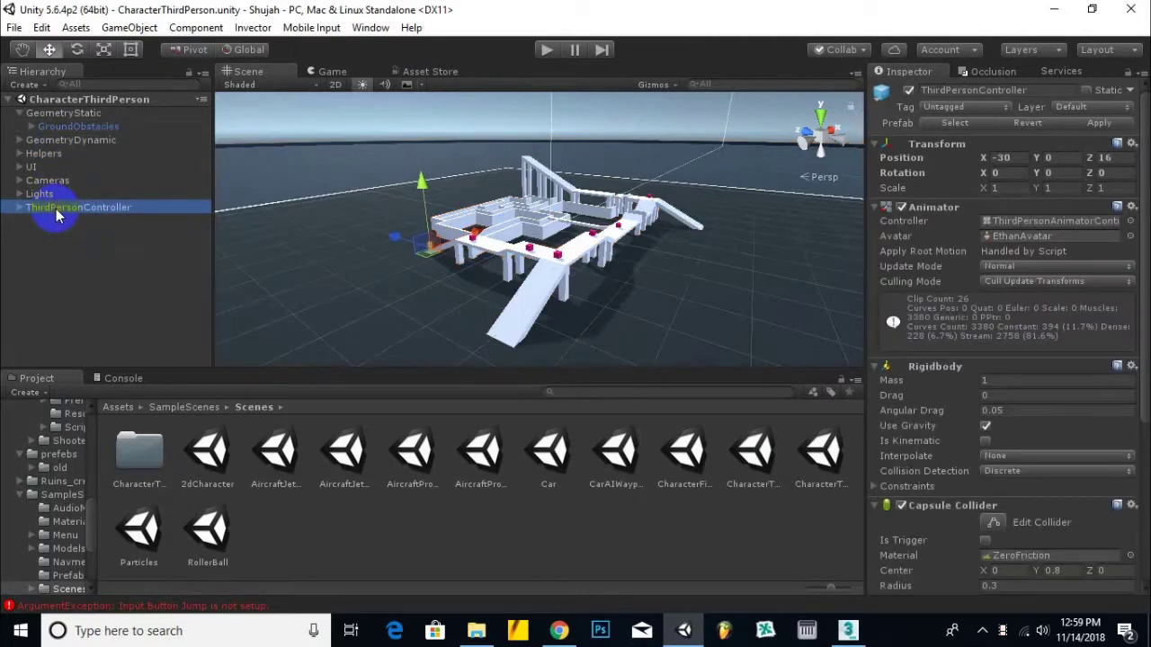
{"action": "left_click", "coordinate": [56, 209]}
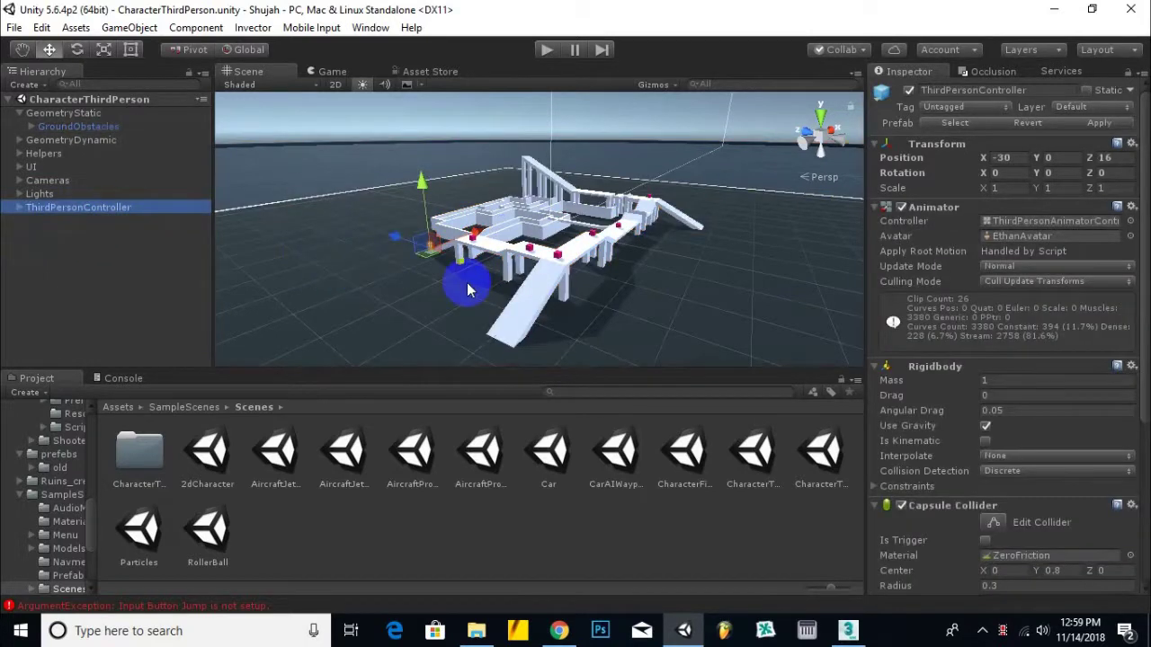
{"action": "scroll", "coordinate": [467, 282], "scroll_direction": "up", "scroll_amount": 8}
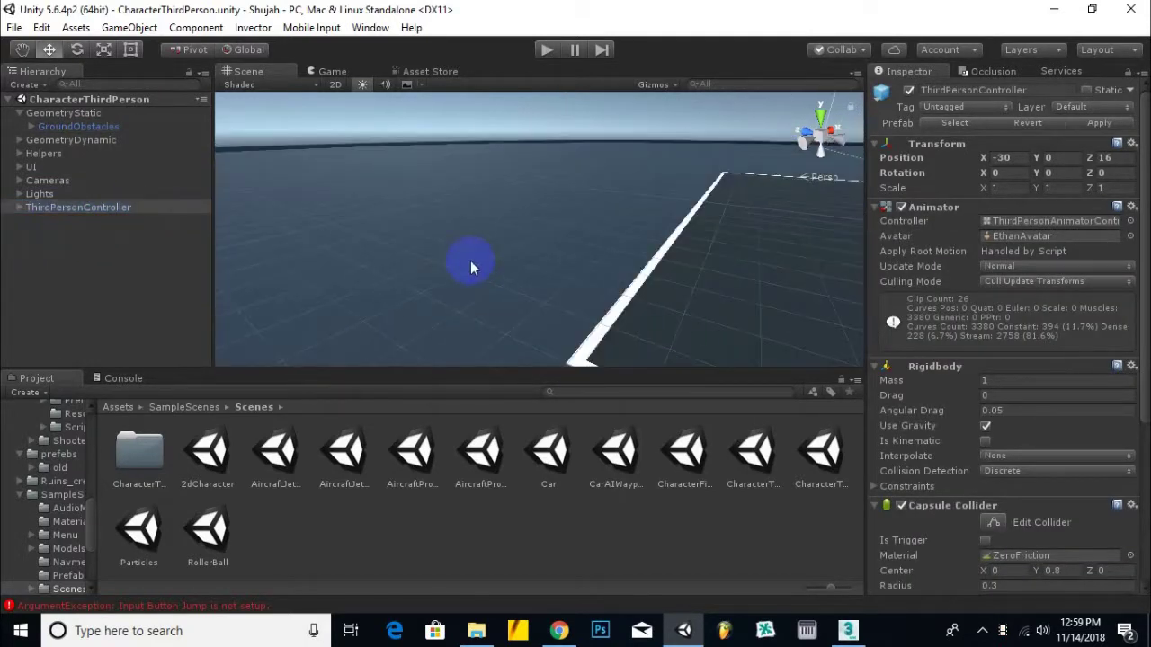
{"action": "scroll", "coordinate": [471, 261], "scroll_direction": "down", "scroll_amount": 5}
{"action": "key", "text": "f"}
{"action": "mouse_move", "coordinate": [642, 247]}
{"action": "left_mouse_down"}
{"action": "mouse_move", "coordinate": [336, 252]}
{"action": "mouse_move", "coordinate": [630, 329]}
{"action": "mouse_move", "coordinate": [607, 235]}
{"action": "mouse_move", "coordinate": [716, 325]}
{"action": "mouse_move", "coordinate": [704, 305]}
{"action": "left_mouse_up"}
{"action": "scroll", "coordinate": [503, 268], "scroll_direction": "up", "scroll_amount": 10}
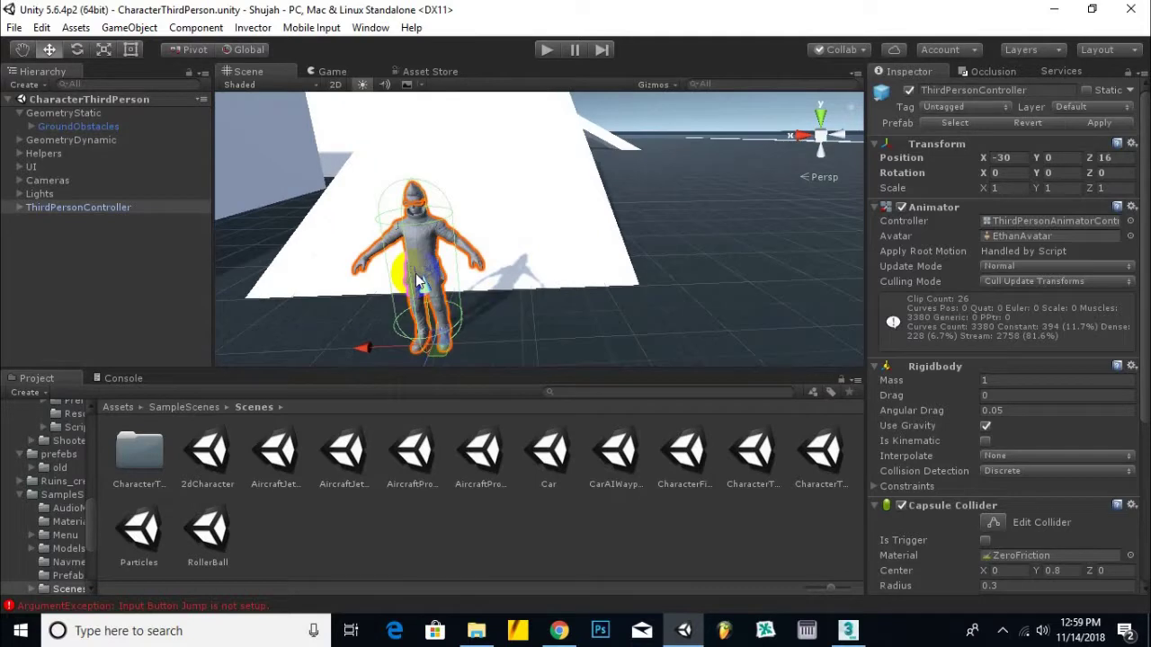
Step: Show the Assets root in the Project panel and bring up the shararti folder in File Explorer
{"action": "left_click", "coordinate": [117, 407]}
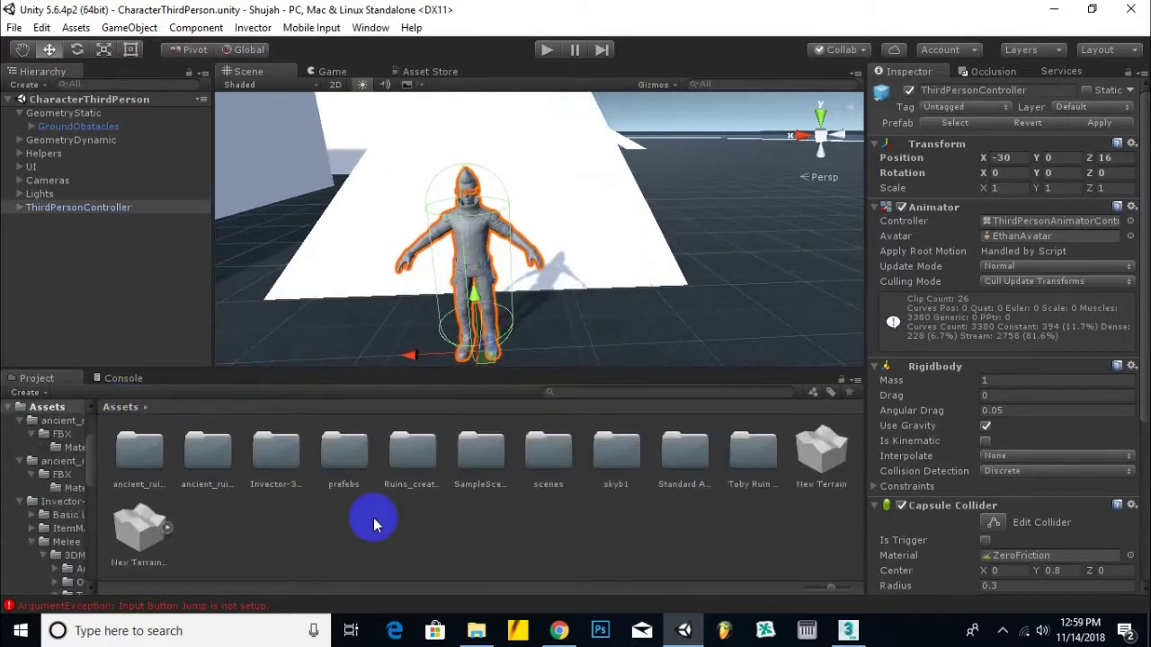
{"action": "right_click", "coordinate": [401, 558]}
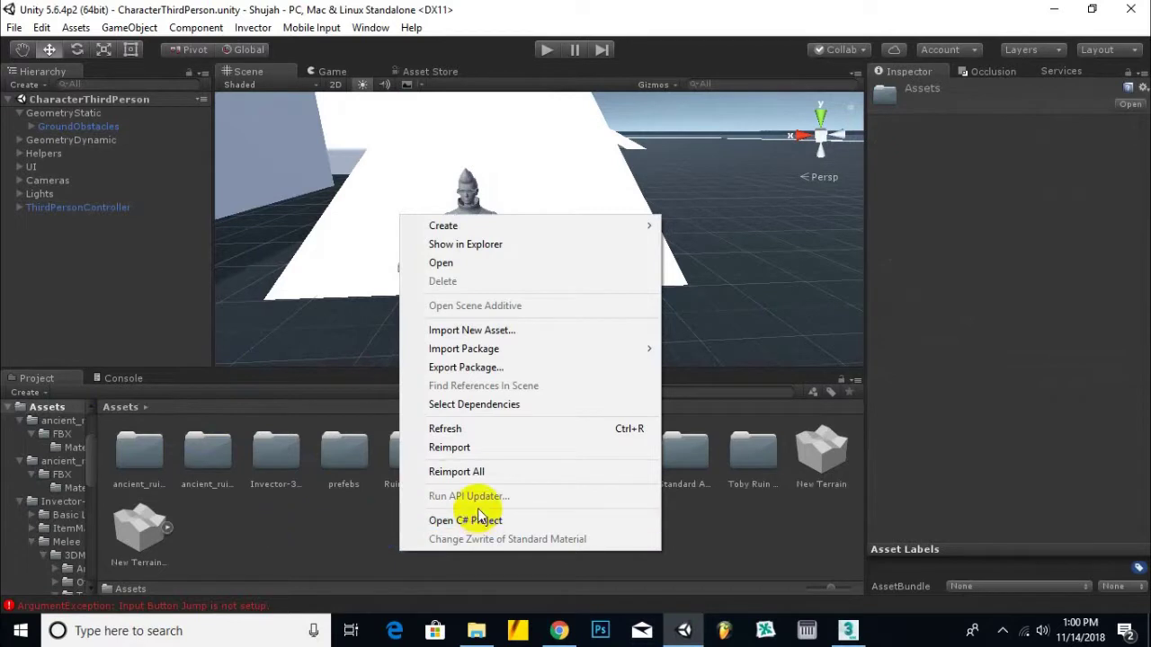
{"action": "left_click", "coordinate": [231, 531]}
{"action": "left_click", "coordinate": [476, 631]}
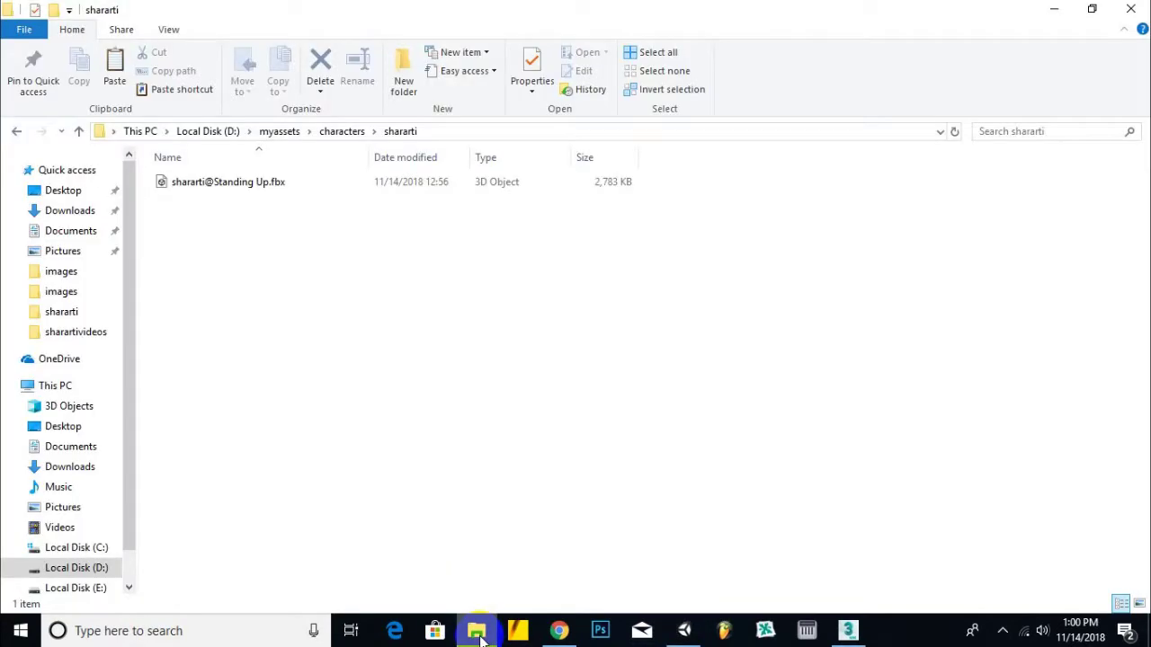
Step: Drag shararti@Standing Up.fbx from File Explorer into the Unity project's Assets folder
{"action": "left_click", "coordinate": [257, 181]}
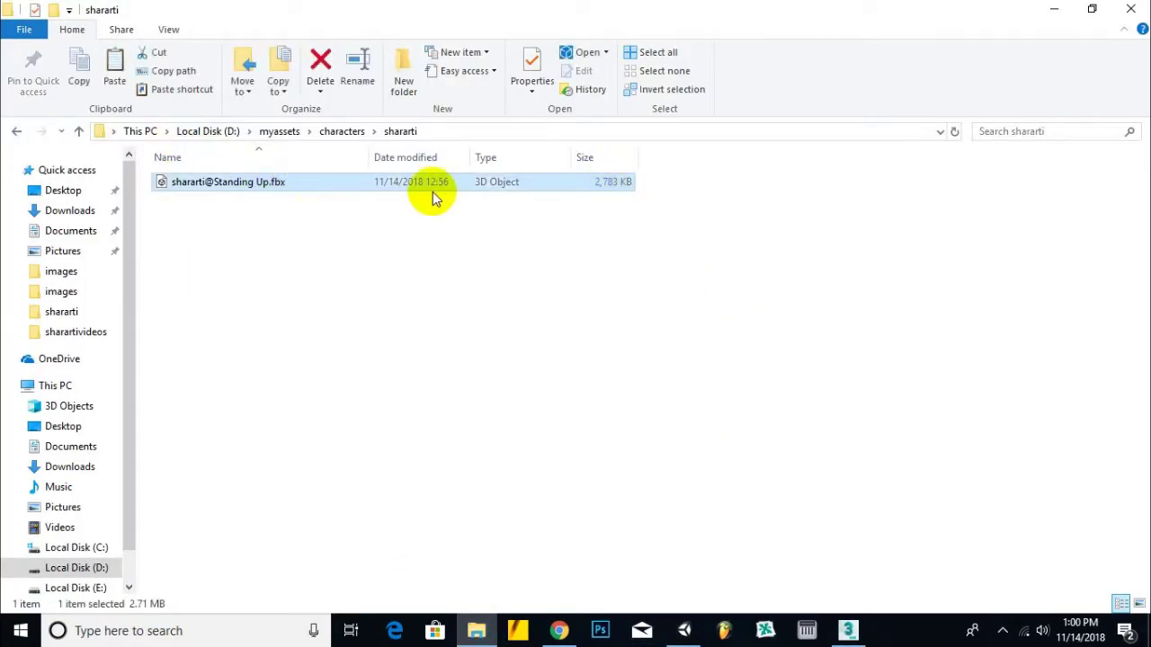
{"action": "left_click_drag", "start_coordinate": [277, 184], "coordinate": [706, 428]}
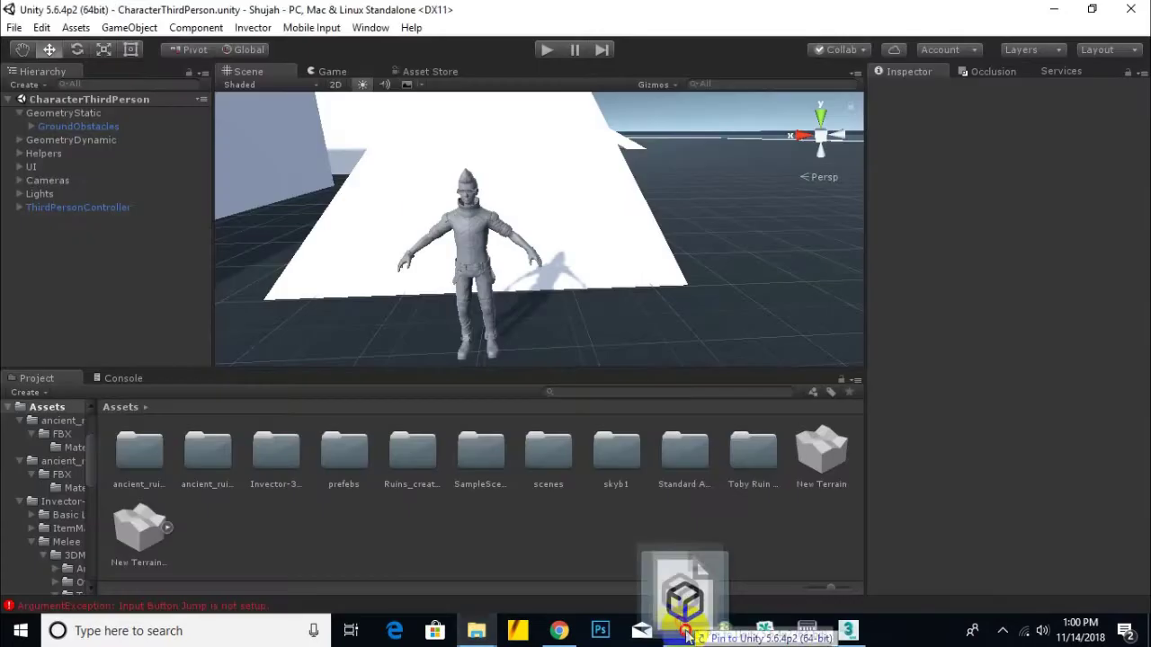
{"action": "left_click_drag", "start_coordinate": [706, 428], "coordinate": [583, 552]}
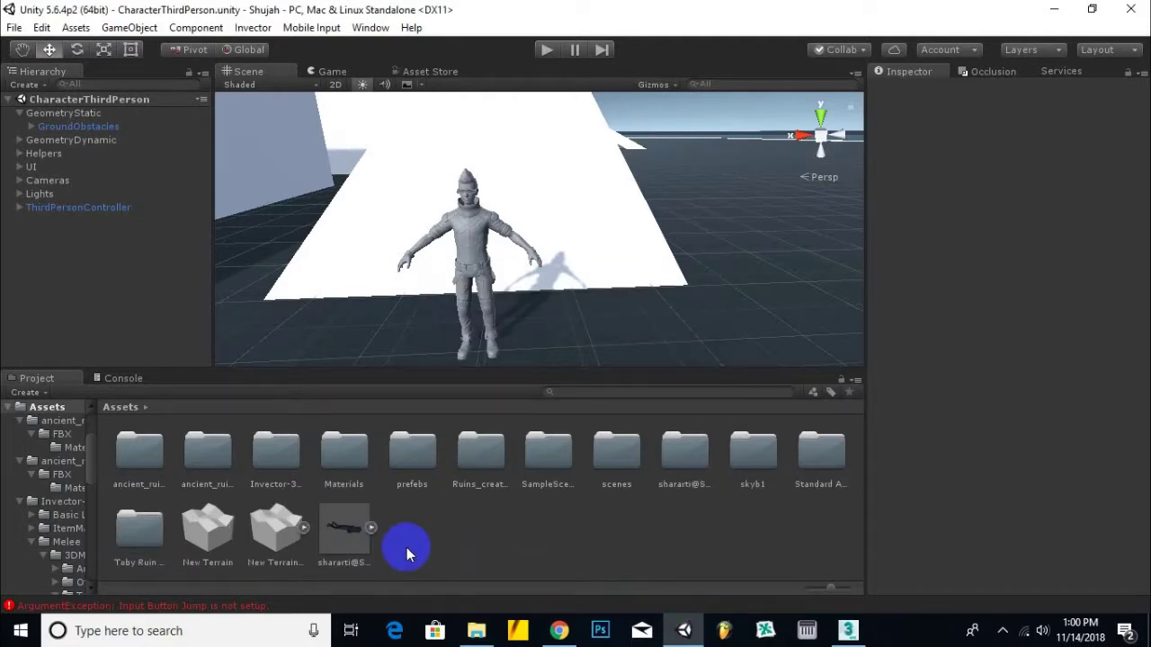
Step: Place the shararti@Standing Up model in the scene beside the grey character
{"action": "left_click", "coordinate": [371, 530]}
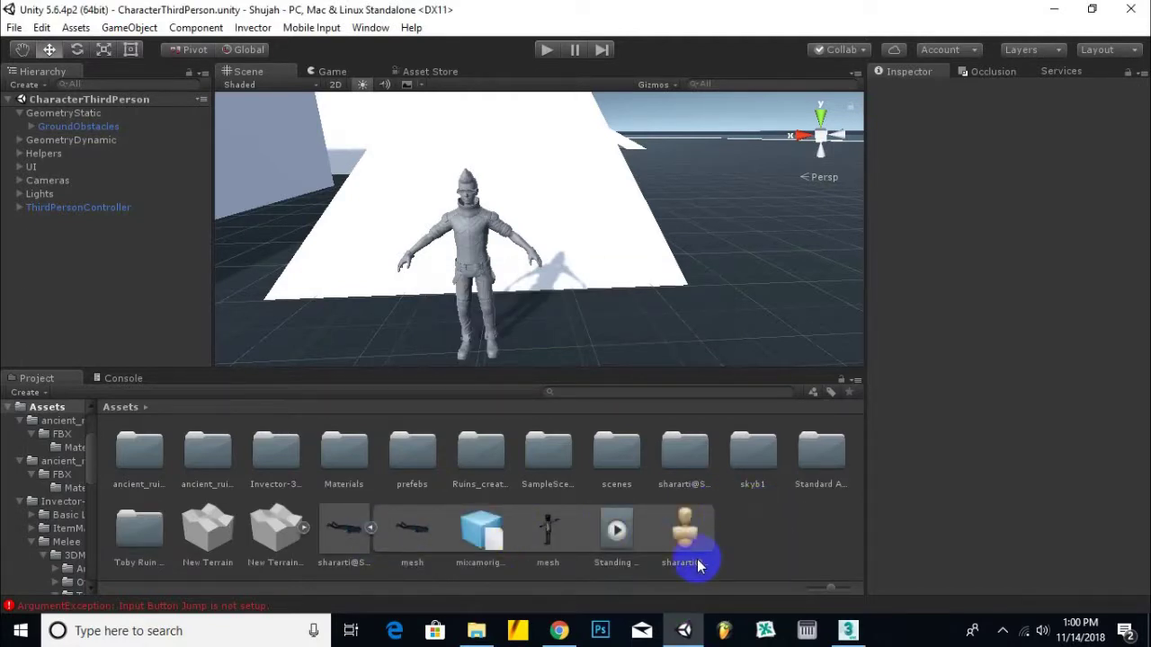
{"action": "left_click_drag", "start_coordinate": [349, 544], "coordinate": [551, 337]}
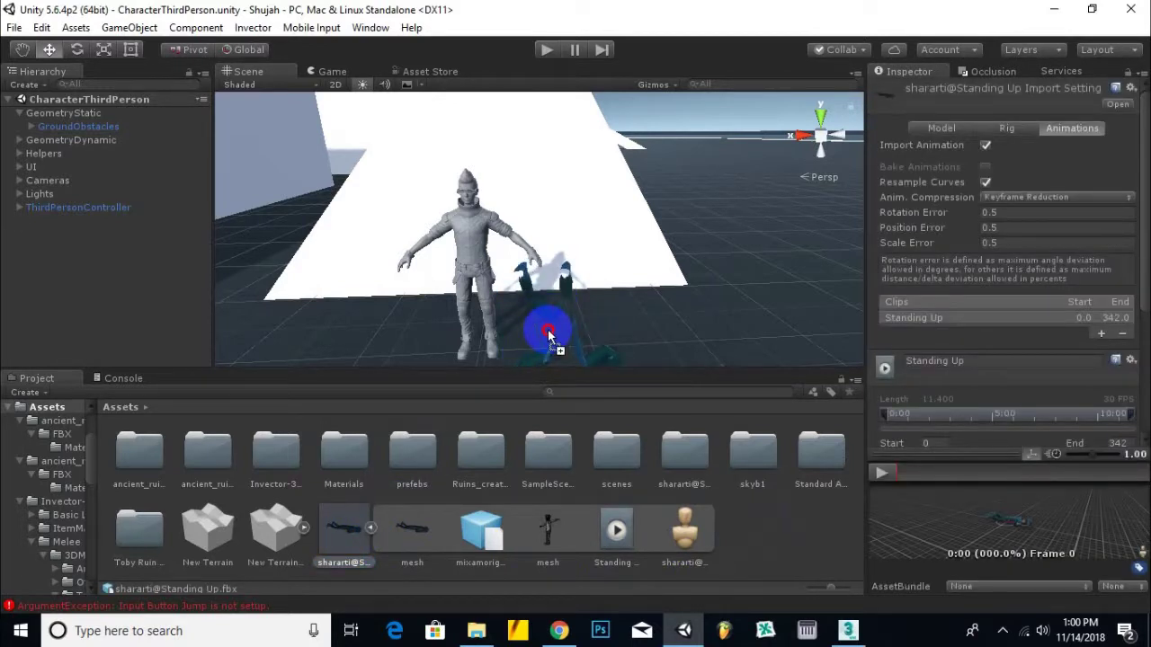
{"action": "left_click_drag", "start_coordinate": [551, 337], "coordinate": [546, 207]}
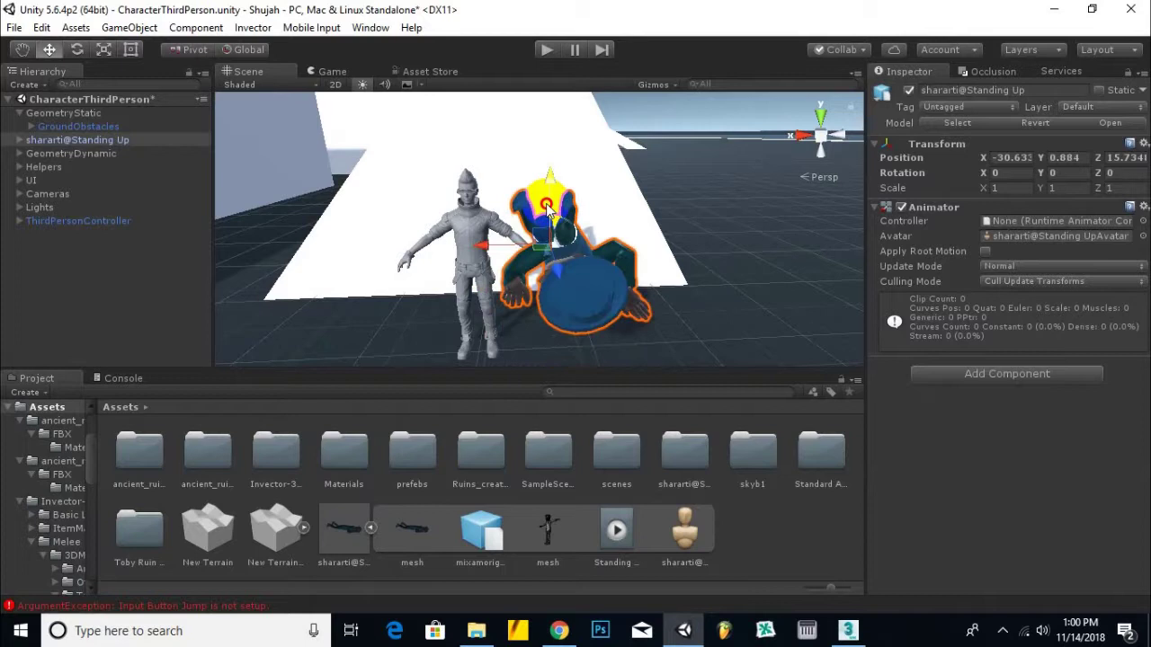
Step: Rotate the shararti model upright on X (about -87.8)
{"action": "left_click", "coordinate": [79, 51]}
{"action": "mouse_move", "coordinate": [572, 317]}
{"action": "left_mouse_down"}
{"action": "mouse_move", "coordinate": [556, 180]}
{"action": "mouse_move", "coordinate": [556, 250]}
{"action": "left_mouse_up"}
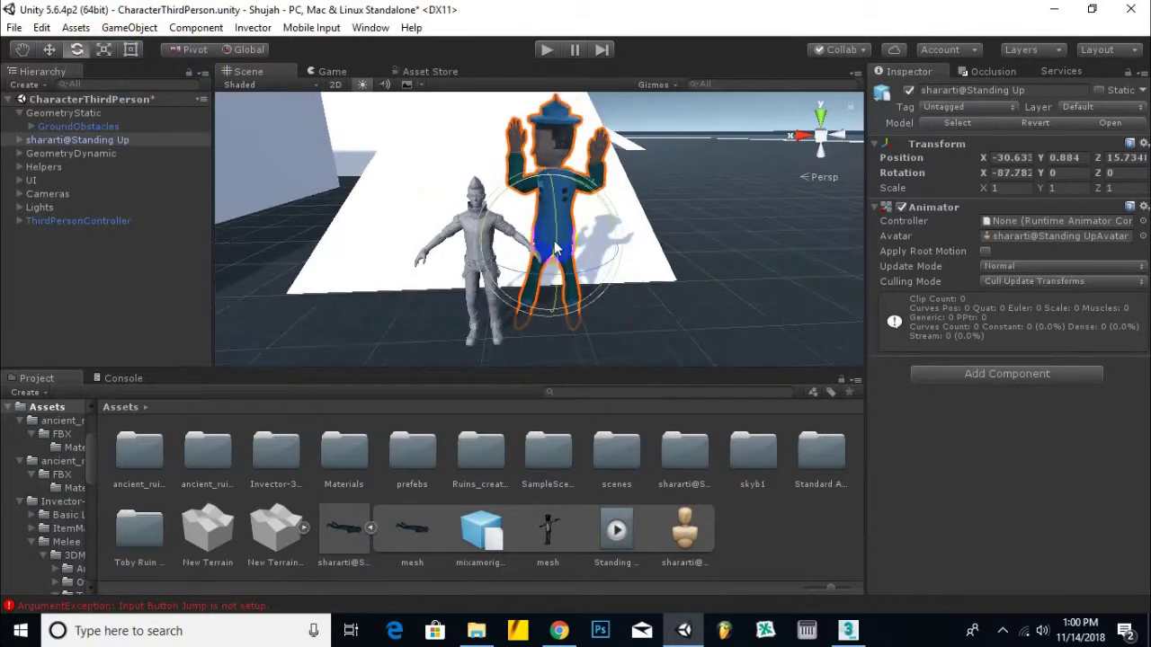
{"action": "mouse_move", "coordinate": [536, 305]}
{"action": "left_mouse_down"}
{"action": "mouse_move", "coordinate": [540, 322]}
{"action": "mouse_move", "coordinate": [879, 314]}
{"action": "mouse_move", "coordinate": [596, 329]}
{"action": "mouse_move", "coordinate": [339, 303]}
{"action": "mouse_move", "coordinate": [239, 308]}
{"action": "mouse_move", "coordinate": [617, 357]}
{"action": "mouse_move", "coordinate": [938, 275]}
{"action": "mouse_move", "coordinate": [557, 366]}
{"action": "mouse_move", "coordinate": [303, 265]}
{"action": "mouse_move", "coordinate": [147, 244]}
{"action": "mouse_move", "coordinate": [367, 311]}
{"action": "mouse_move", "coordinate": [572, 255]}
{"action": "left_mouse_up"}
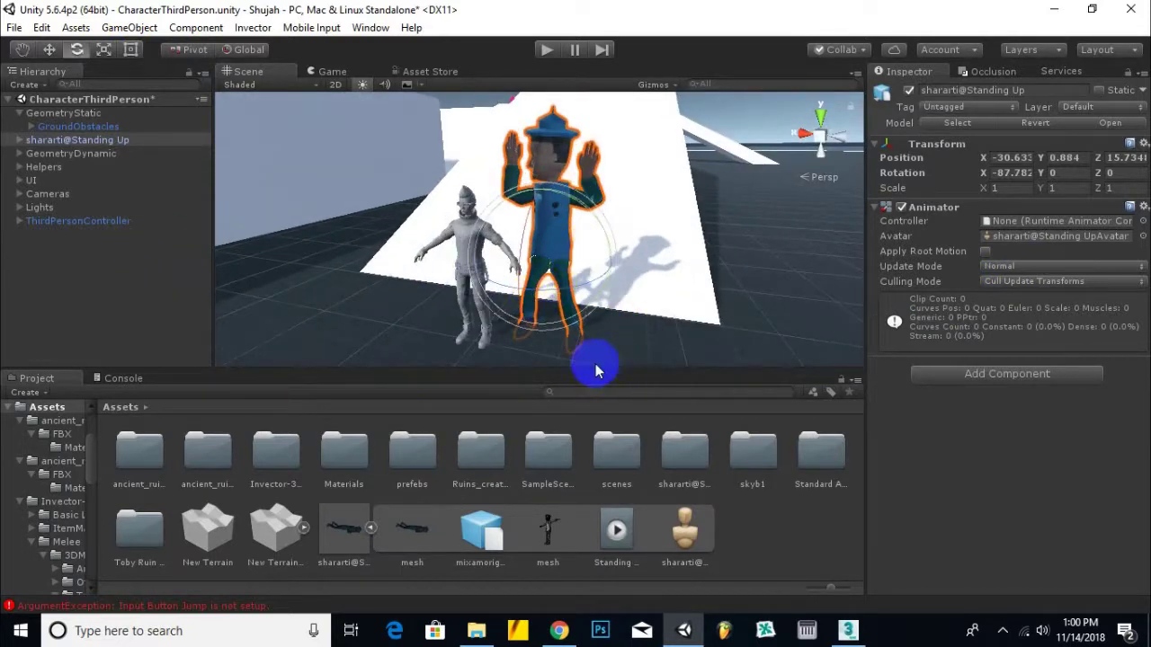
{"action": "left_click_drag", "start_coordinate": [609, 249], "coordinate": [578, 241]}
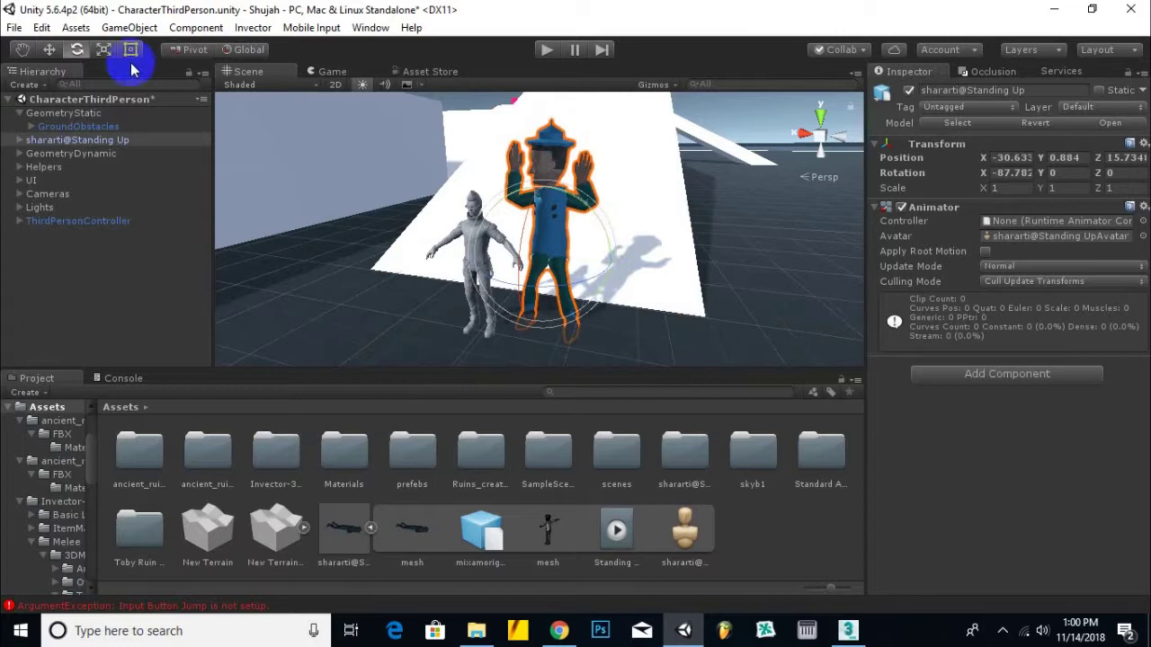
Step: Move the shararti model onto the grey character and shrink it to about 0.54 scale
{"action": "left_click", "coordinate": [102, 50]}
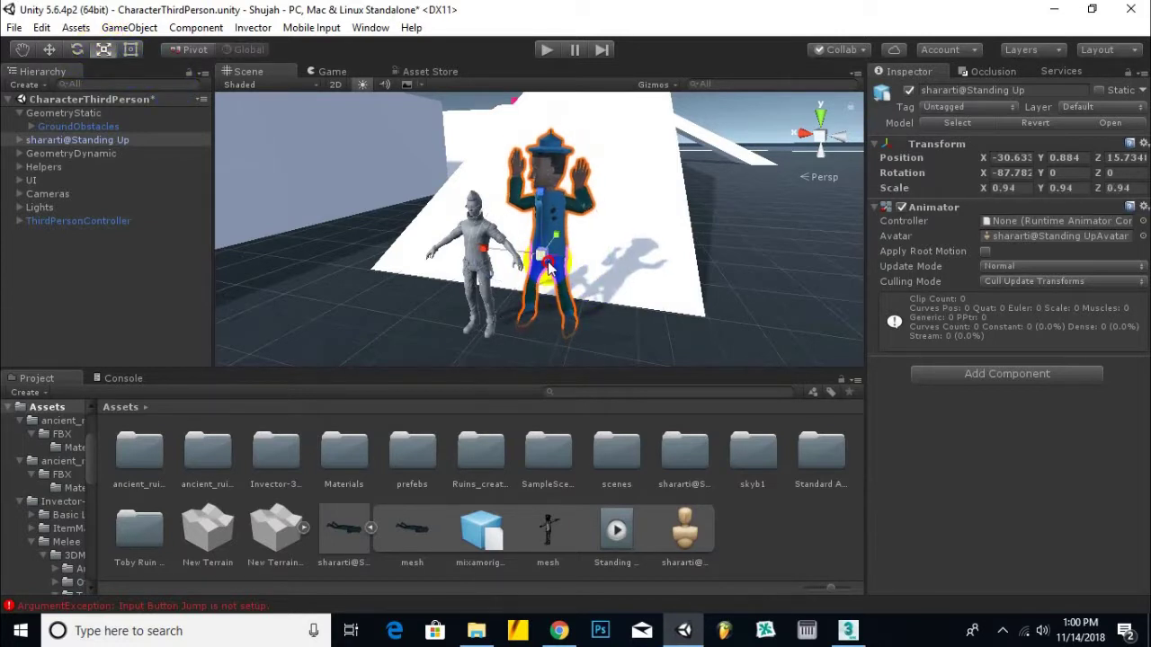
{"action": "mouse_move", "coordinate": [547, 261]}
{"action": "left_mouse_down"}
{"action": "mouse_move", "coordinate": [549, 245]}
{"action": "mouse_move", "coordinate": [544, 261]}
{"action": "left_mouse_up"}
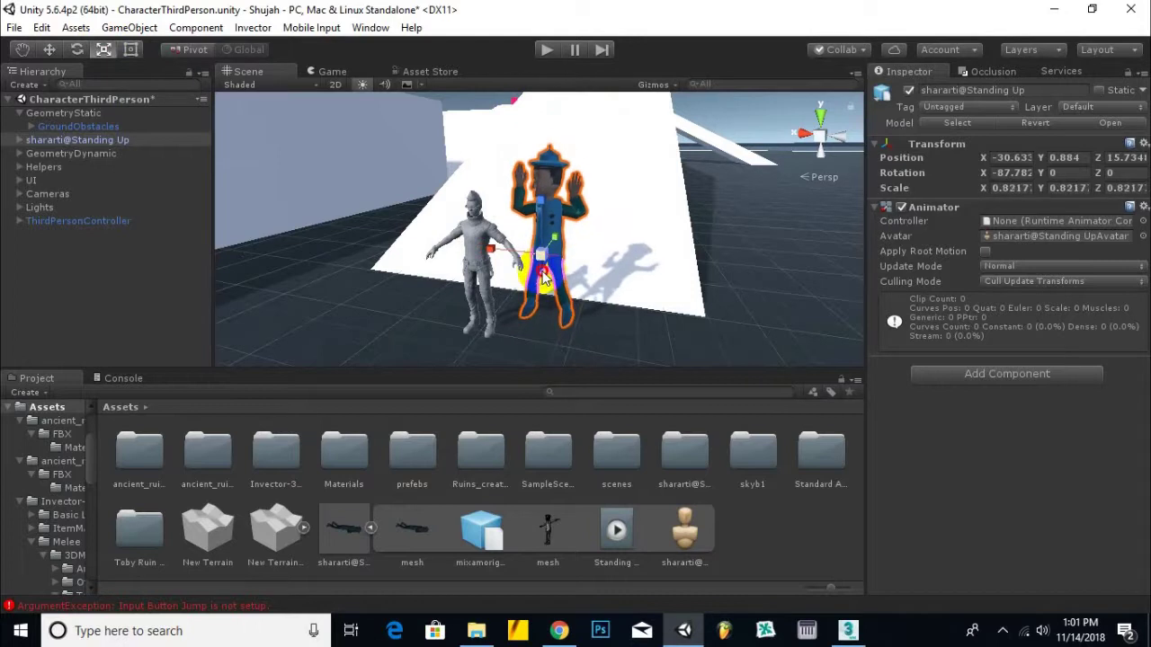
{"action": "left_click_drag", "start_coordinate": [478, 297], "coordinate": [595, 230]}
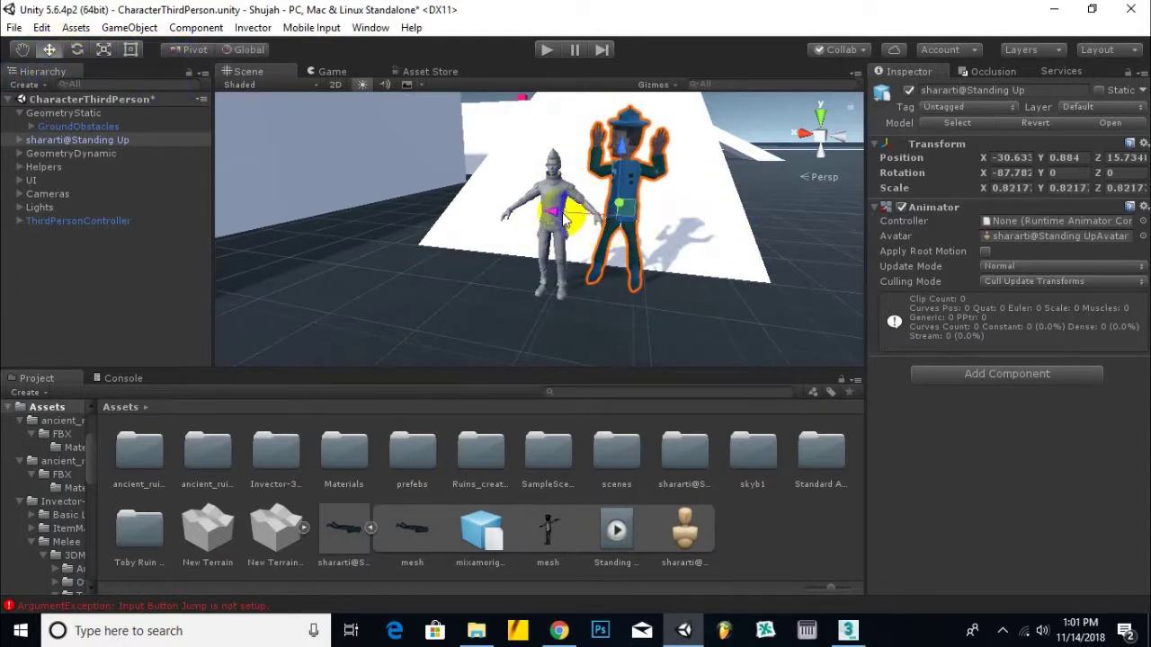
{"action": "left_click_drag", "start_coordinate": [564, 219], "coordinate": [493, 204]}
{"action": "left_click_drag", "start_coordinate": [567, 206], "coordinate": [561, 210]}
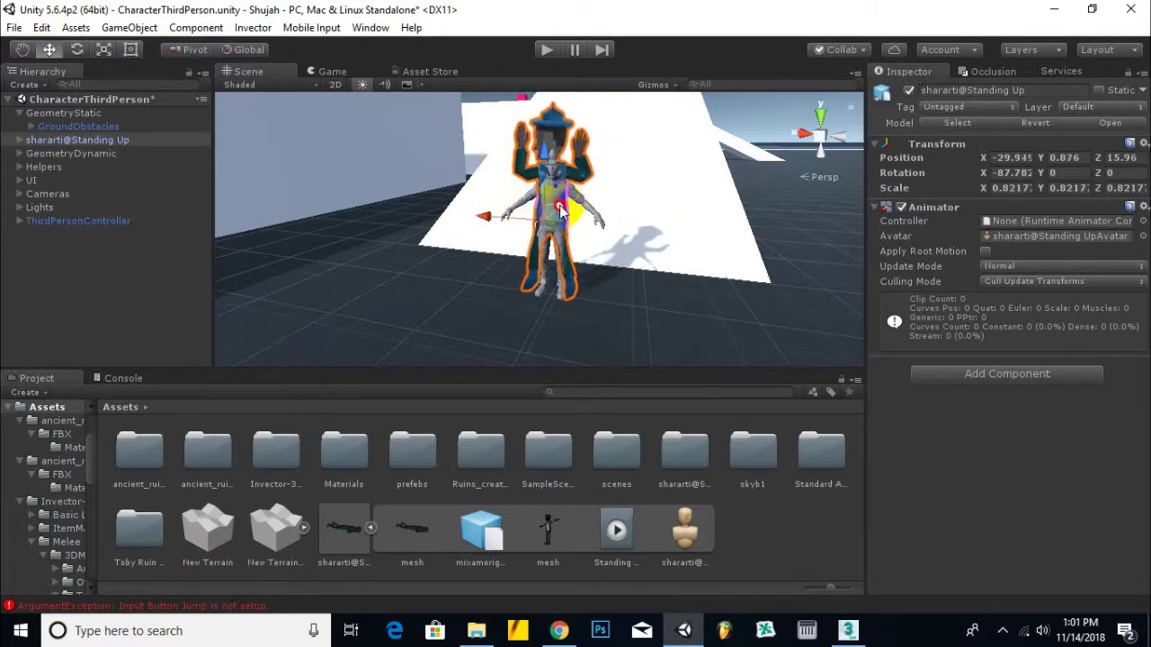
{"action": "scroll", "coordinate": [561, 210], "scroll_direction": "up", "scroll_amount": 1}
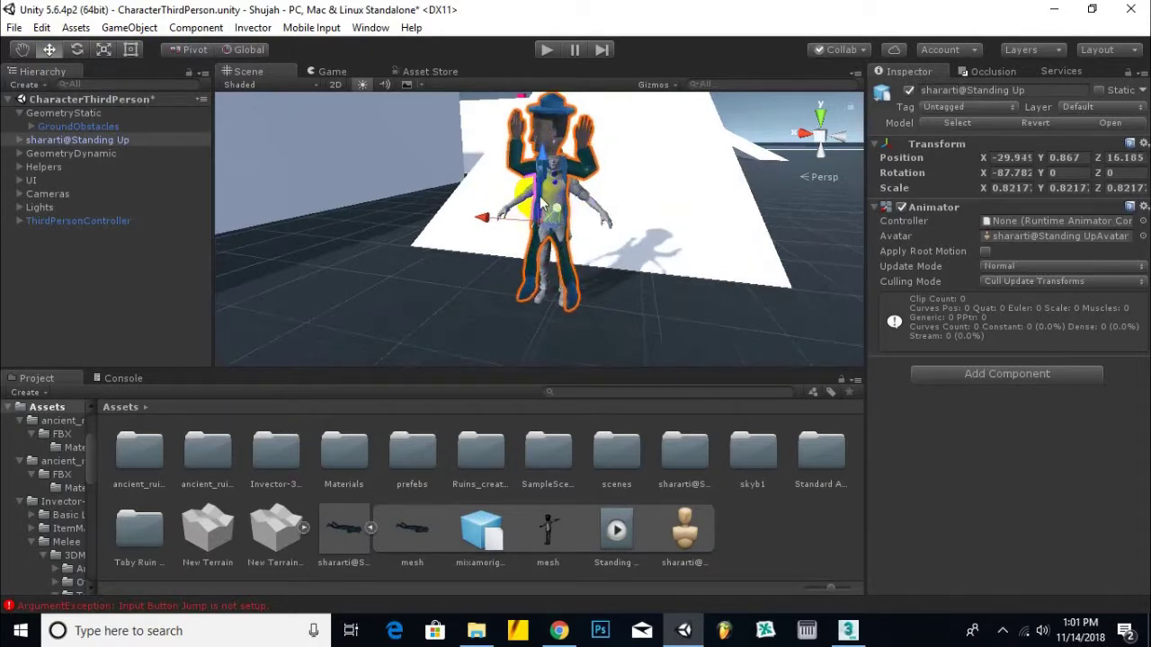
{"action": "left_click", "coordinate": [106, 54]}
{"action": "scroll", "coordinate": [567, 259], "scroll_direction": "up", "scroll_amount": 3}
{"action": "mouse_move", "coordinate": [547, 218]}
{"action": "left_mouse_down"}
{"action": "mouse_move", "coordinate": [565, 214]}
{"action": "mouse_move", "coordinate": [729, 281]}
{"action": "mouse_move", "coordinate": [601, 281]}
{"action": "mouse_move", "coordinate": [594, 236]}
{"action": "left_mouse_up"}
{"action": "scroll", "coordinate": [564, 213], "scroll_direction": "up", "scroll_amount": 3}
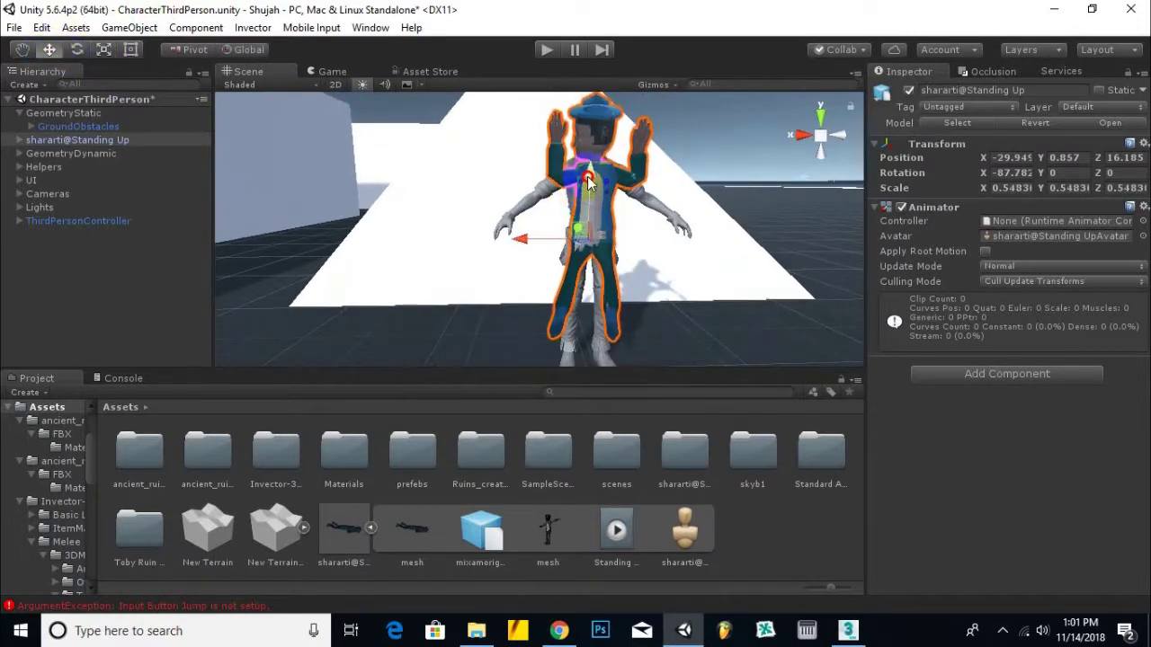
Step: Enlarge the character to about 0.645 scale and lower it slightly toward the ground
{"action": "left_click_drag", "start_coordinate": [585, 190], "coordinate": [592, 248]}
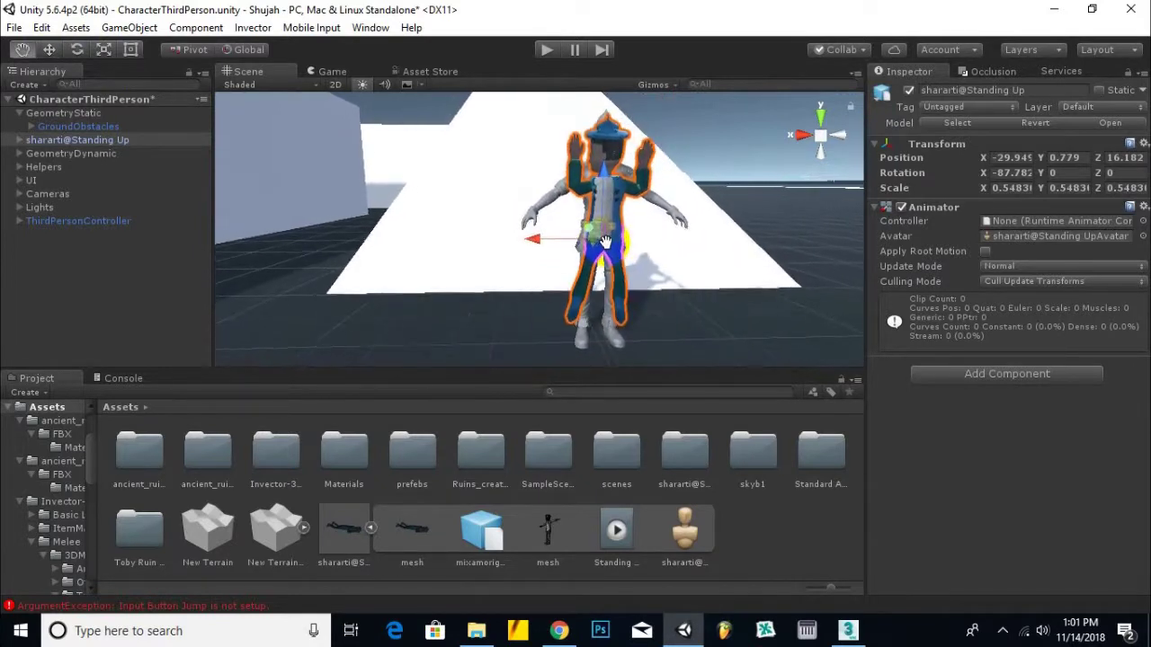
{"action": "scroll", "coordinate": [584, 308], "scroll_direction": "up", "scroll_amount": 3}
{"action": "left_click", "coordinate": [105, 52]}
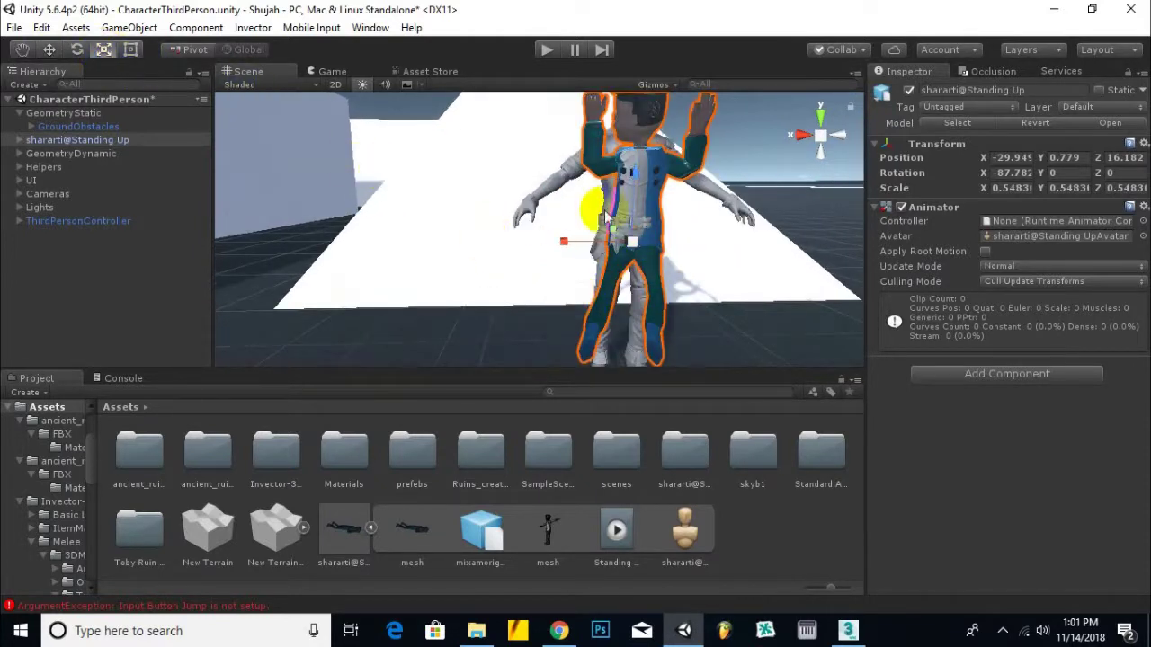
{"action": "left_click_drag", "start_coordinate": [632, 240], "coordinate": [623, 221]}
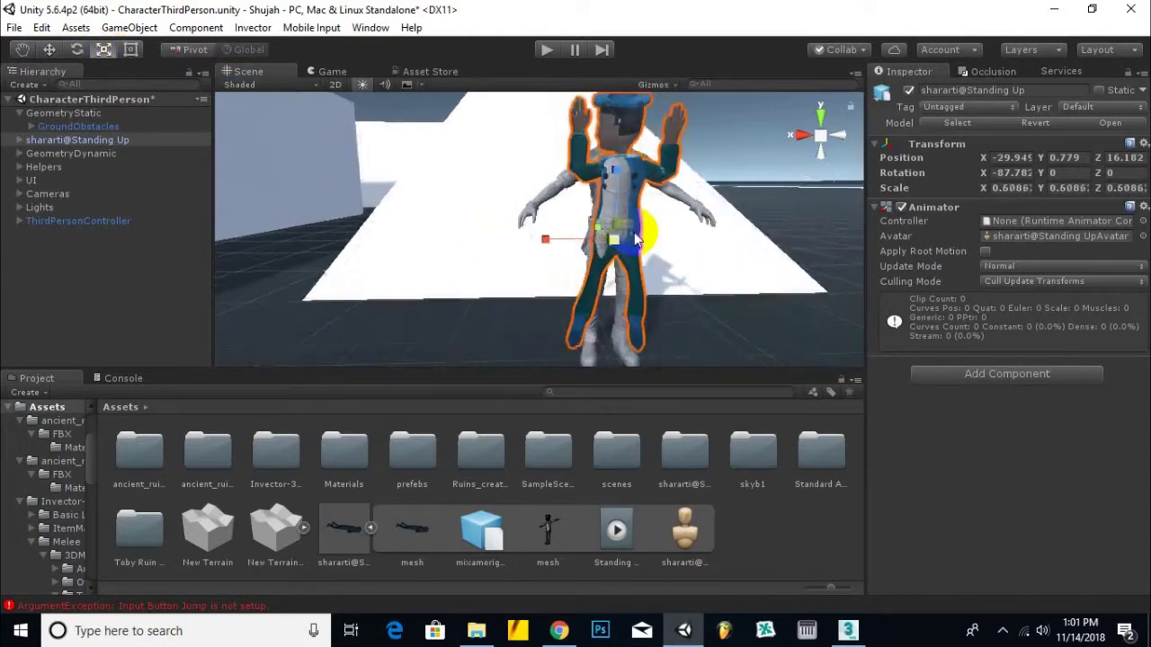
{"action": "scroll", "coordinate": [622, 221], "scroll_direction": "down", "scroll_amount": 2}
{"action": "scroll", "coordinate": [569, 210], "scroll_direction": "up", "scroll_amount": 1}
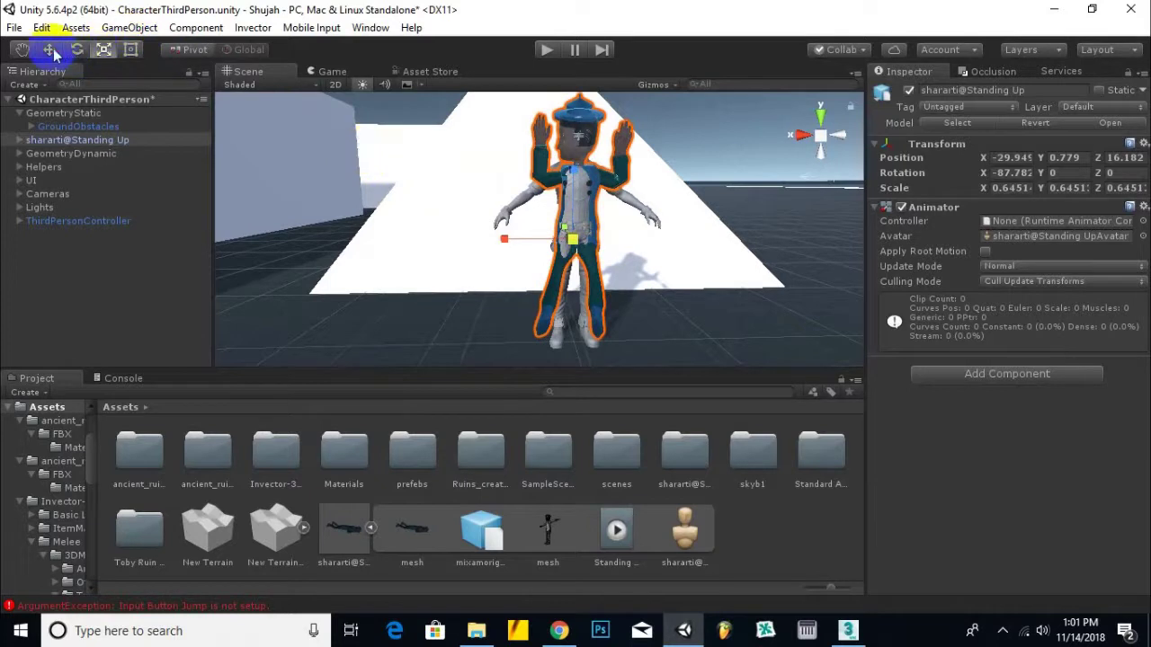
{"action": "mouse_move", "coordinate": [569, 180]}
{"action": "left_mouse_down"}
{"action": "mouse_move", "coordinate": [842, 317]}
{"action": "mouse_move", "coordinate": [510, 298]}
{"action": "mouse_move", "coordinate": [521, 349]}
{"action": "mouse_move", "coordinate": [373, 308]}
{"action": "mouse_move", "coordinate": [643, 283]}
{"action": "left_mouse_up"}
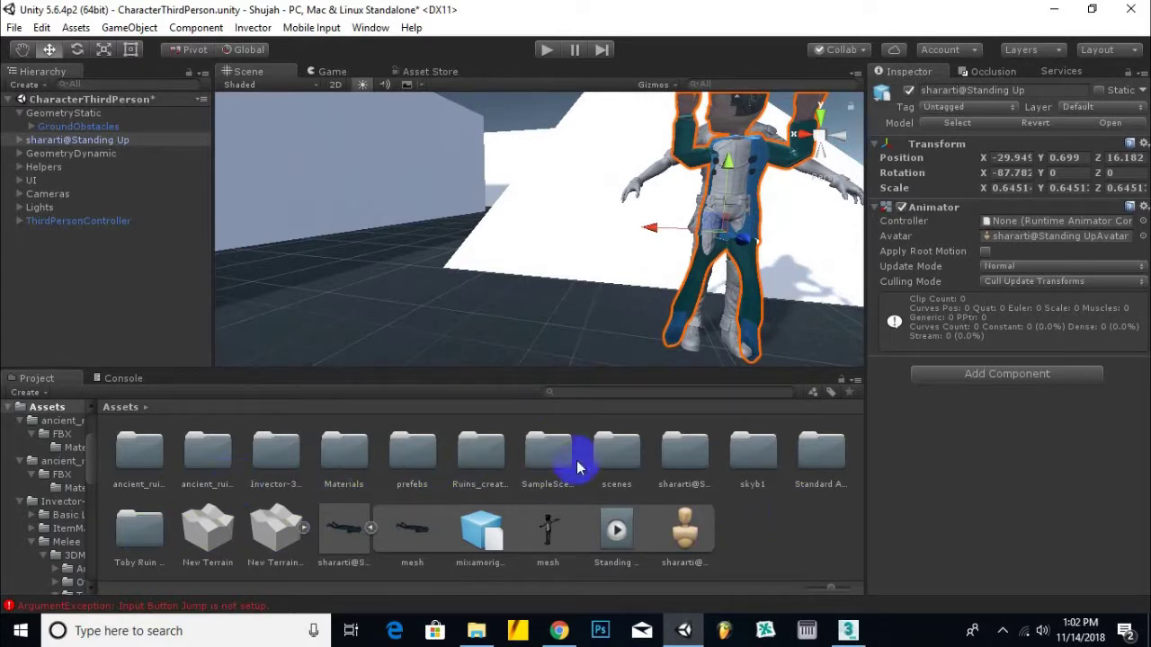
Step: Try applying the normalmap texture, then parent shararti@Standing Up under ThirdPersonController
{"action": "double_click", "coordinate": [686, 441]}
{"action": "left_click_drag", "start_coordinate": [137, 450], "coordinate": [728, 181]}
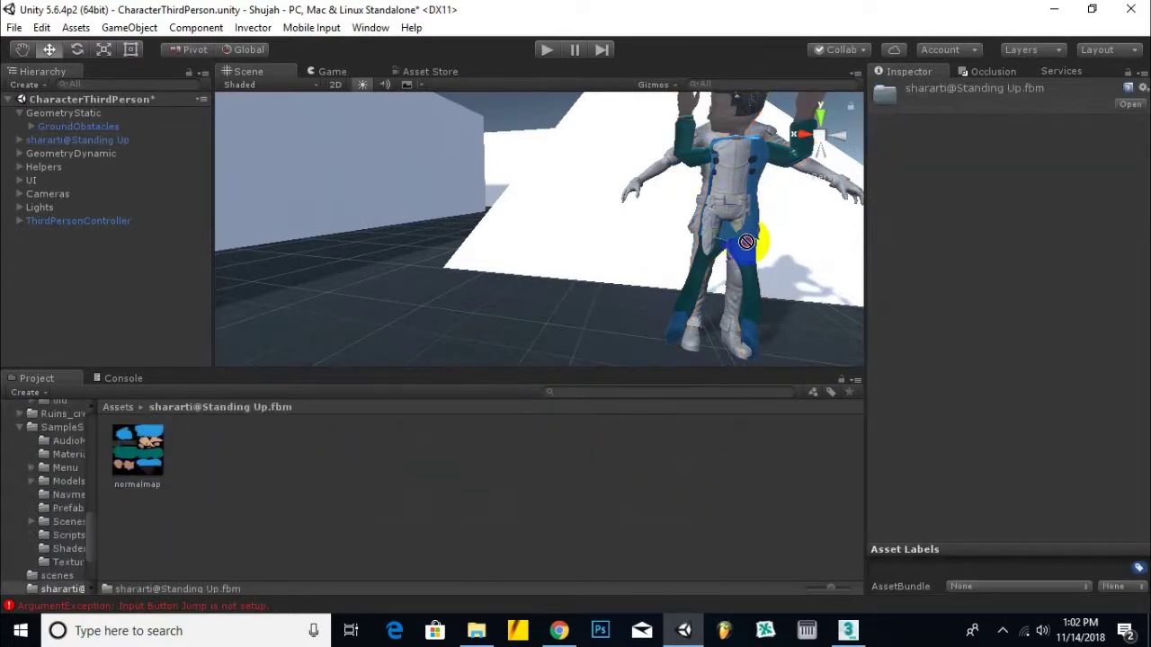
{"action": "left_click", "coordinate": [753, 274]}
{"action": "mouse_move", "coordinate": [138, 450]}
{"action": "left_mouse_down"}
{"action": "mouse_move", "coordinate": [751, 268]}
{"action": "mouse_move", "coordinate": [719, 324]}
{"action": "mouse_move", "coordinate": [432, 326]}
{"action": "mouse_move", "coordinate": [797, 308]}
{"action": "left_mouse_up"}
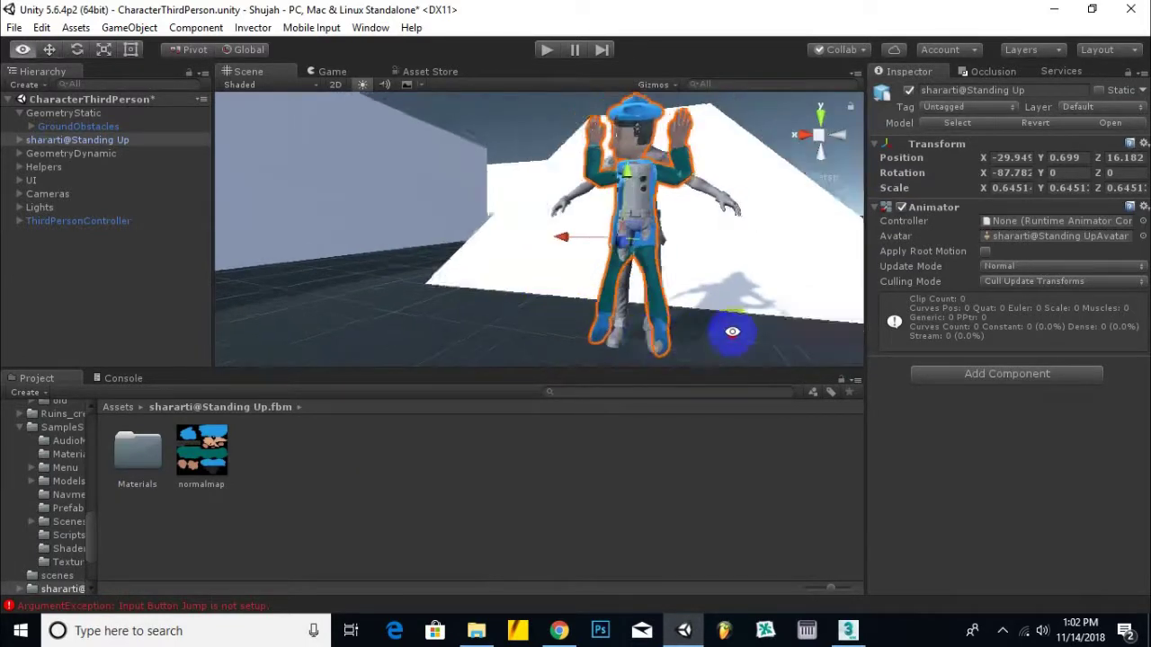
{"action": "left_click_drag", "start_coordinate": [797, 309], "coordinate": [531, 316]}
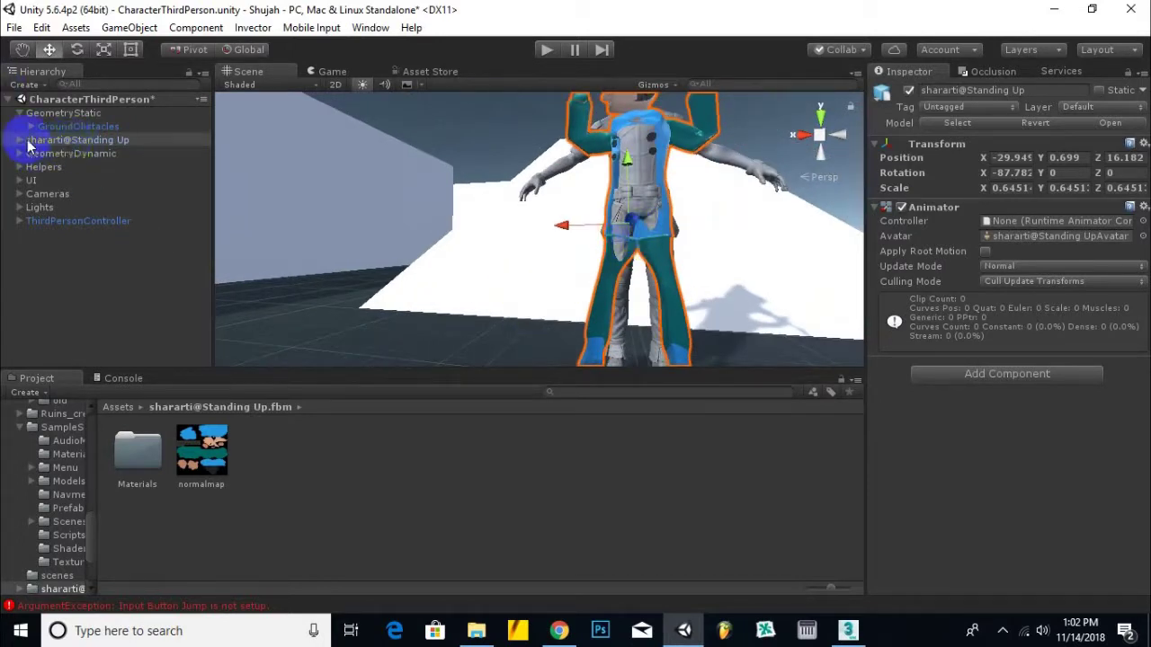
{"action": "left_click_drag", "start_coordinate": [94, 142], "coordinate": [129, 226]}
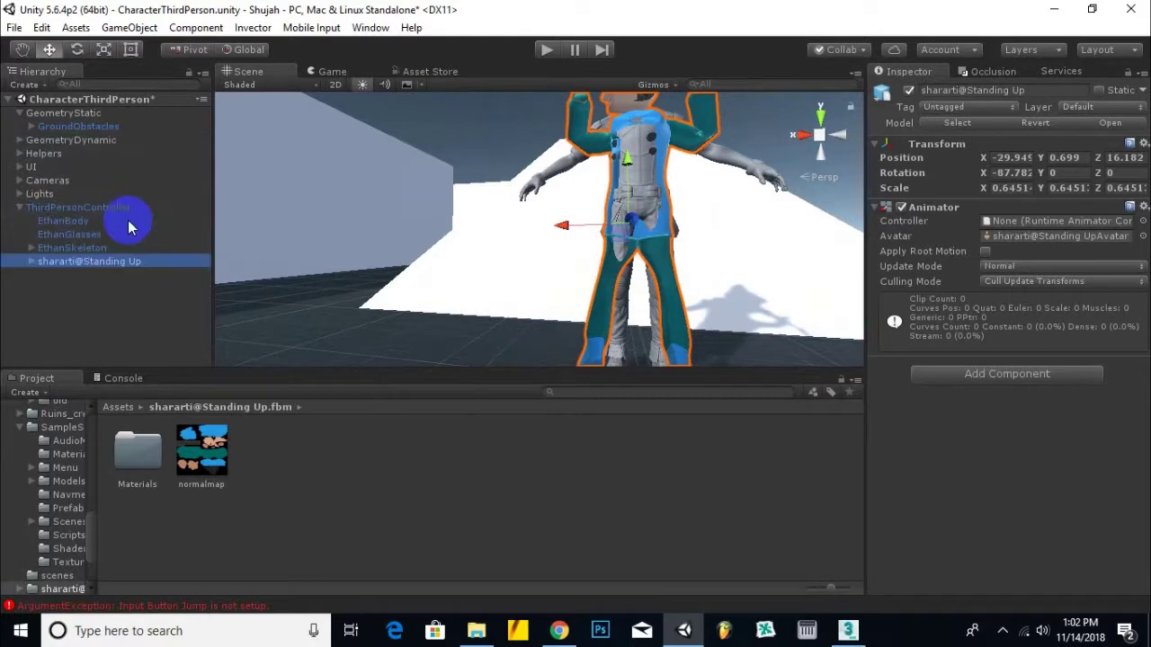
Step: Delete EthanBody from ThirdPersonController, breaking the prefab instance
{"action": "left_click", "coordinate": [65, 221]}
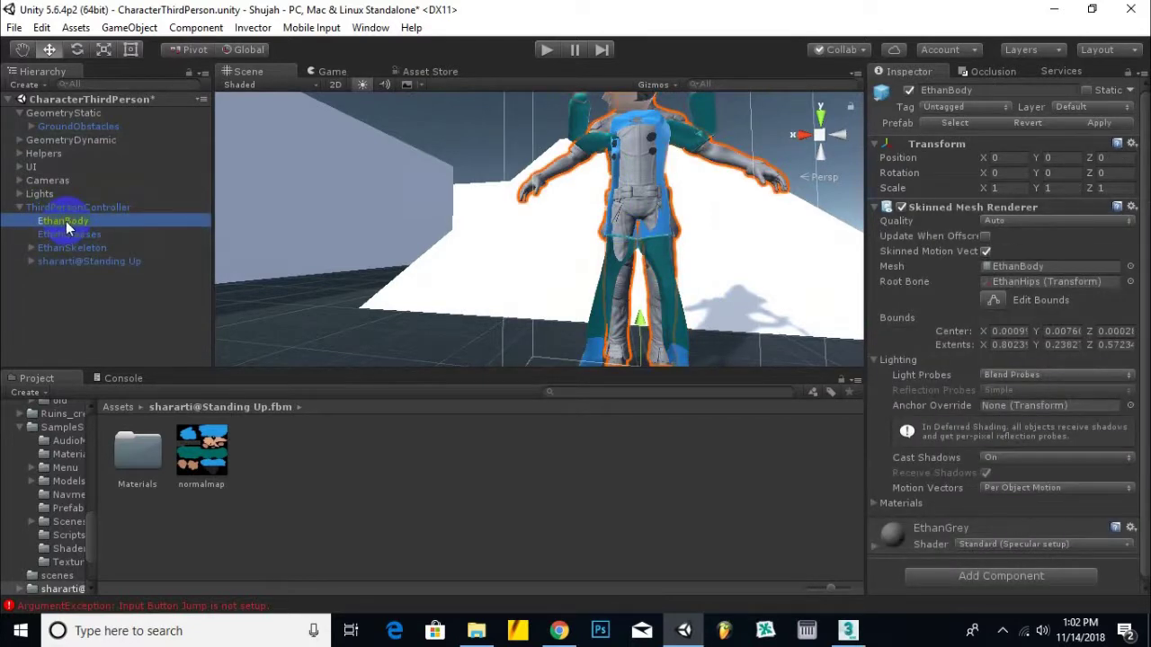
{"action": "key", "text": "Delete"}
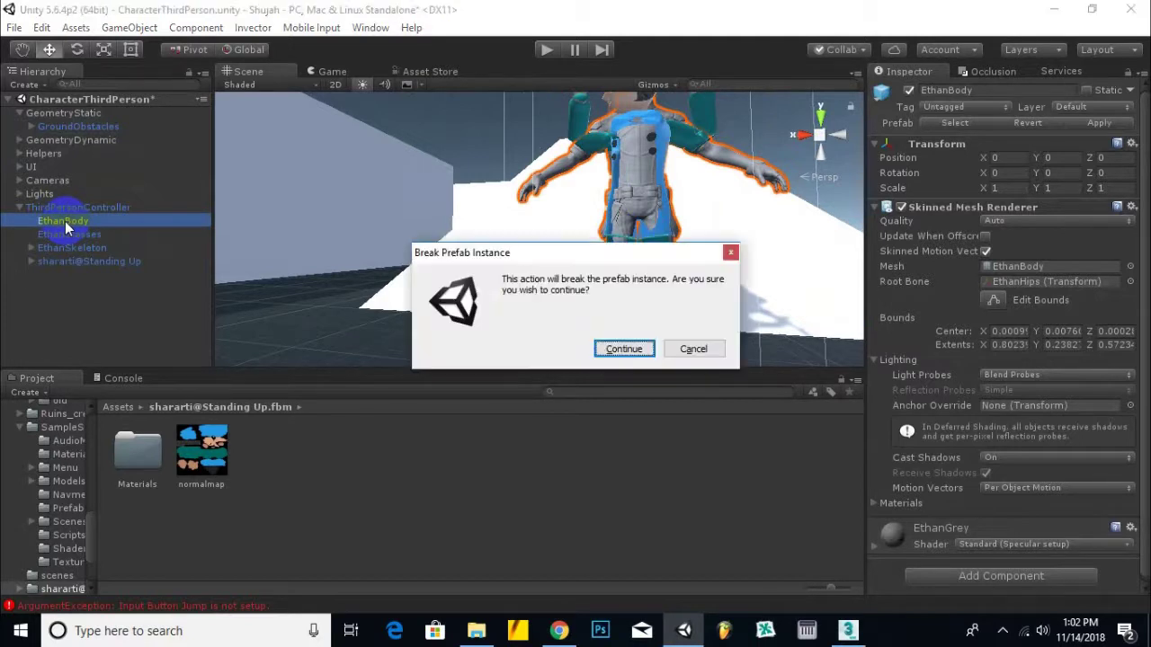
{"action": "left_click", "coordinate": [623, 347]}
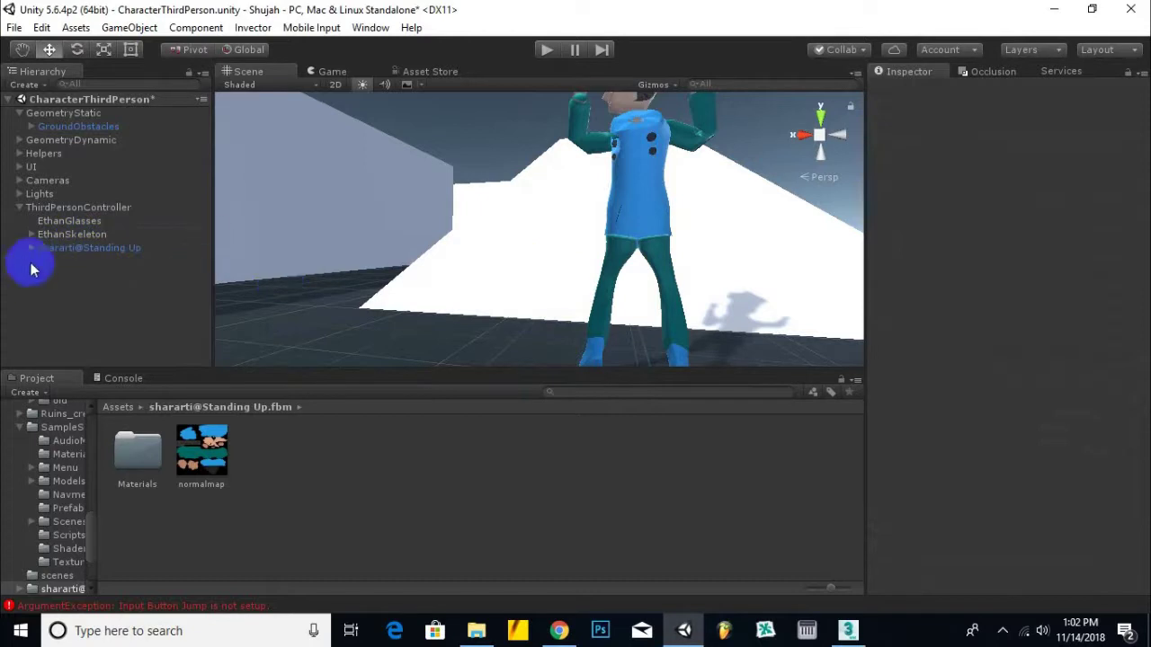
Step: Delete EthanSkeleton and its children from ThirdPersonController
{"action": "left_click", "coordinate": [73, 235]}
{"action": "mouse_move", "coordinate": [706, 314]}
{"action": "left_mouse_down"}
{"action": "mouse_move", "coordinate": [658, 288]}
{"action": "mouse_move", "coordinate": [711, 329]}
{"action": "left_mouse_up"}
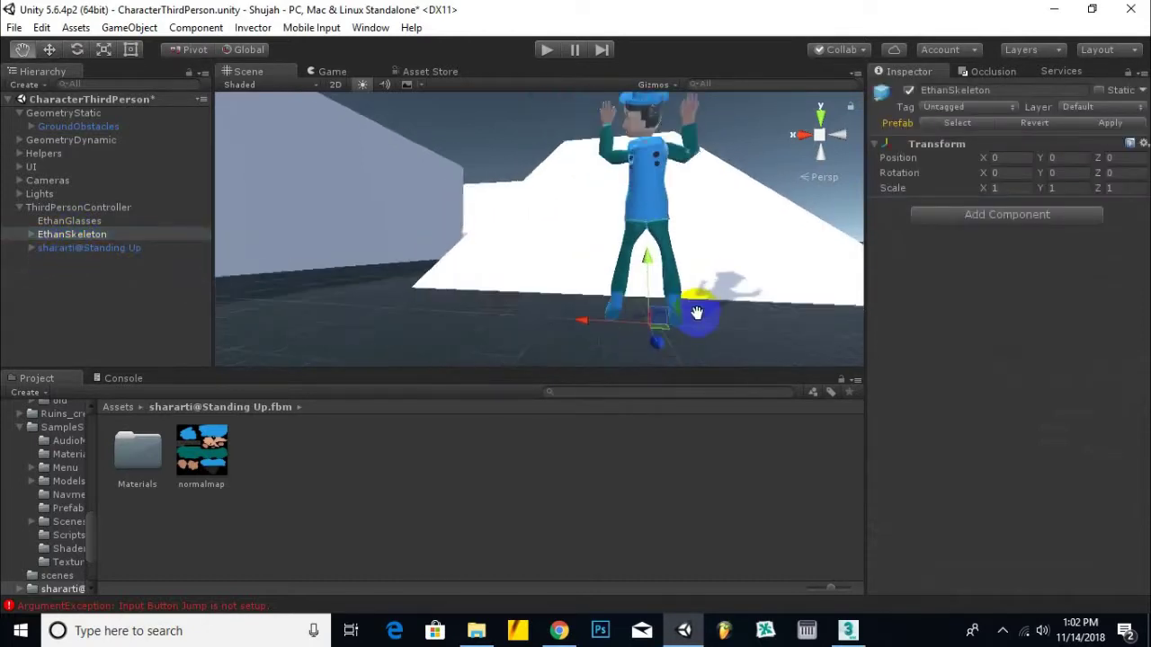
{"action": "left_click", "coordinate": [31, 235]}
{"action": "left_click", "coordinate": [63, 248]}
{"action": "right_click", "coordinate": [54, 235]}
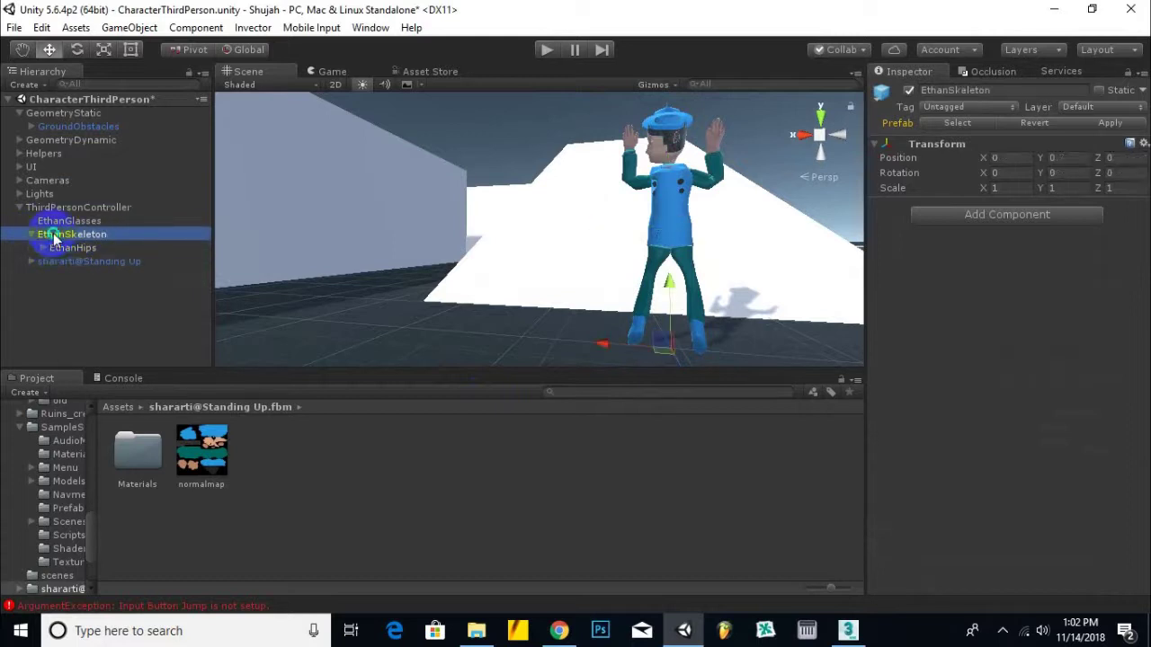
{"action": "left_click", "coordinate": [98, 324]}
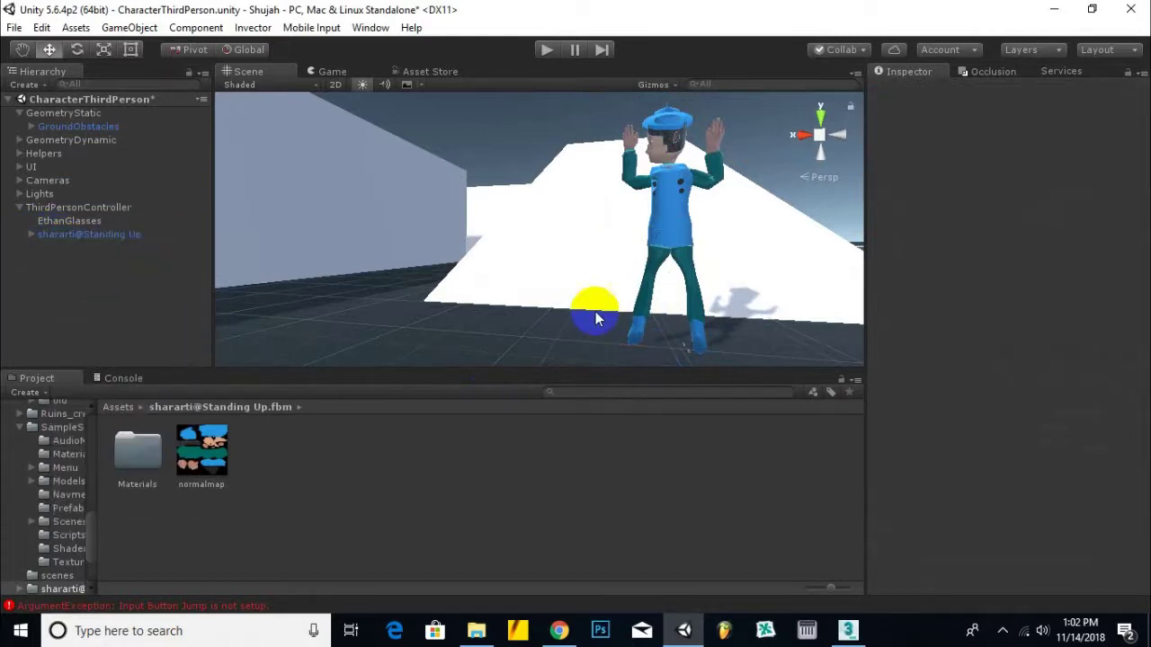
{"action": "left_click", "coordinate": [87, 211]}
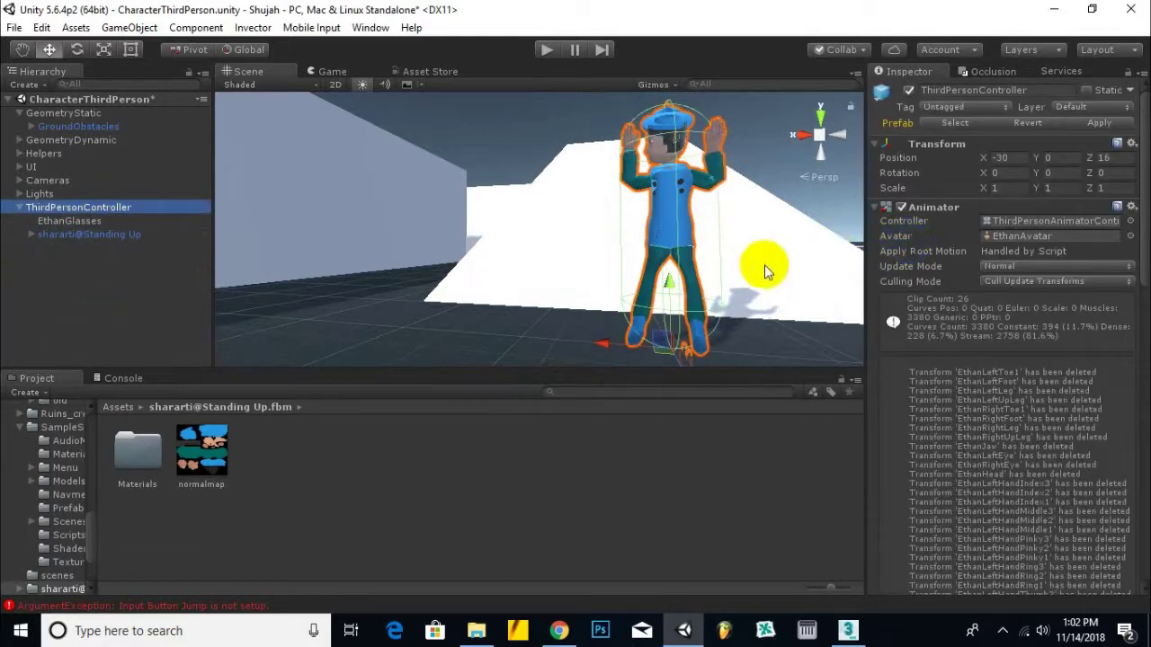
{"action": "left_click_drag", "start_coordinate": [766, 264], "coordinate": [744, 263]}
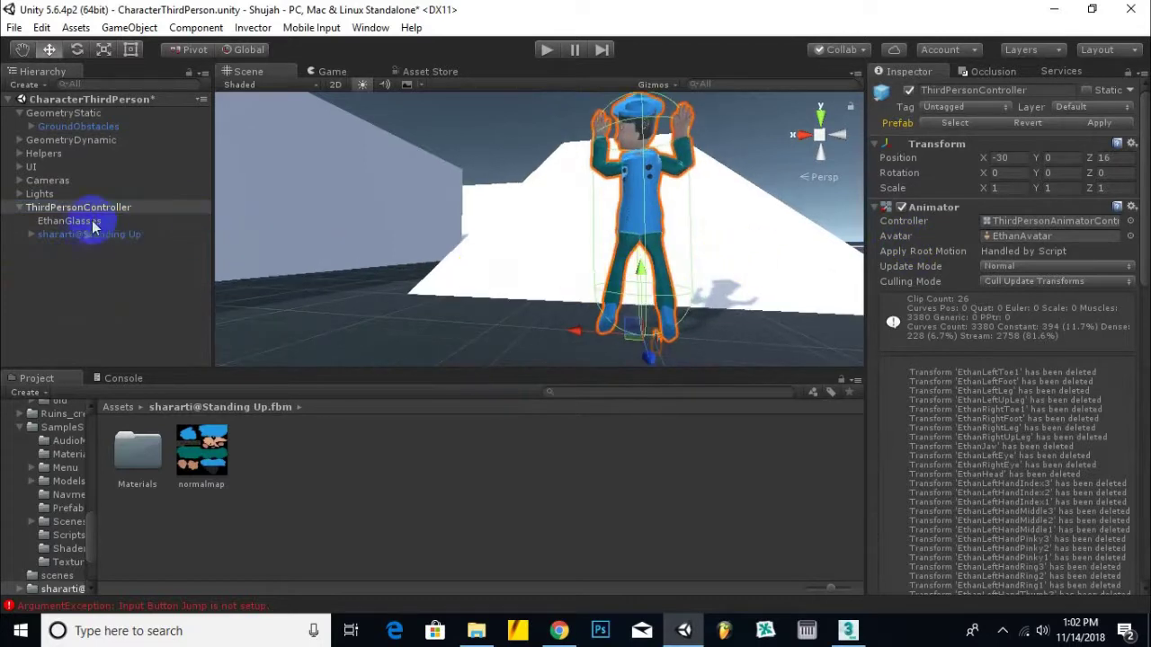
{"action": "left_click", "coordinate": [548, 50]}
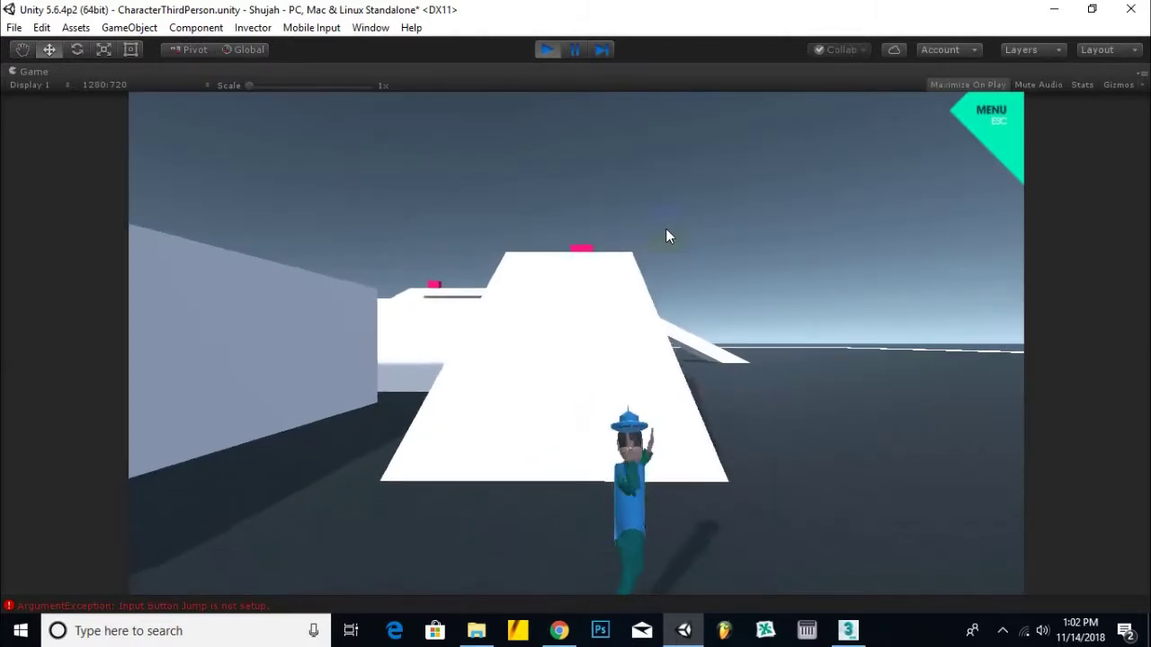
{"action": "left_click", "coordinate": [599, 261]}
{"action": "key", "text": "a"}
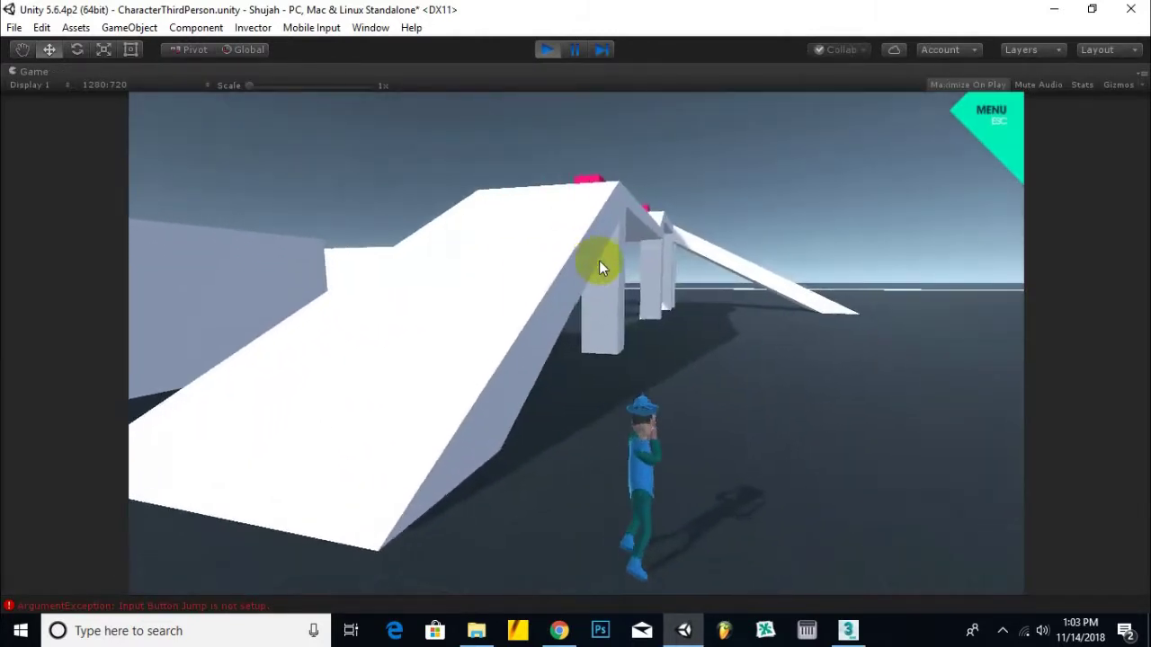
{"action": "key", "text": "s"}
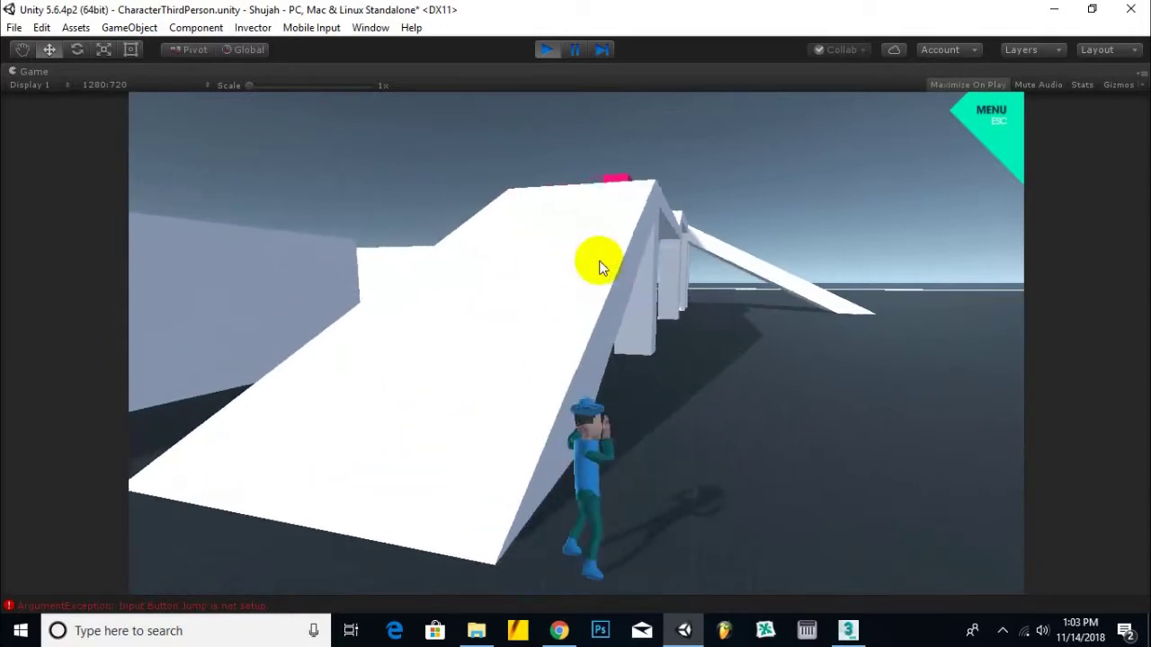
{"action": "left_click_drag", "start_coordinate": [599, 260], "coordinate": [546, 53]}
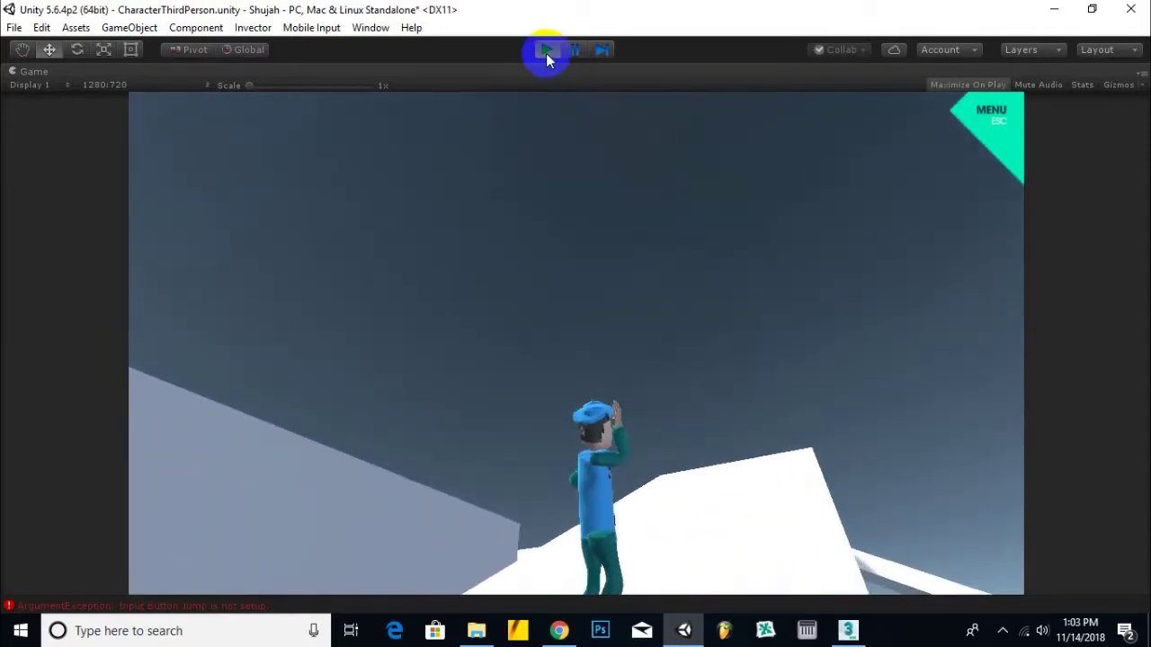
{"action": "left_click", "coordinate": [545, 53]}
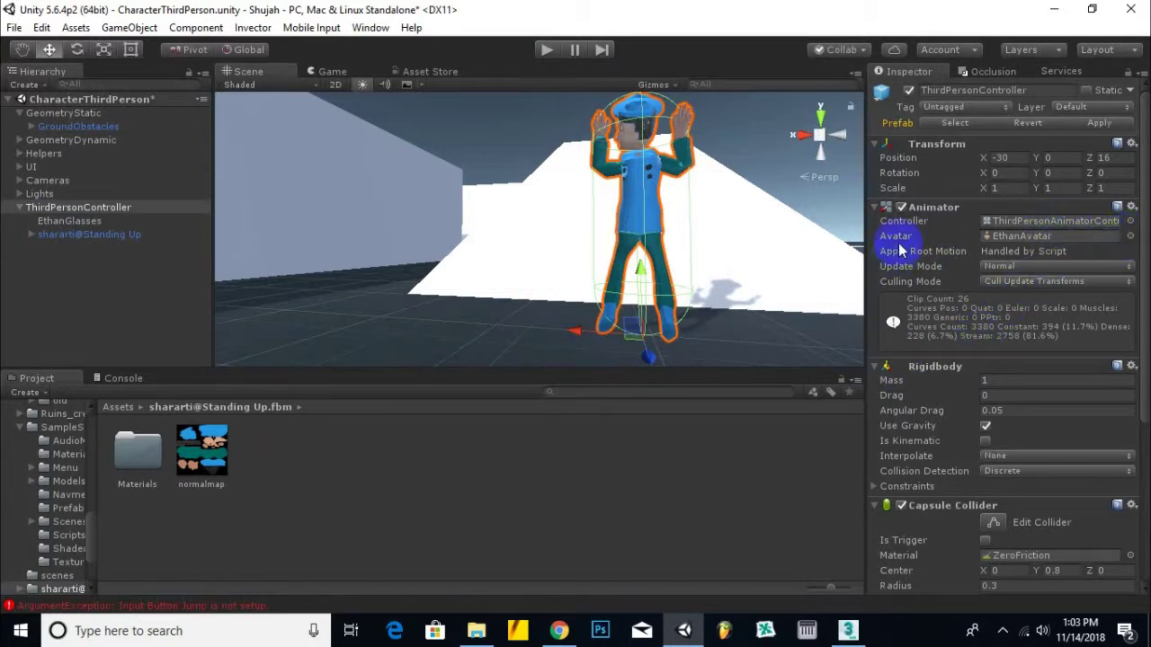
Step: Assign shararti@Standing UpAvatar as the Animator's avatar, then return to the Assets folder
{"action": "left_click", "coordinate": [1131, 237]}
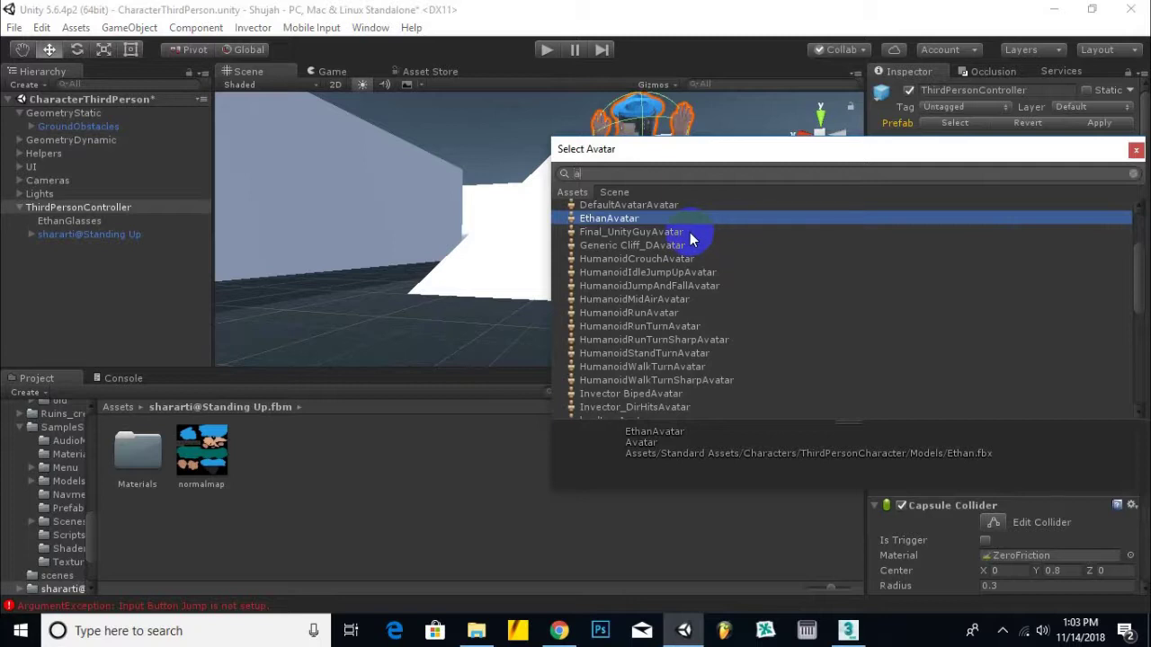
{"action": "type", "text": "sh"}
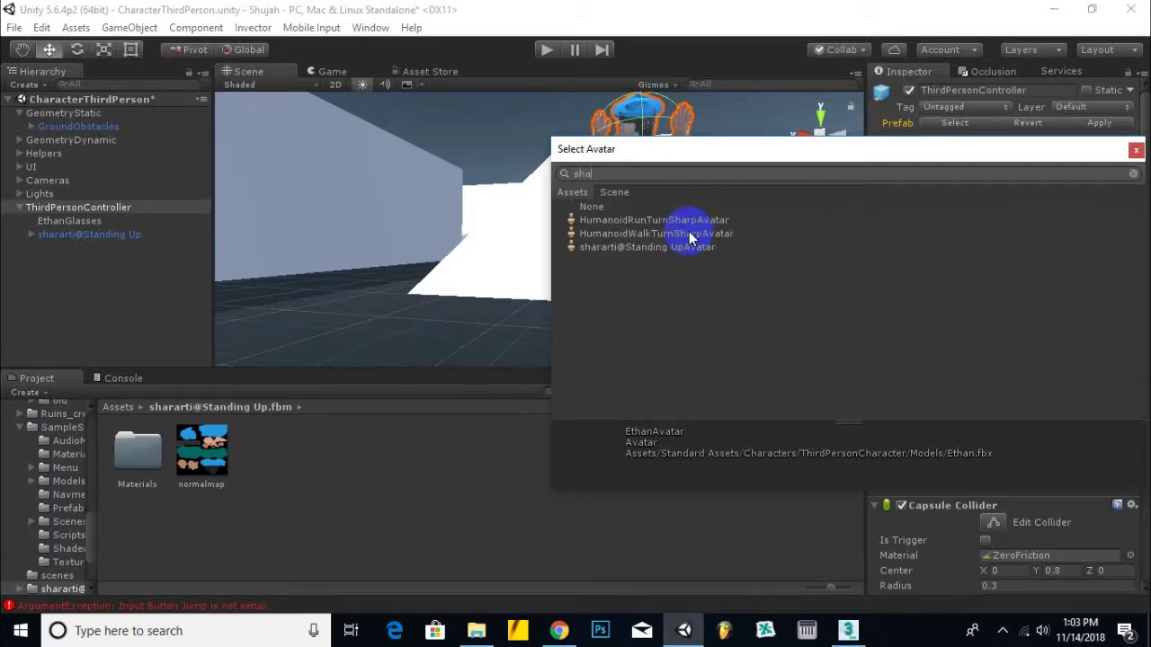
{"action": "double_click", "coordinate": [683, 247]}
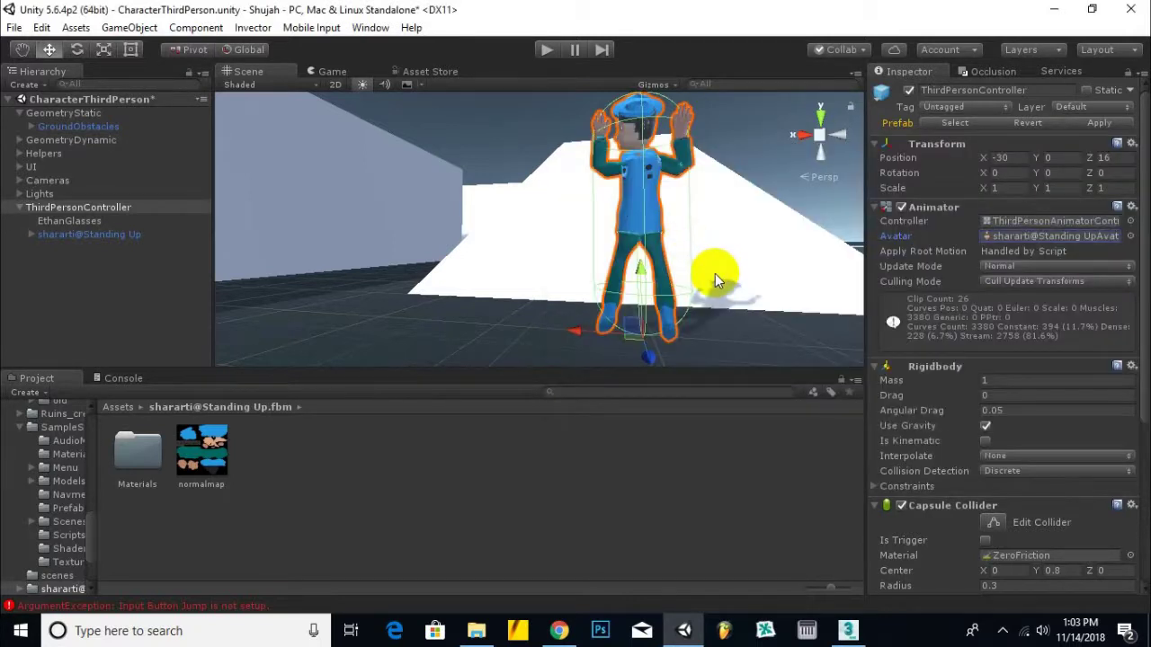
{"action": "left_click", "coordinate": [117, 406]}
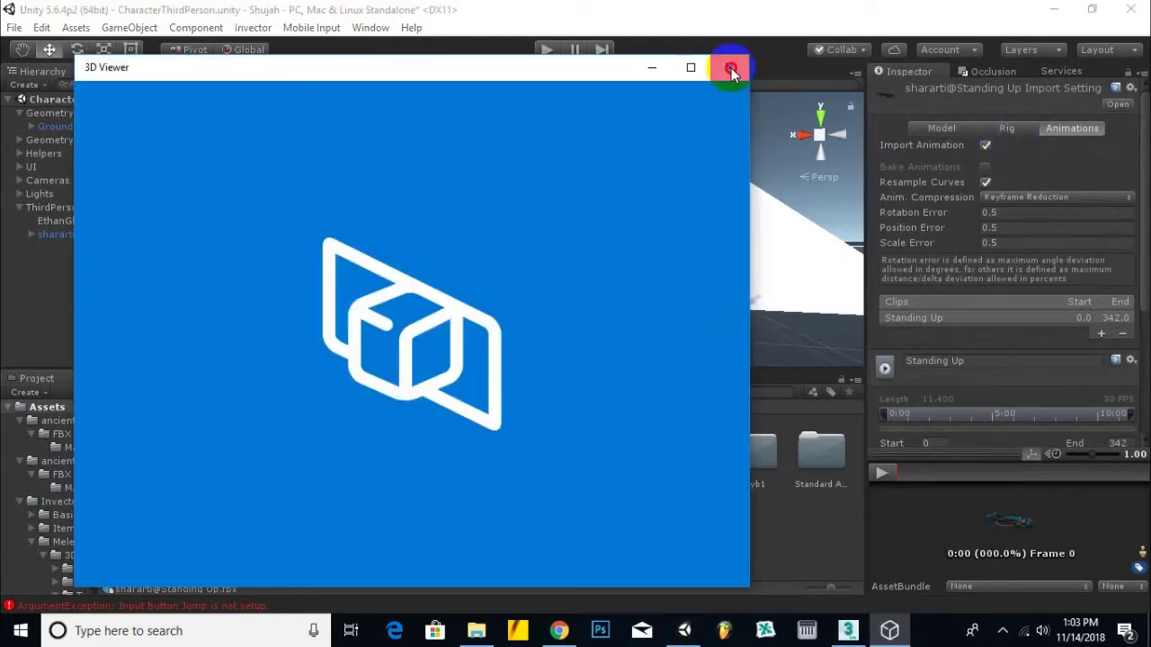
Step: Set the FBX's rig Animation Type to Humanoid and apply it
{"action": "left_click", "coordinate": [731, 68]}
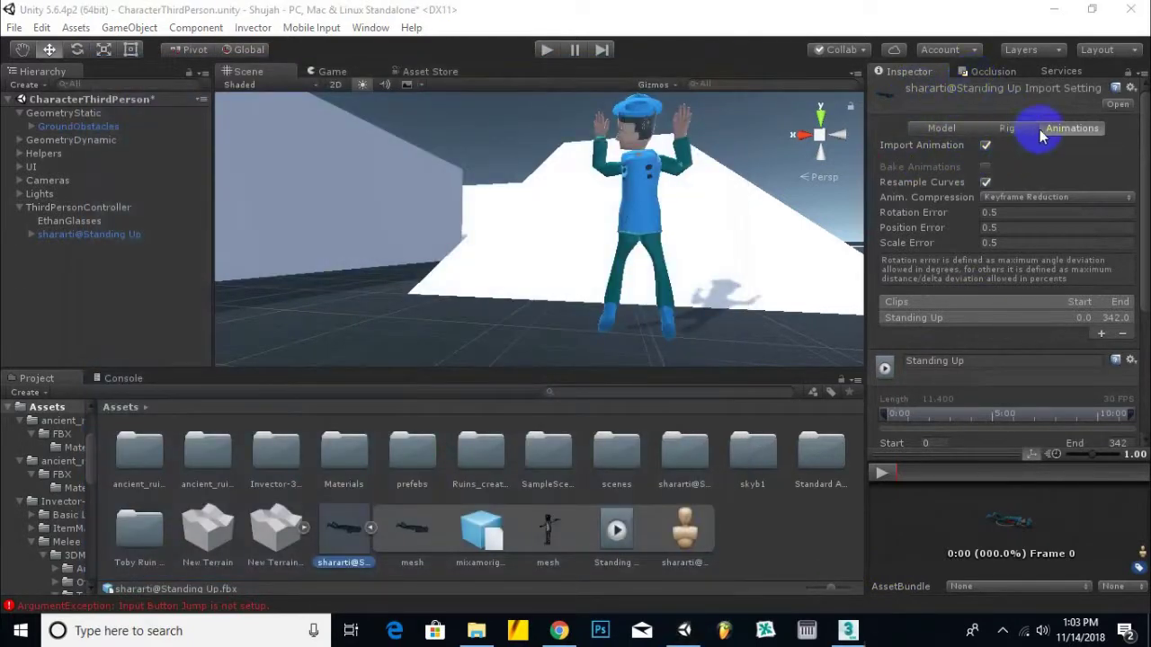
{"action": "left_click", "coordinate": [952, 130]}
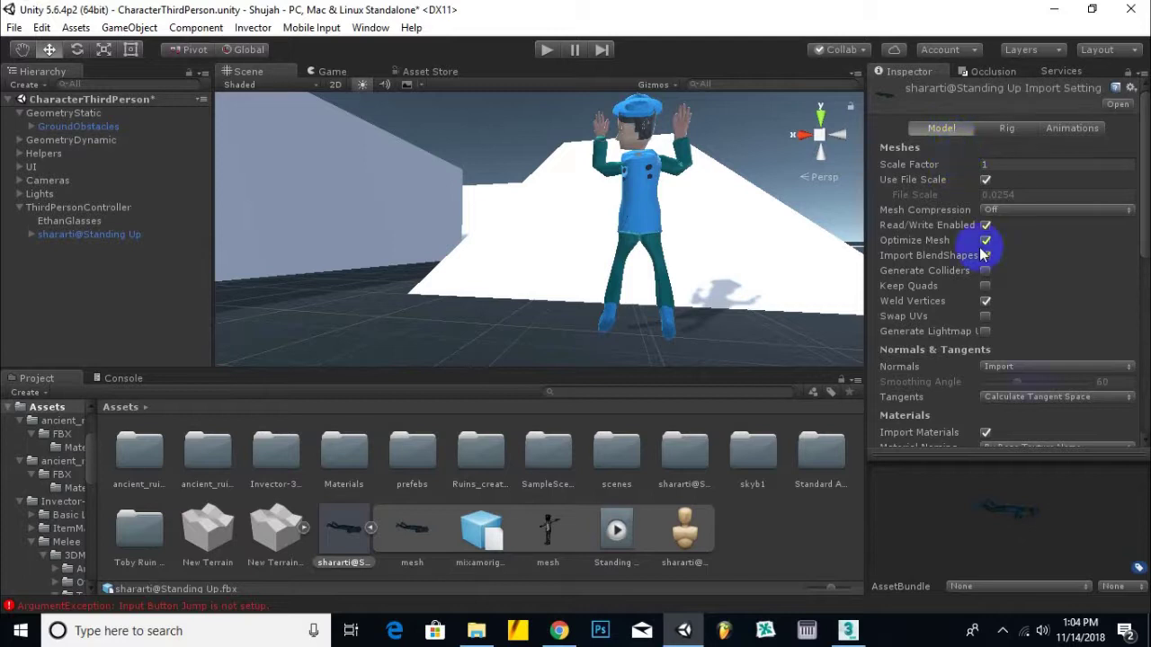
{"action": "left_click", "coordinate": [995, 634]}
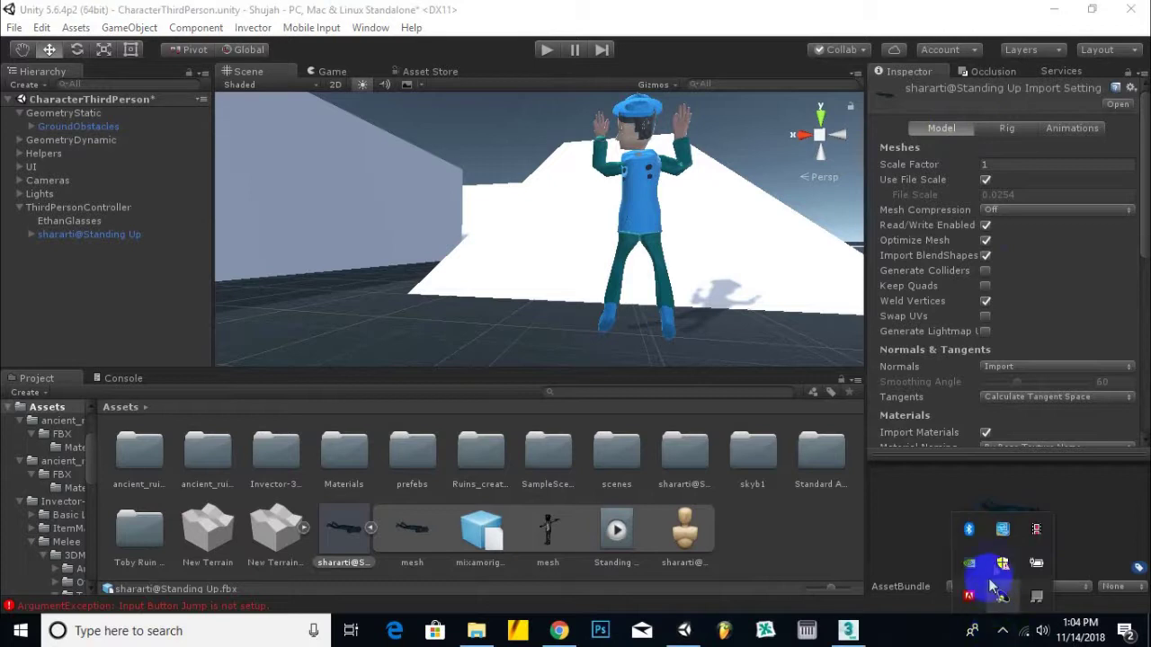
{"action": "left_click", "coordinate": [1007, 127]}
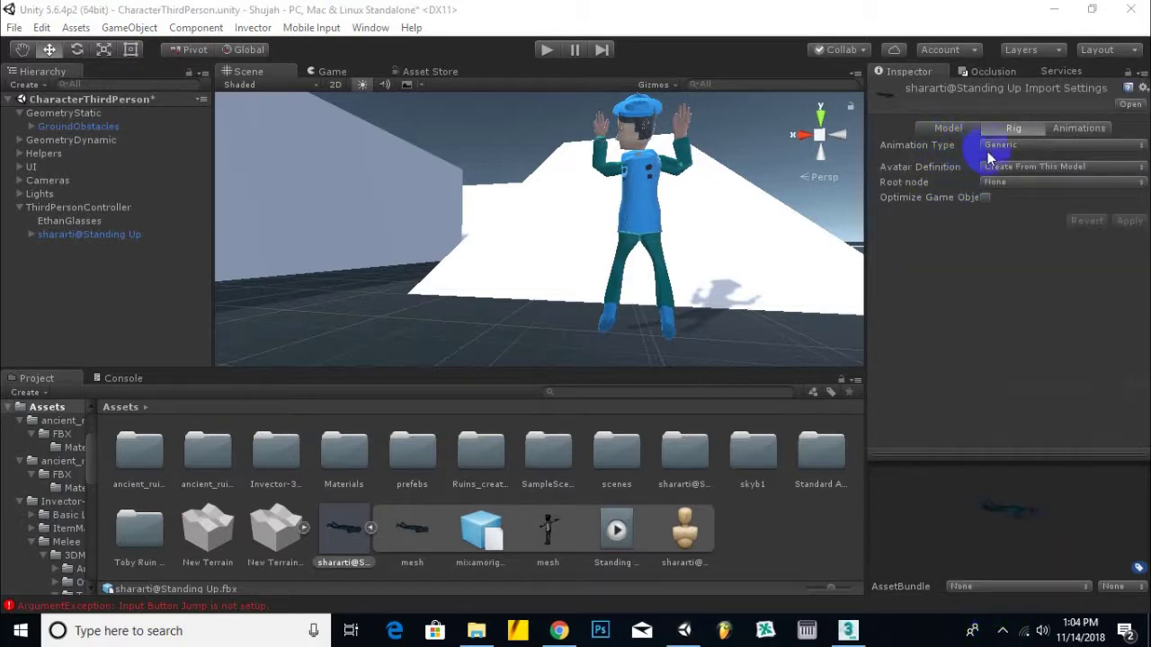
{"action": "left_click", "coordinate": [1043, 148]}
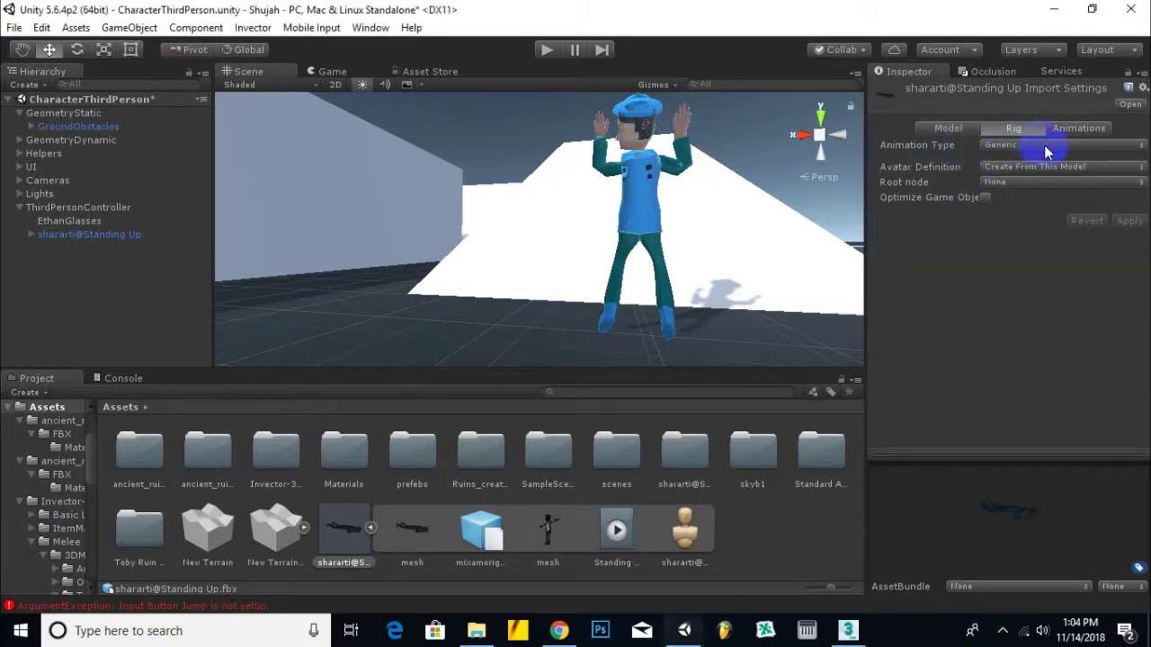
{"action": "left_click", "coordinate": [1033, 217]}
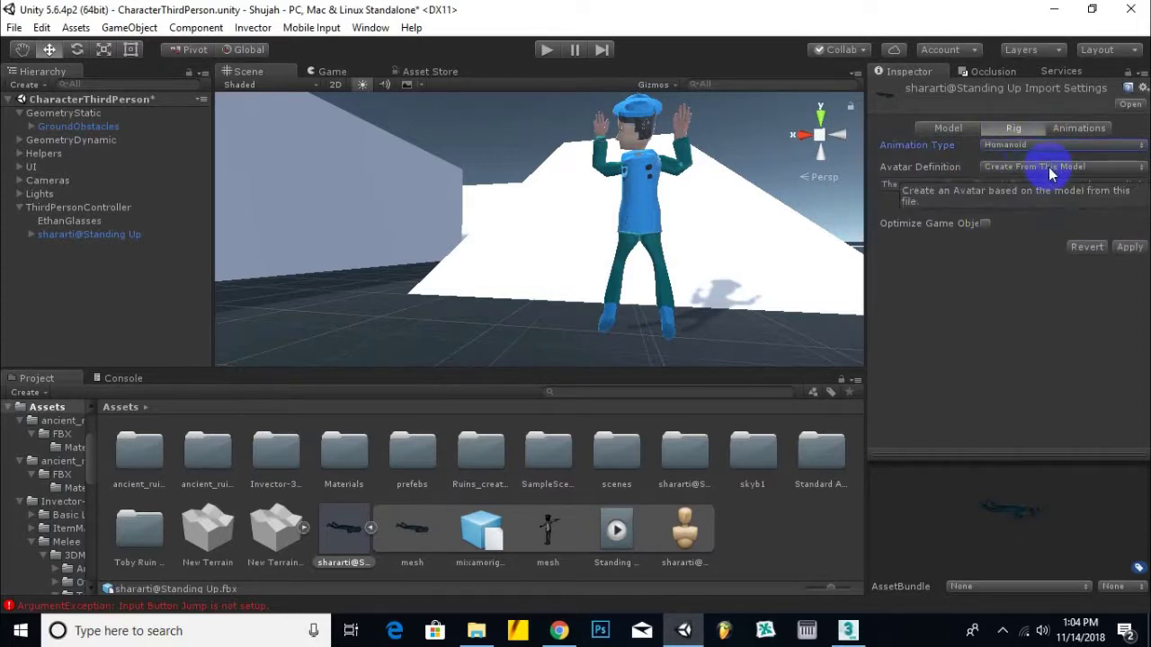
{"action": "left_click", "coordinate": [1129, 248]}
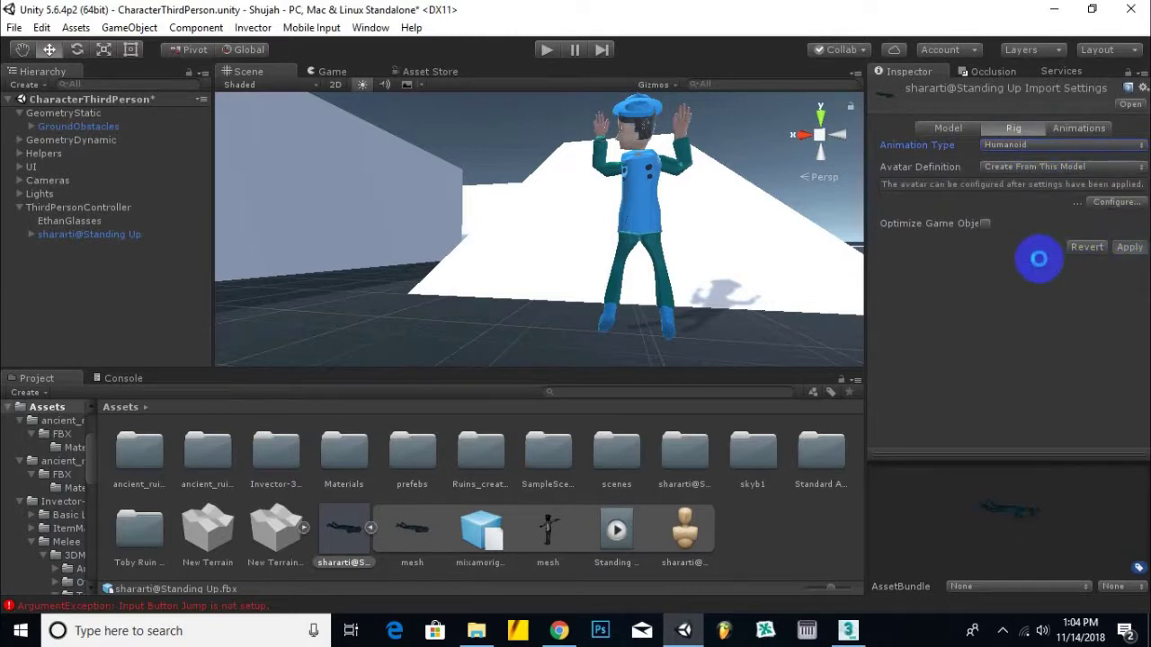
Step: Preview the Standing Up animation clip in the Animations settings
{"action": "left_click", "coordinate": [1058, 127]}
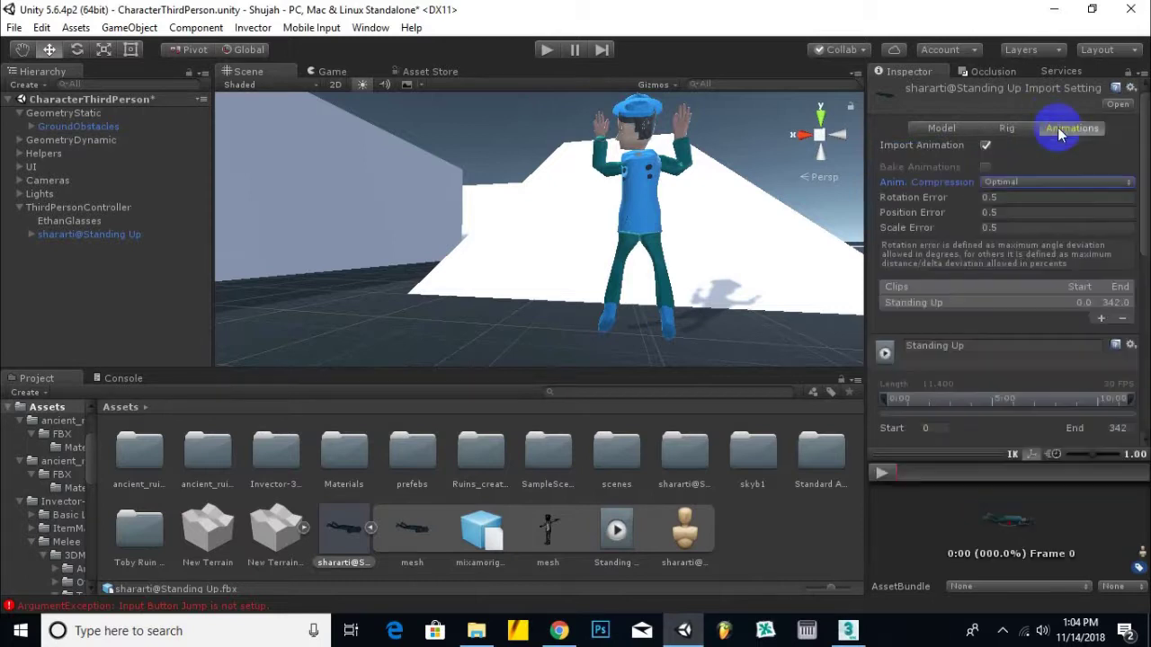
{"action": "left_click", "coordinate": [882, 476]}
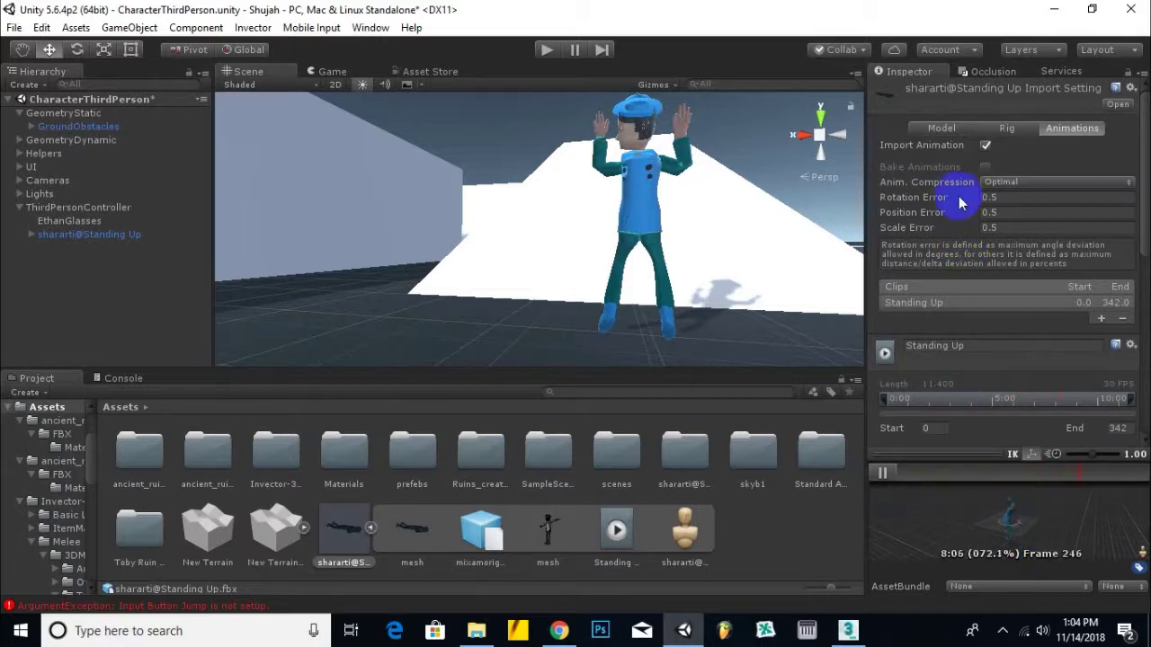
{"action": "left_click", "coordinate": [882, 473]}
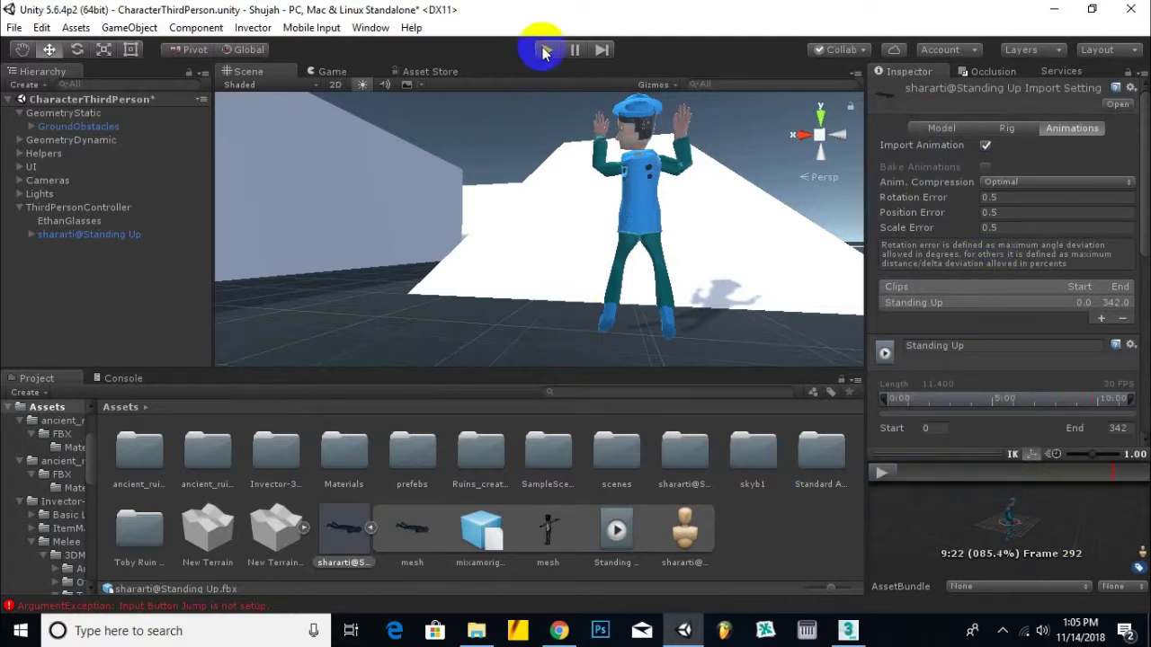
Step: Play-test the level with the hat character, looking around, then stop play mode
{"action": "left_click", "coordinate": [545, 48]}
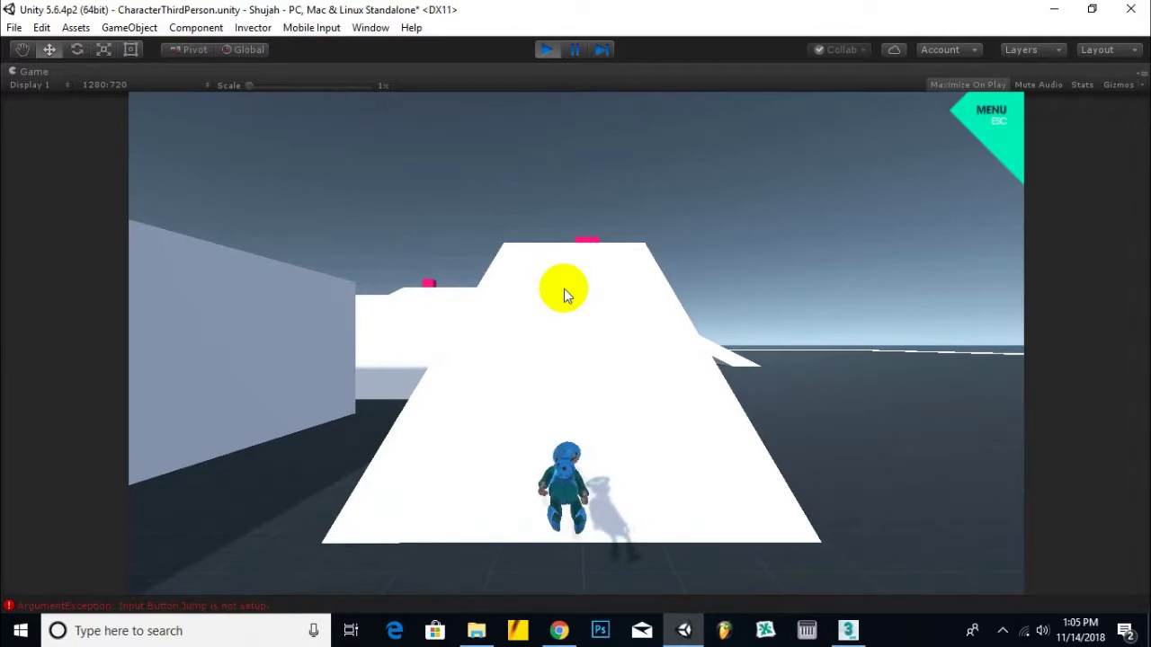
{"action": "left_click", "coordinate": [578, 424]}
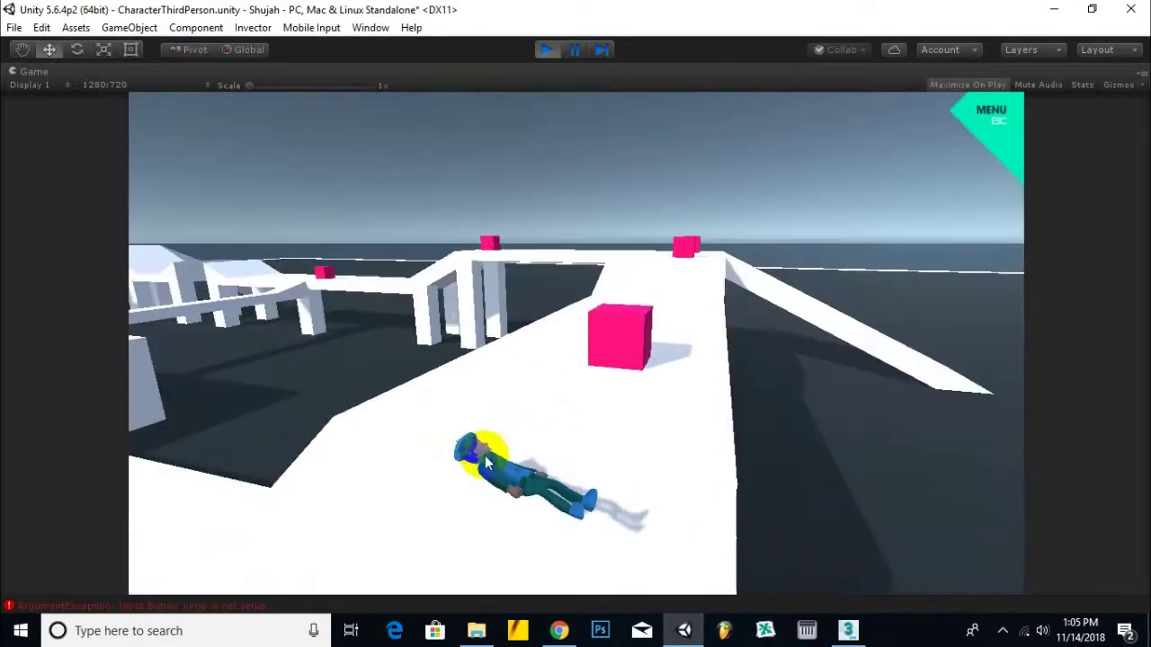
{"action": "right_click", "coordinate": [461, 295]}
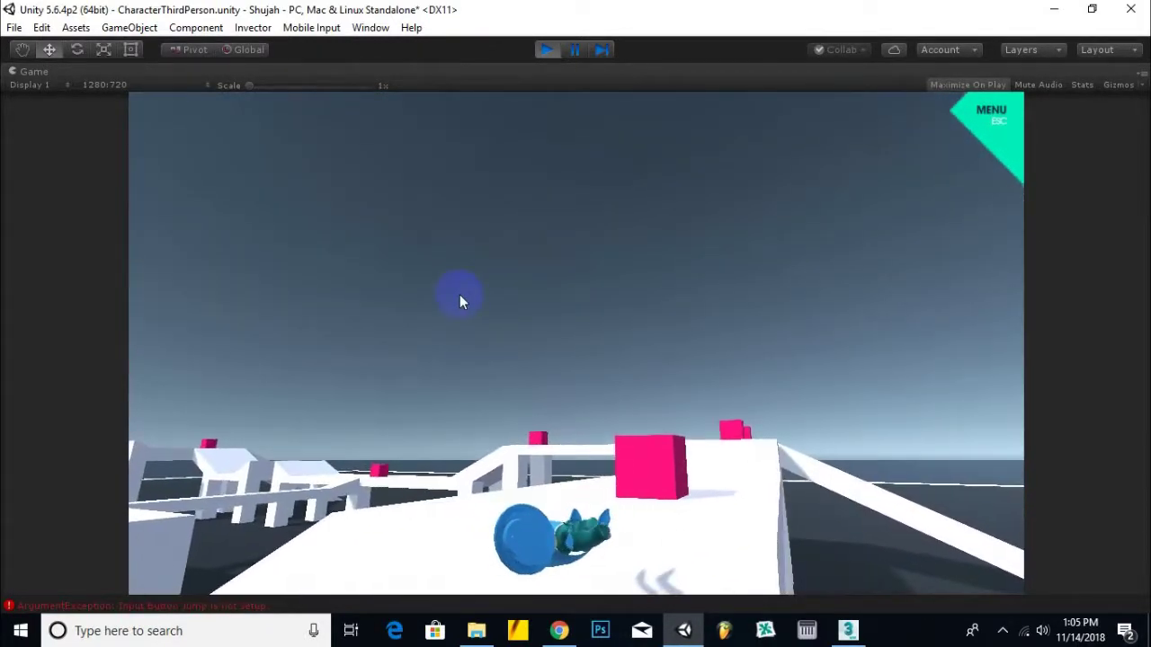
{"action": "left_click_drag", "start_coordinate": [445, 353], "coordinate": [455, 379]}
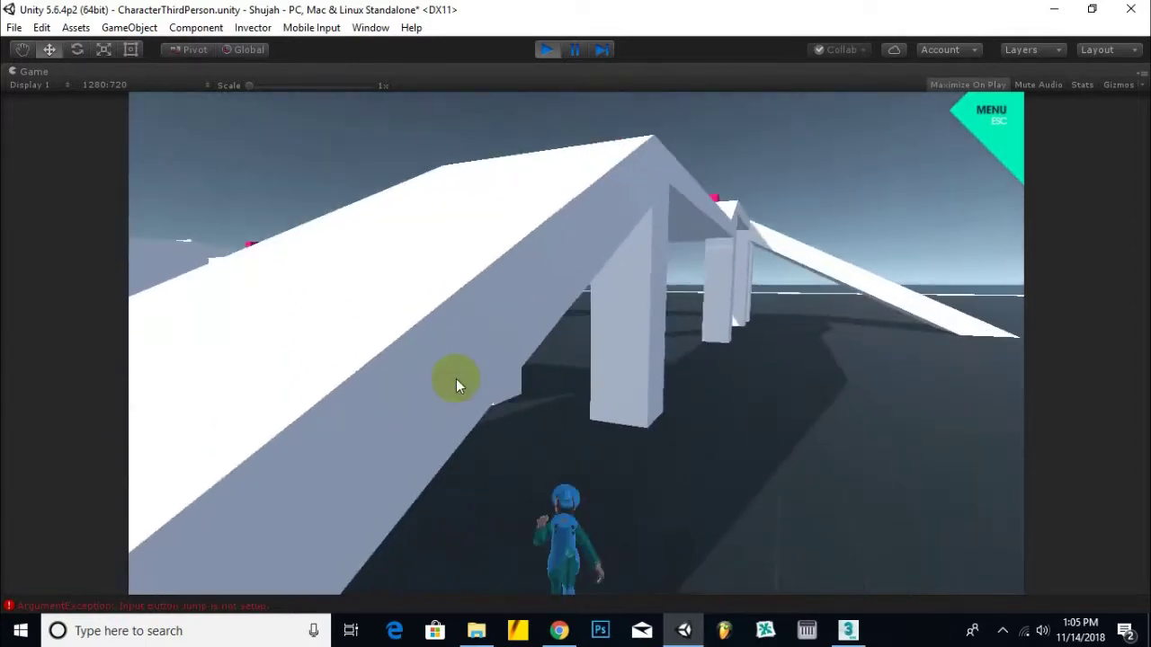
{"action": "right_click", "coordinate": [456, 379]}
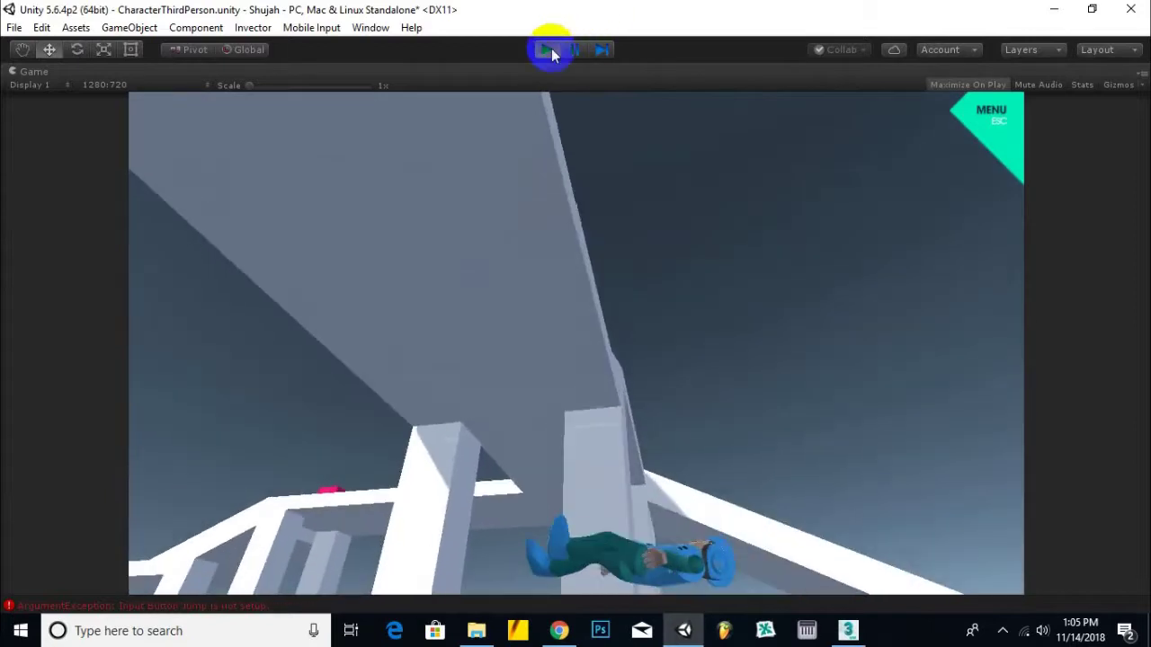
{"action": "left_click", "coordinate": [549, 50]}
{"action": "left_click", "coordinate": [632, 231]}
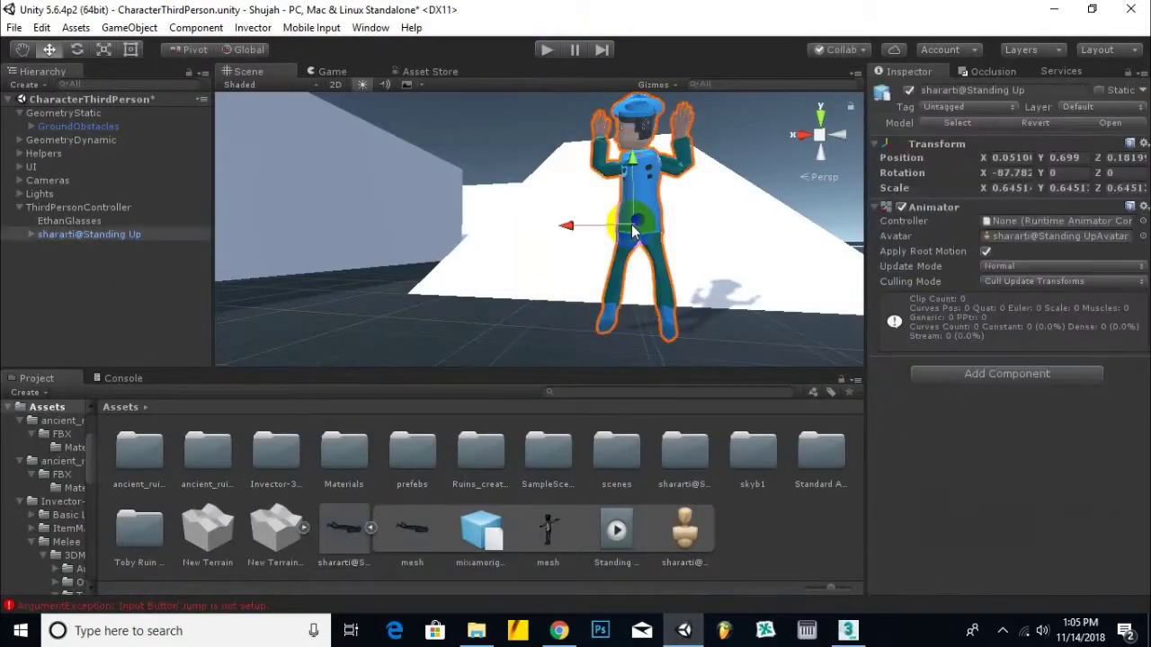
Step: Rotate the hat character to a new orientation and start another play test
{"action": "left_click", "coordinate": [77, 50]}
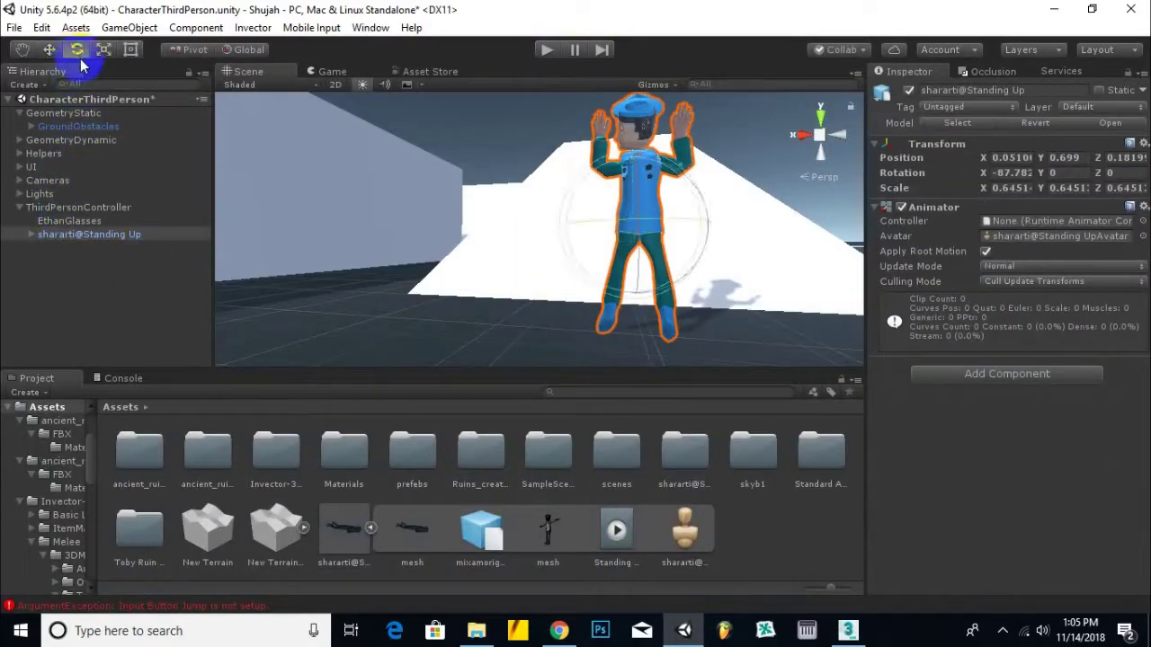
{"action": "mouse_move", "coordinate": [661, 283]}
{"action": "left_mouse_down"}
{"action": "mouse_move", "coordinate": [681, 303]}
{"action": "mouse_move", "coordinate": [894, 369]}
{"action": "mouse_move", "coordinate": [464, 167]}
{"action": "mouse_move", "coordinate": [639, 264]}
{"action": "left_mouse_up"}
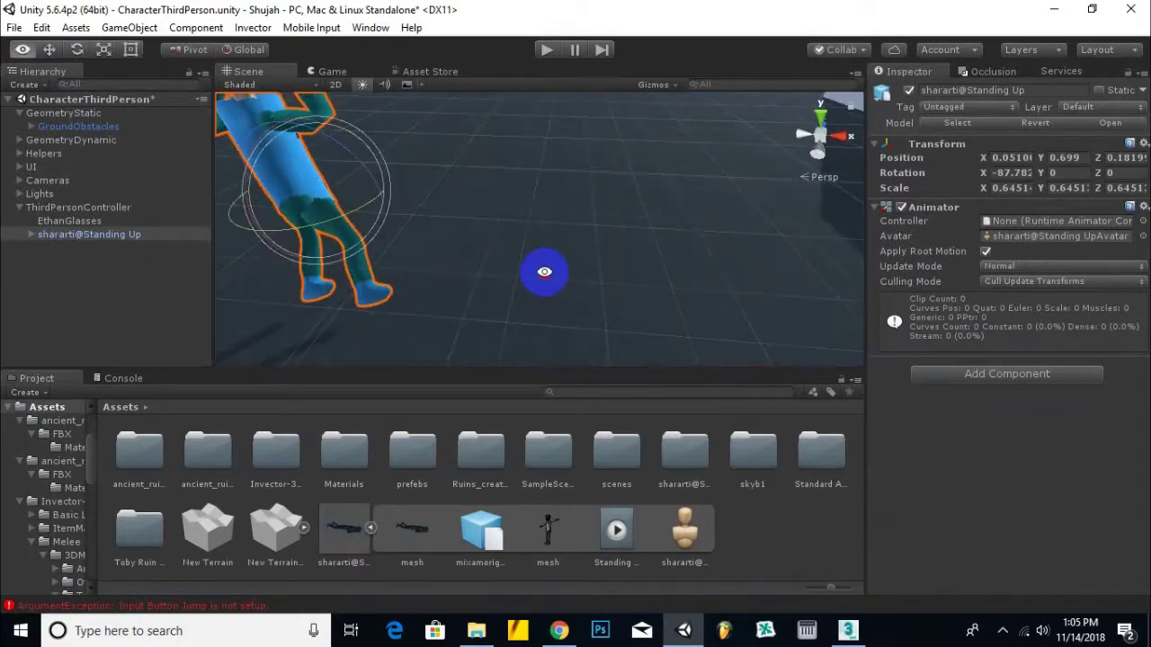
{"action": "mouse_move", "coordinate": [639, 264]}
{"action": "left_mouse_down"}
{"action": "mouse_move", "coordinate": [447, 216]}
{"action": "mouse_move", "coordinate": [443, 189]}
{"action": "mouse_move", "coordinate": [564, 280]}
{"action": "left_mouse_up"}
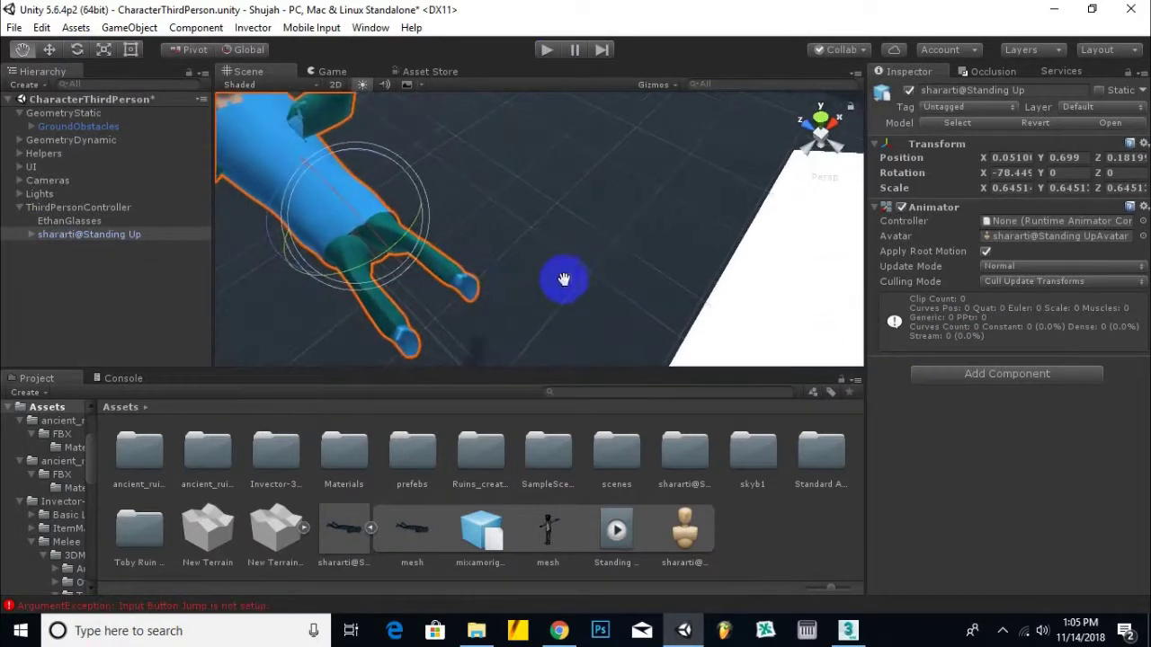
{"action": "mouse_move", "coordinate": [386, 257]}
{"action": "left_mouse_down"}
{"action": "mouse_move", "coordinate": [382, 232]}
{"action": "mouse_move", "coordinate": [437, 206]}
{"action": "mouse_move", "coordinate": [529, 272]}
{"action": "mouse_move", "coordinate": [468, 297]}
{"action": "left_mouse_up"}
{"action": "left_click_drag", "start_coordinate": [459, 369], "coordinate": [459, 189]}
{"action": "mouse_move", "coordinate": [458, 270]}
{"action": "left_mouse_down"}
{"action": "mouse_move", "coordinate": [441, 368]}
{"action": "mouse_move", "coordinate": [550, 210]}
{"action": "mouse_move", "coordinate": [544, 323]}
{"action": "left_mouse_up"}
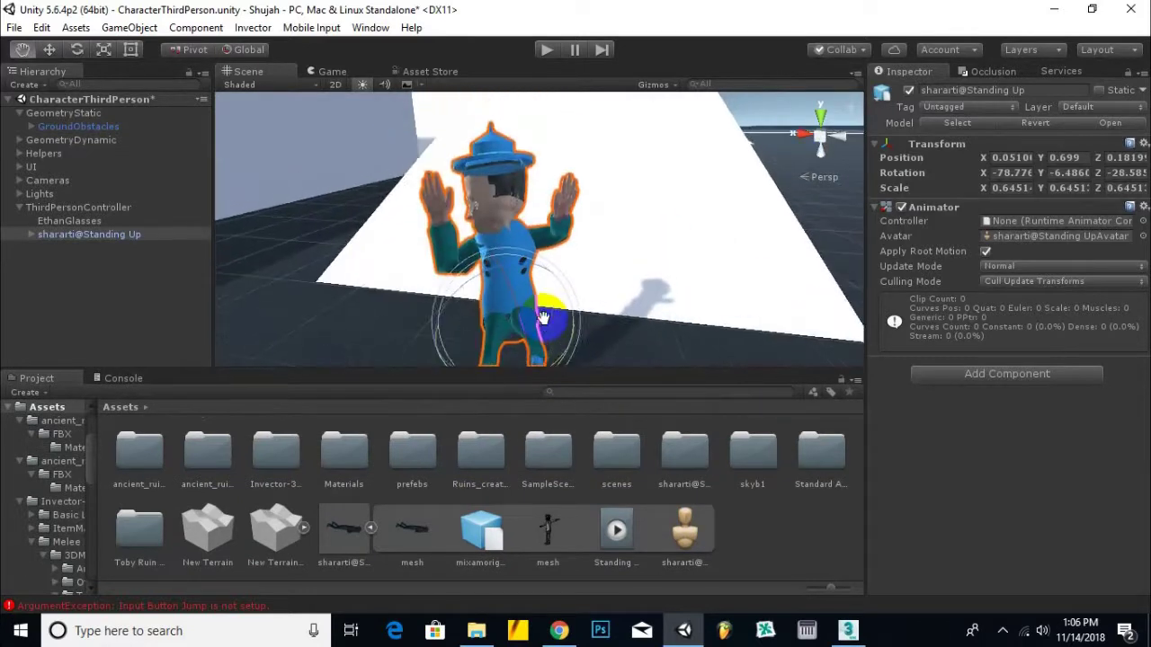
{"action": "left_click", "coordinate": [546, 49]}
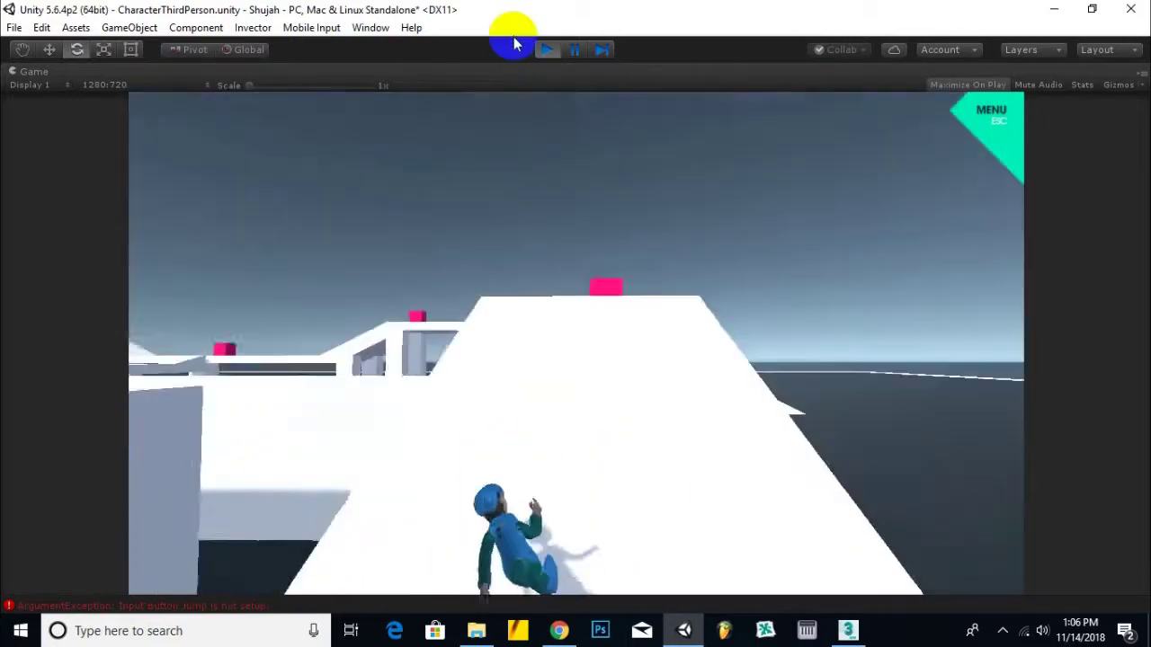
Step: Stop play mode, delete ThirdPersonController, and close Unity saving the modified scene
{"action": "left_click", "coordinate": [544, 50]}
{"action": "scroll", "coordinate": [573, 267], "scroll_direction": "down", "scroll_amount": 2}
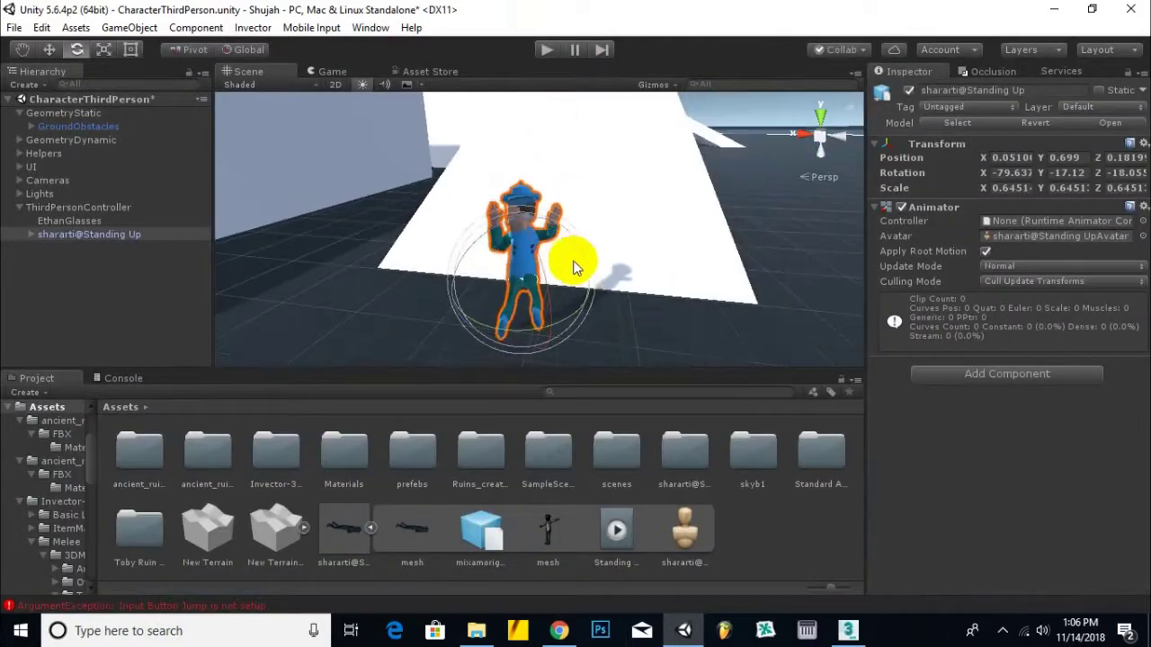
{"action": "left_click_drag", "start_coordinate": [573, 262], "coordinate": [663, 280]}
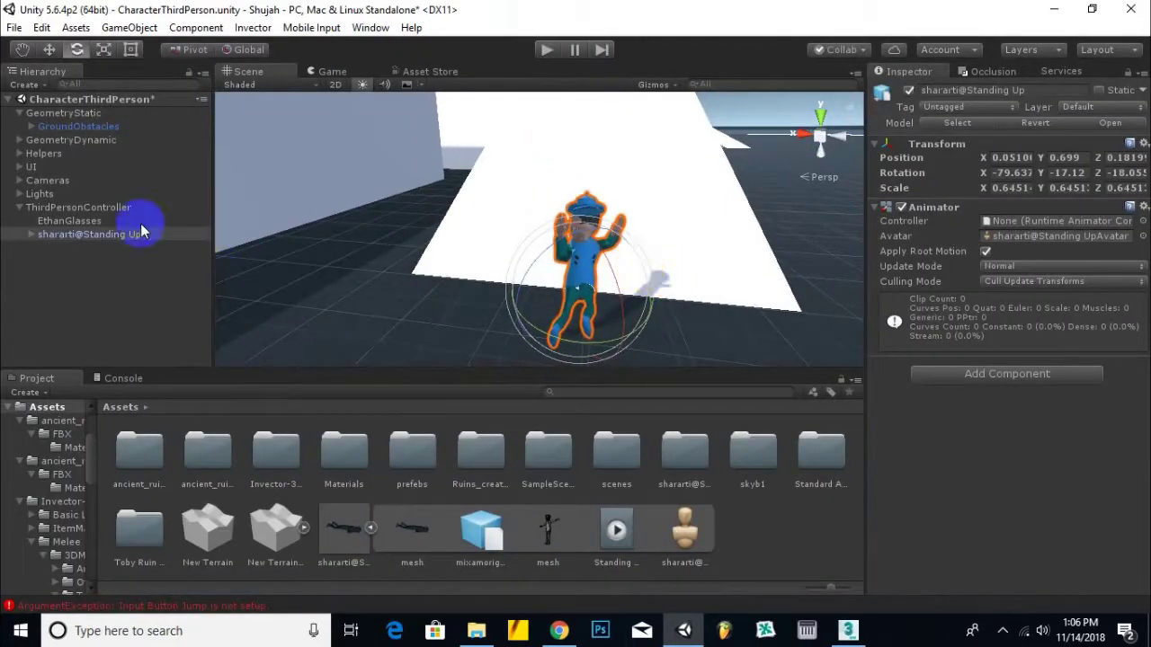
{"action": "left_click", "coordinate": [102, 208]}
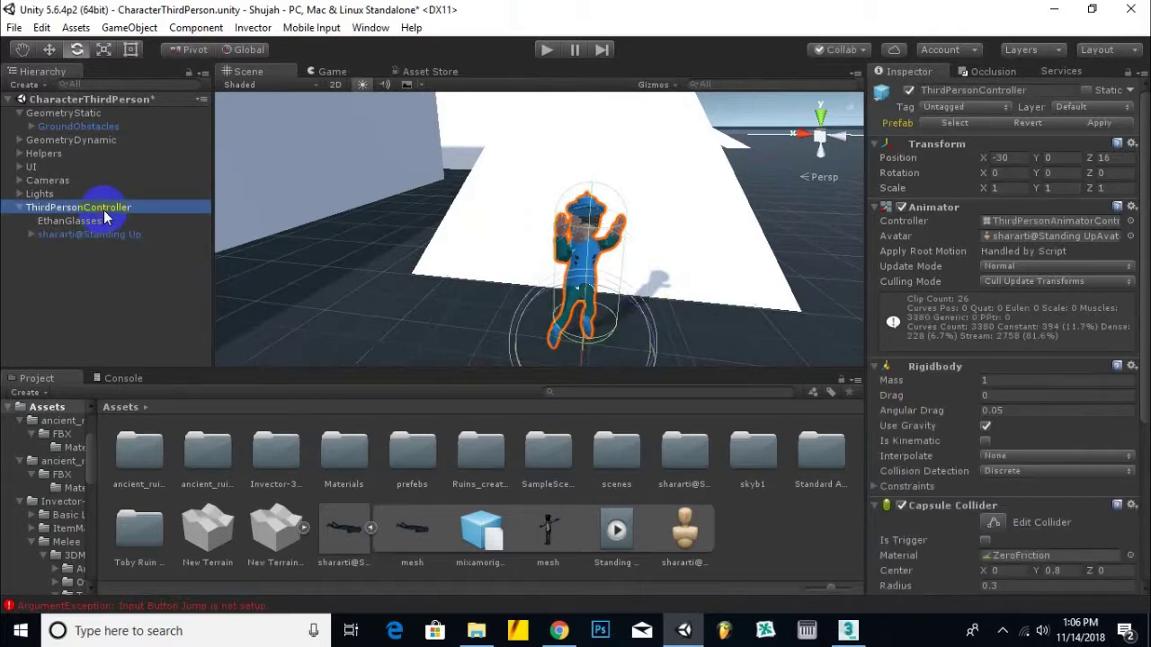
{"action": "key", "text": "Delete"}
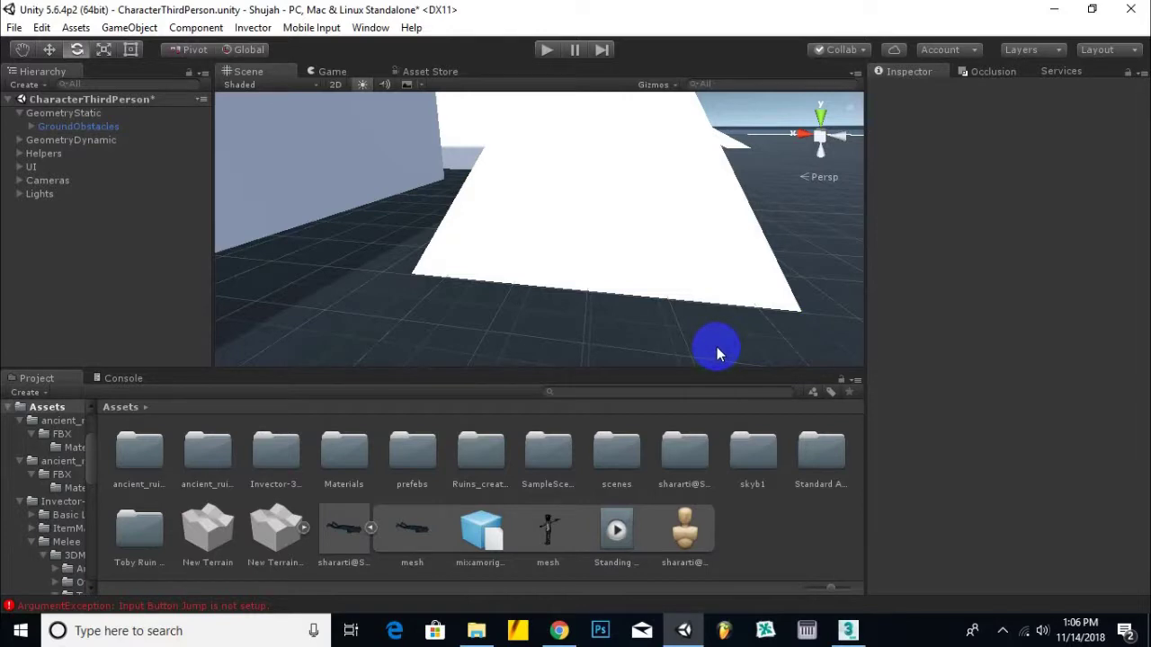
{"action": "left_click", "coordinate": [1138, 11]}
{"action": "left_click", "coordinate": [555, 354]}
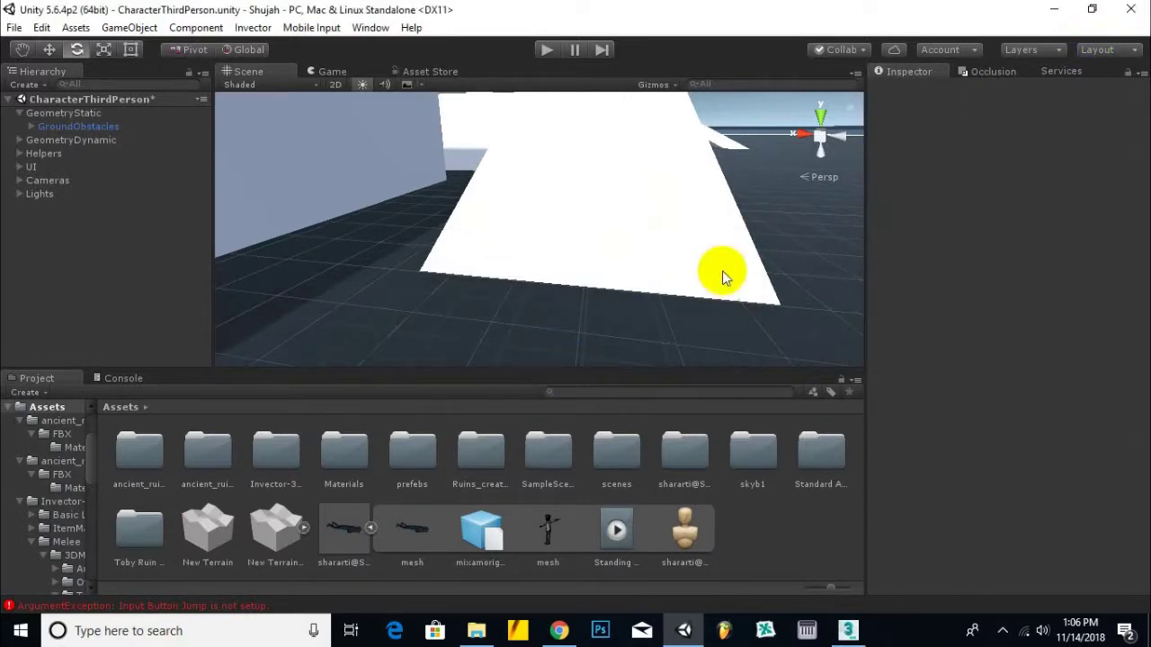